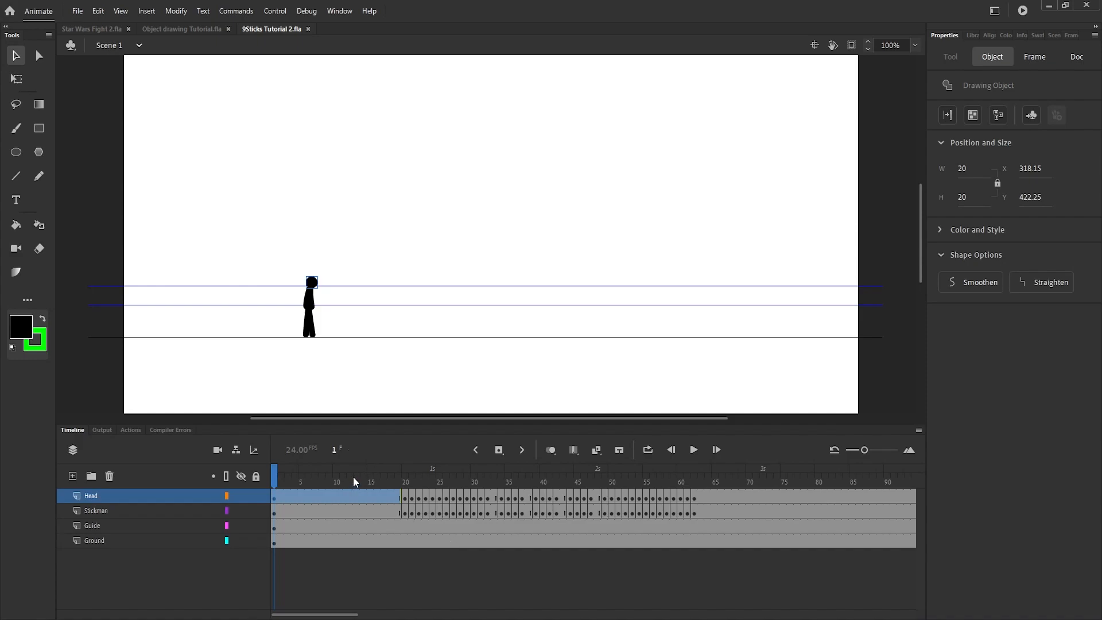
# Play and scrub through the existing stickman animation to examine its movement from the standing pose to the landing
pyautogui.click(443, 407)
pyautogui.hotkey('ctrl', '=')
pyautogui.moveTo(443, 418); pyautogui.dragTo(383, 417)
pyautogui.moveTo(920, 226); pyautogui.dragTo(919, 249)
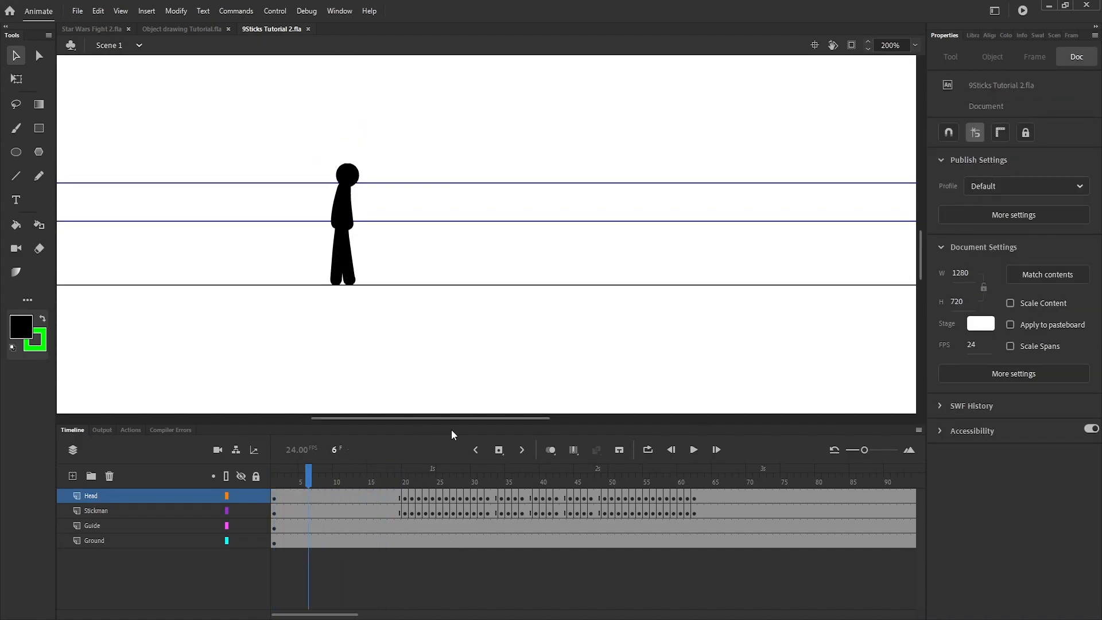
pyautogui.hotkey('ctrl', '=')
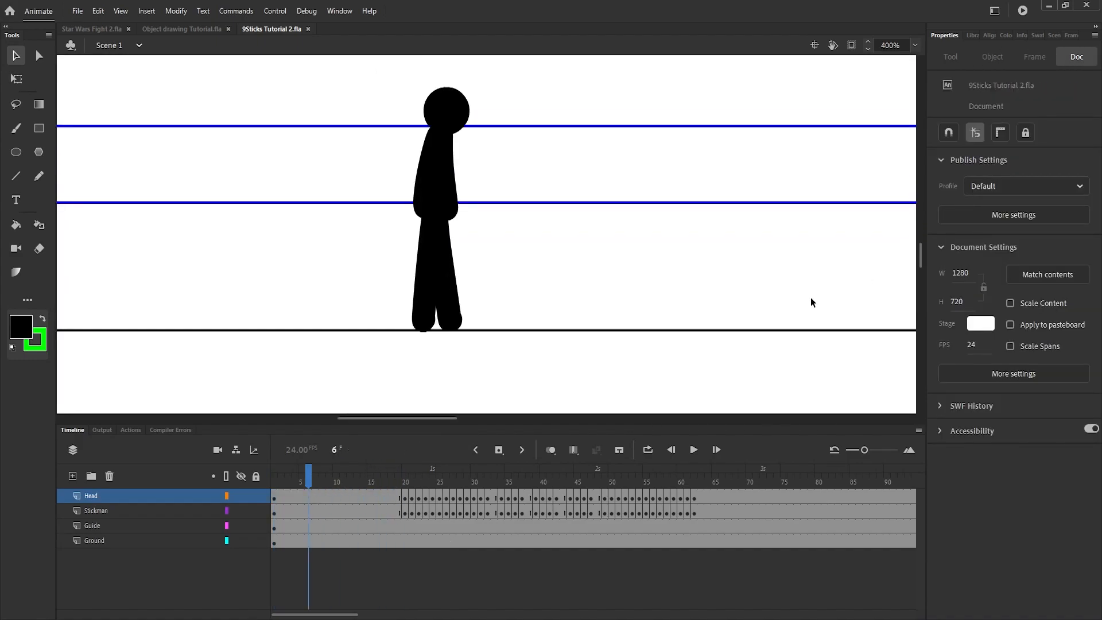
pyautogui.moveTo(419, 464); pyautogui.dragTo(272, 481)
pyautogui.hotkey('ctrl', '-')
pyautogui.press('Return')
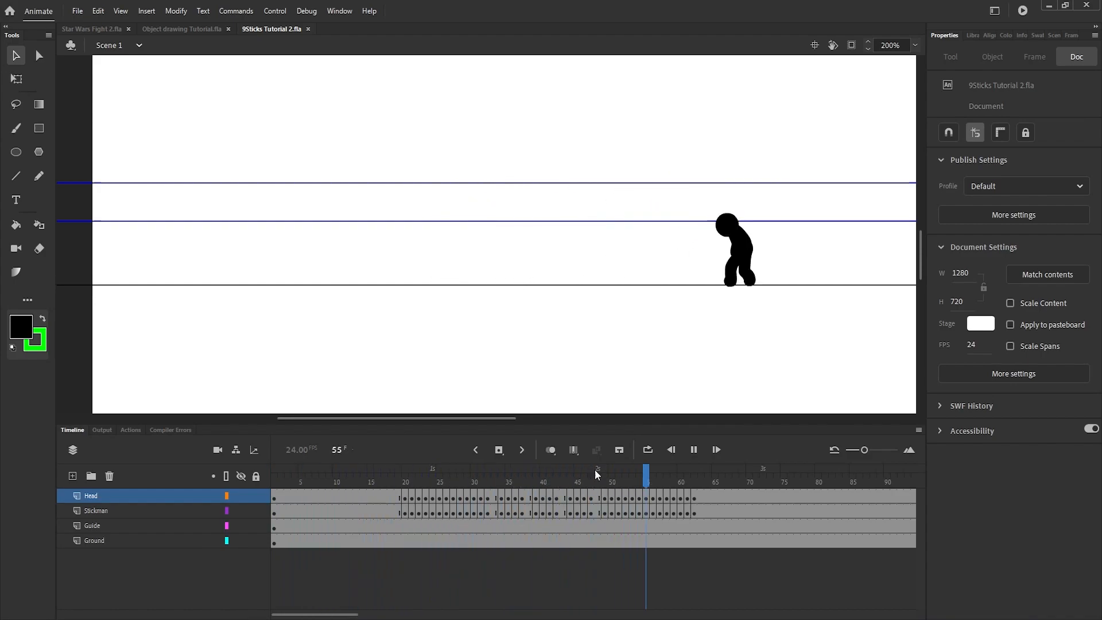
pyautogui.moveTo(601, 474); pyautogui.dragTo(411, 493)
pyautogui.press('Return')
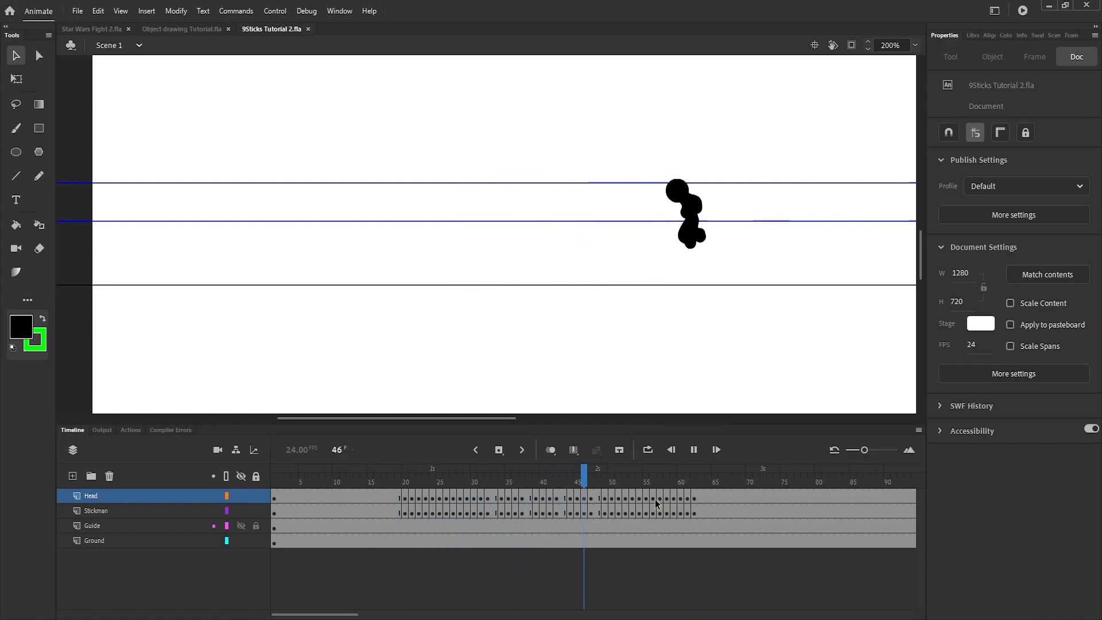
pyautogui.click(606, 492)
pyautogui.moveTo(605, 488); pyautogui.dragTo(430, 522)
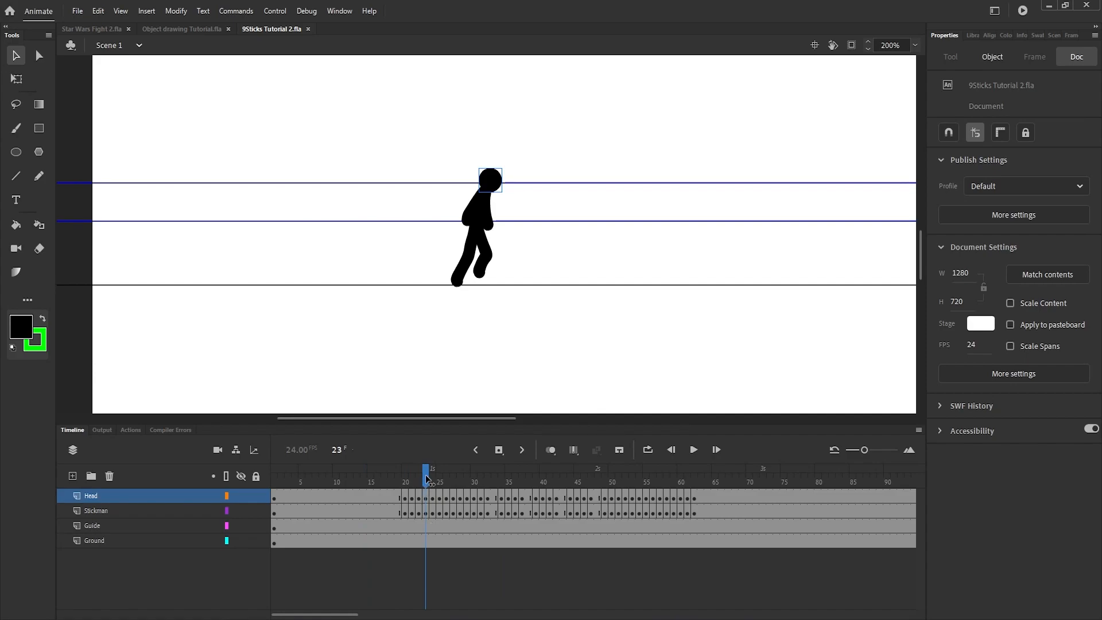
pyautogui.moveTo(430, 482); pyautogui.dragTo(336, 493)
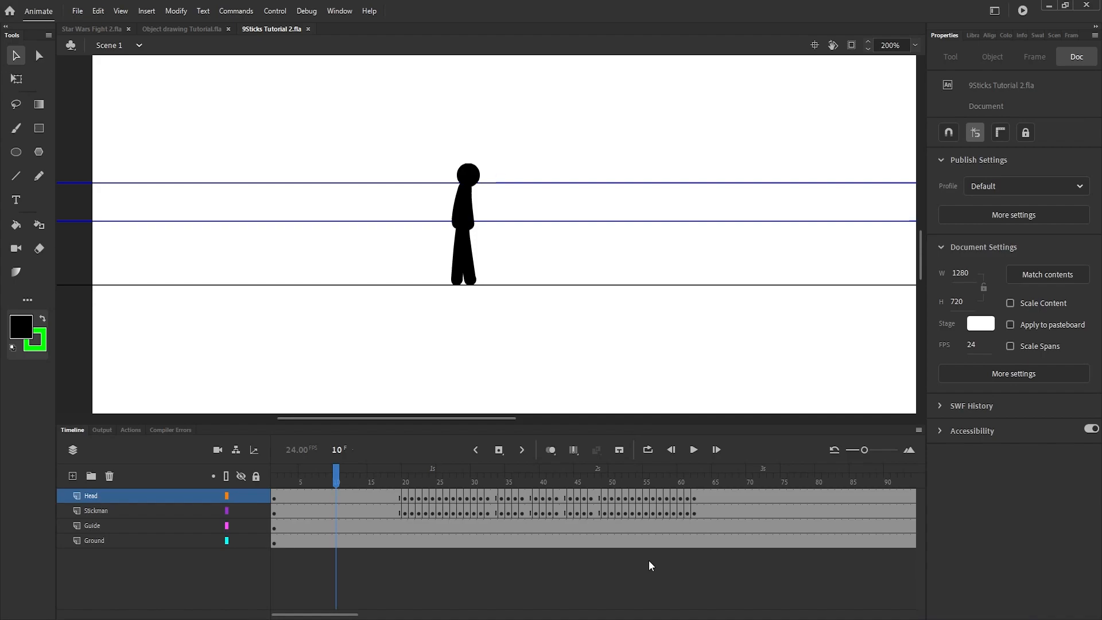
# Add two new layers above the Head layer and name them Stickman 2 and Head 2
pyautogui.doubleClick(72, 477)
pyautogui.doubleClick(114, 511)
pyautogui.write('Stickman 2')
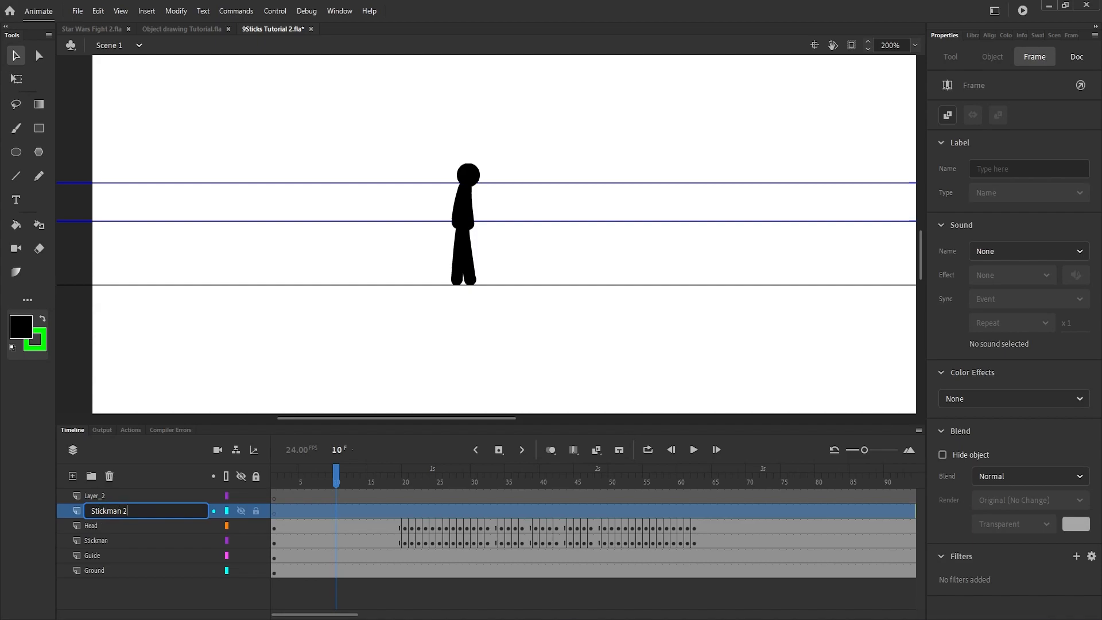
pyautogui.doubleClick(125, 497)
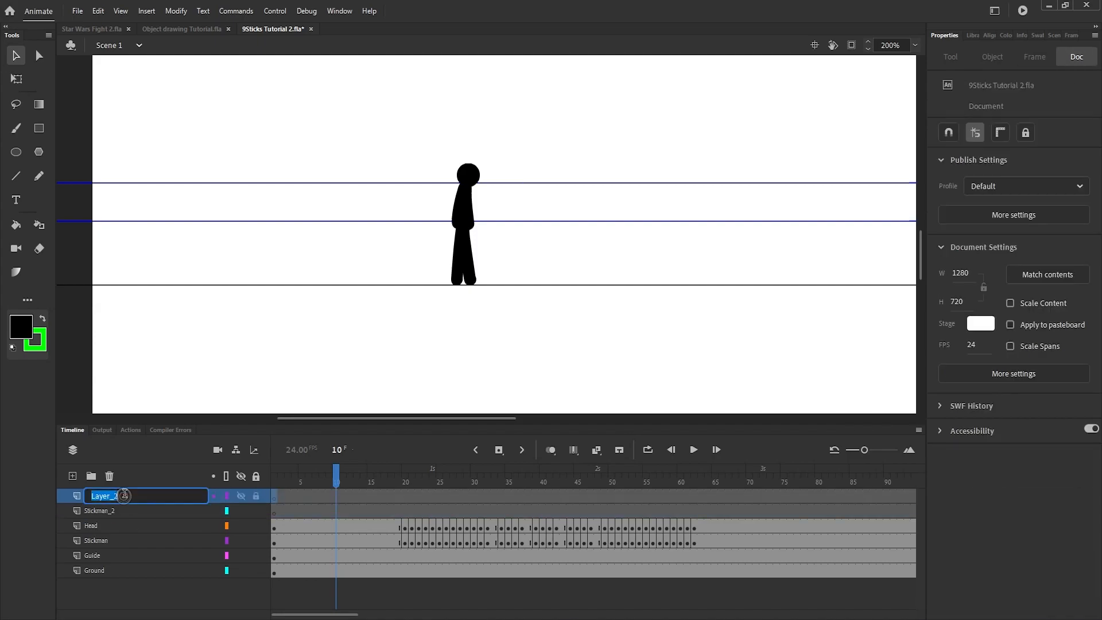
pyautogui.write('Head 2')
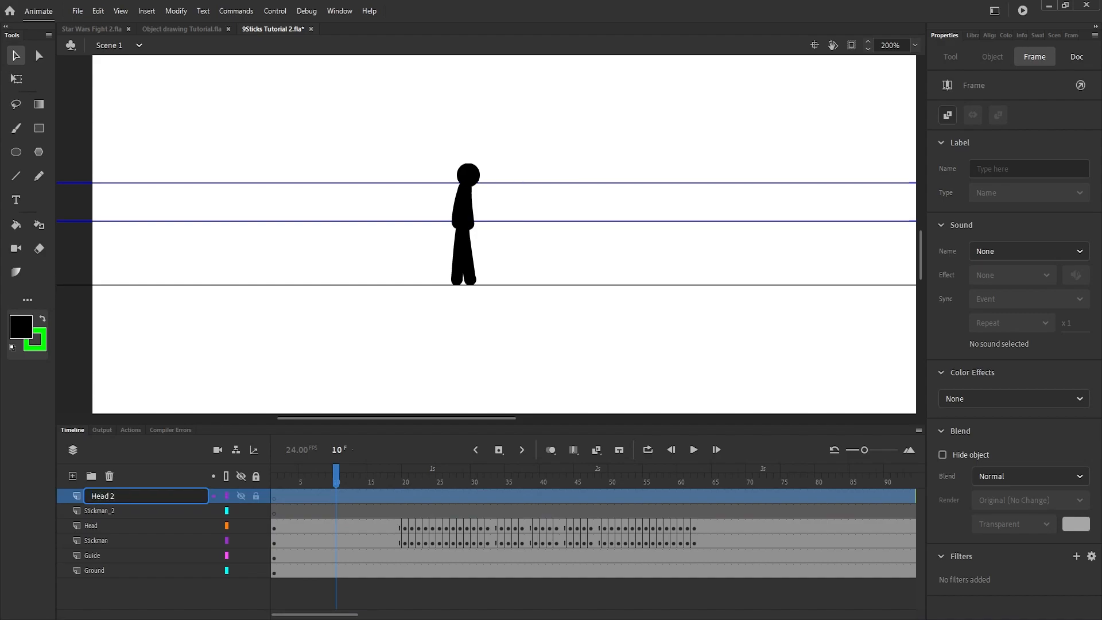
pyautogui.press('Return')
# Add another new layer directly above the Head layer, below Stickman_2
pyautogui.click(441, 541)
pyautogui.moveTo(441, 540); pyautogui.dragTo(267, 548)
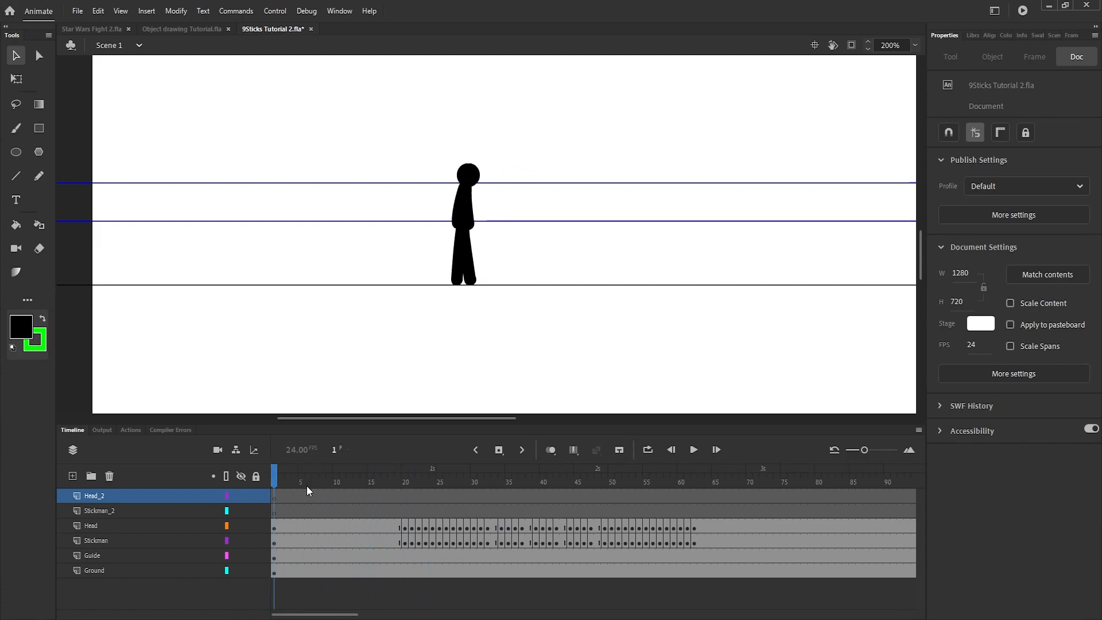
pyautogui.moveTo(298, 478); pyautogui.dragTo(493, 497)
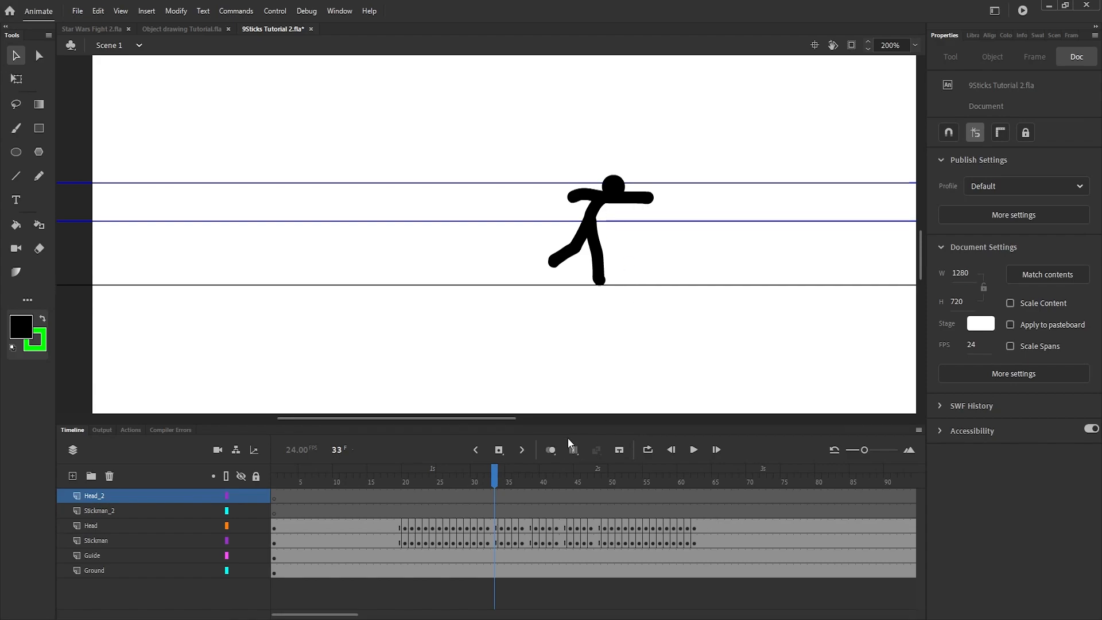
pyautogui.moveTo(495, 417); pyautogui.dragTo(713, 172)
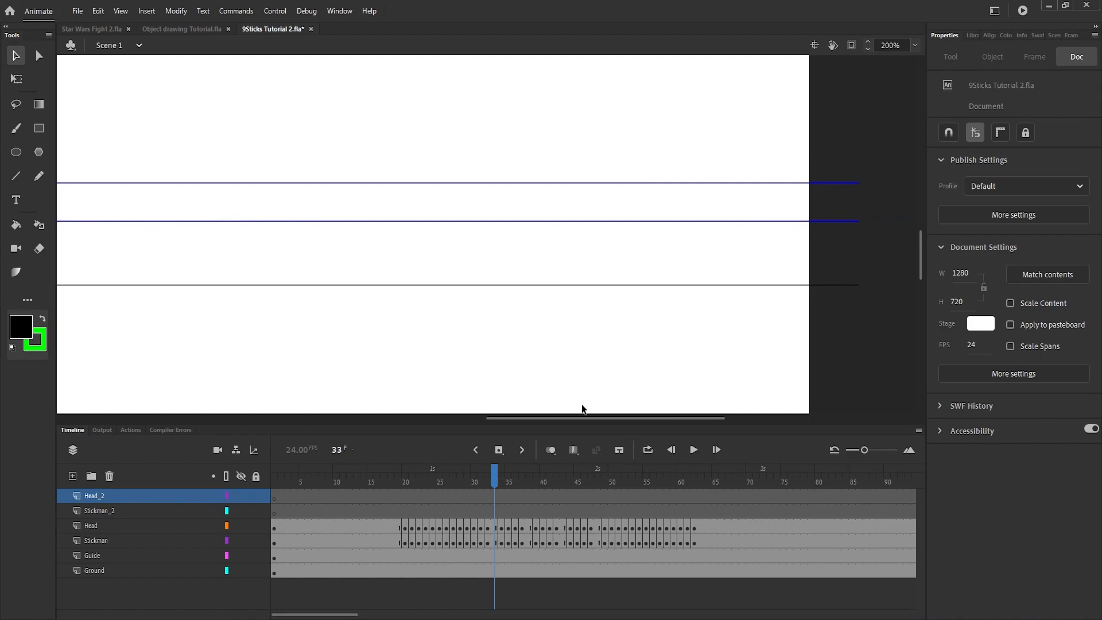
pyautogui.moveTo(589, 418); pyautogui.dragTo(400, 415)
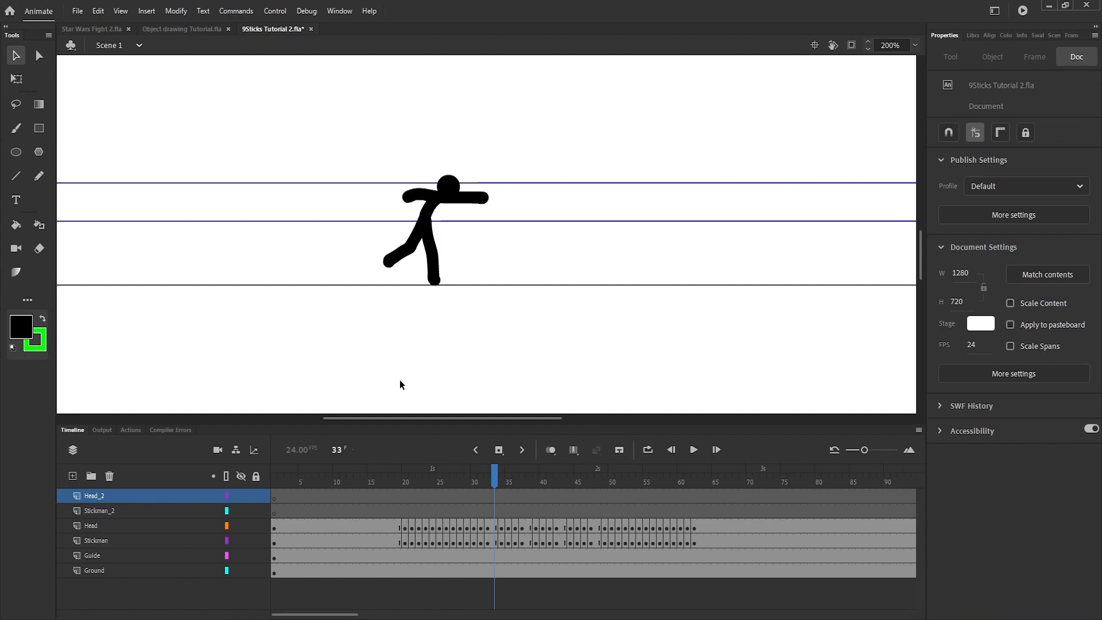
pyautogui.moveTo(490, 464); pyautogui.dragTo(378, 488)
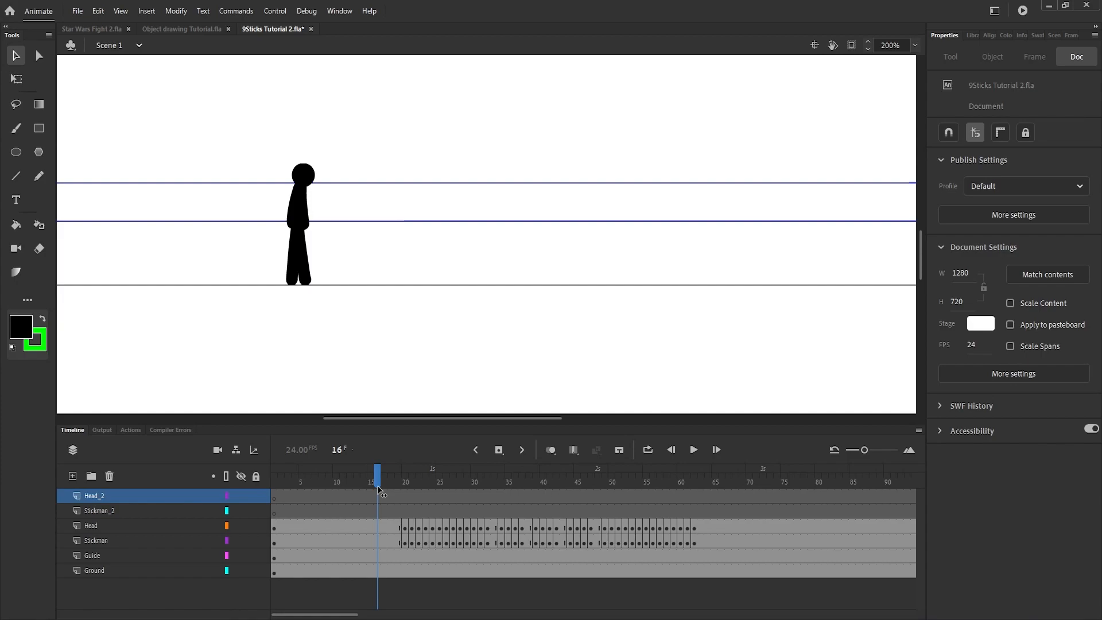
pyautogui.click(124, 523)
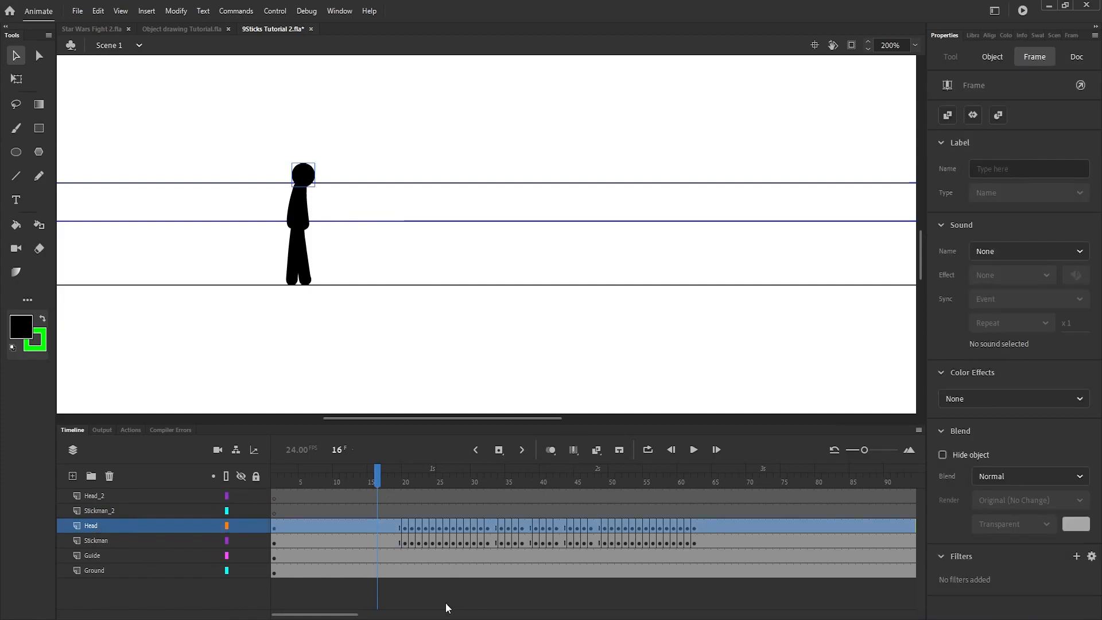
pyautogui.click(72, 475)
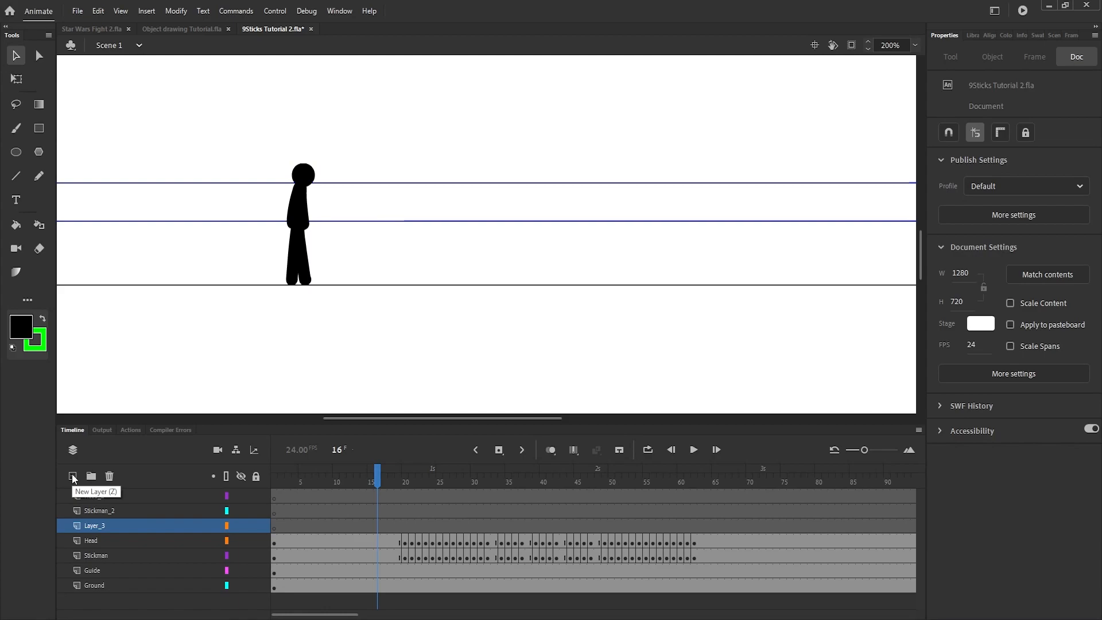
# Copy the stickman's outstretched punching arm at frame 32 and paste it in place on Layer_3
pyautogui.click(17, 131)
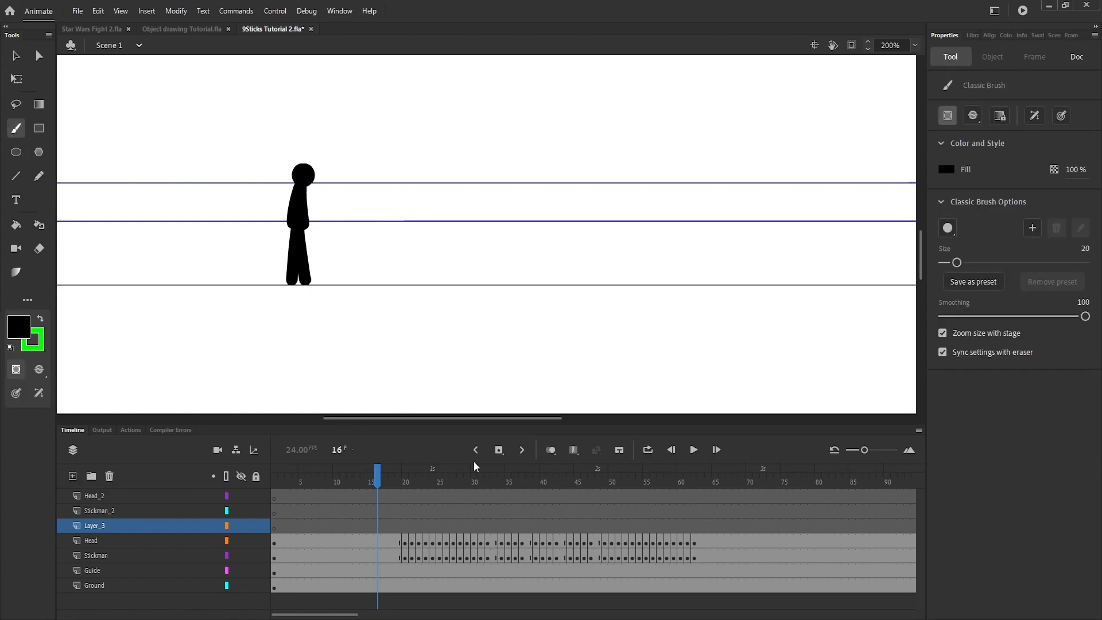
pyautogui.moveTo(477, 419); pyautogui.dragTo(435, 419)
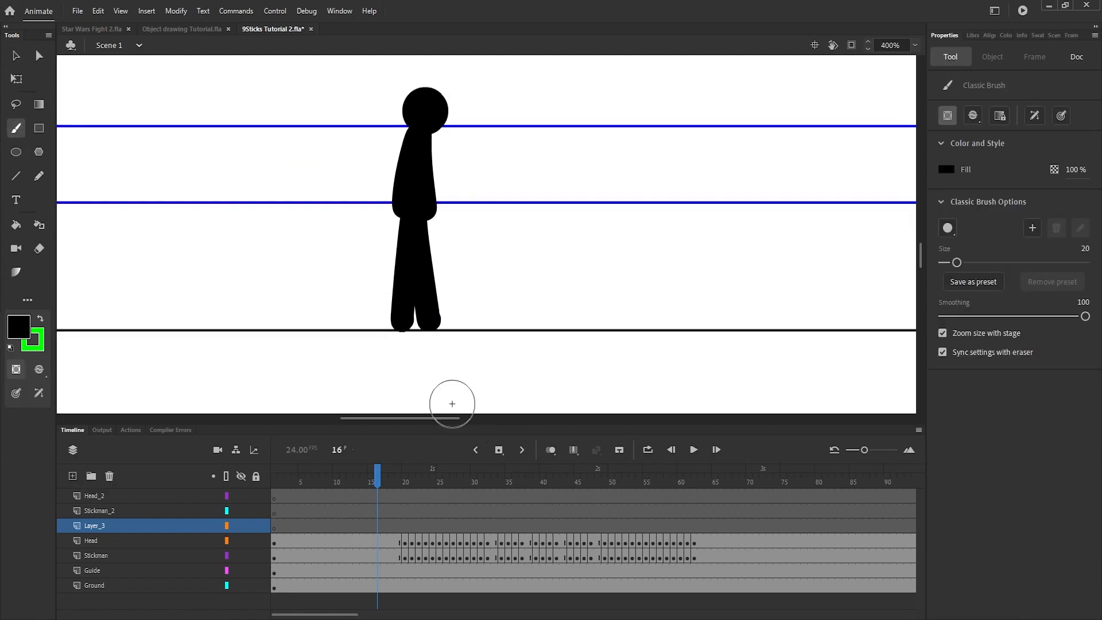
pyautogui.moveTo(406, 482)
pyautogui.mouseDown()
pyautogui.moveTo(480, 497)
pyautogui.moveTo(491, 493)
pyautogui.moveTo(468, 492)
pyautogui.moveTo(494, 492)
pyautogui.moveTo(475, 480)
pyautogui.moveTo(519, 490)
pyautogui.moveTo(603, 483)
pyautogui.moveTo(553, 474)
pyautogui.moveTo(411, 487)
pyautogui.moveTo(546, 488)
pyautogui.moveTo(459, 486)
pyautogui.moveTo(515, 485)
pyautogui.mouseUp()
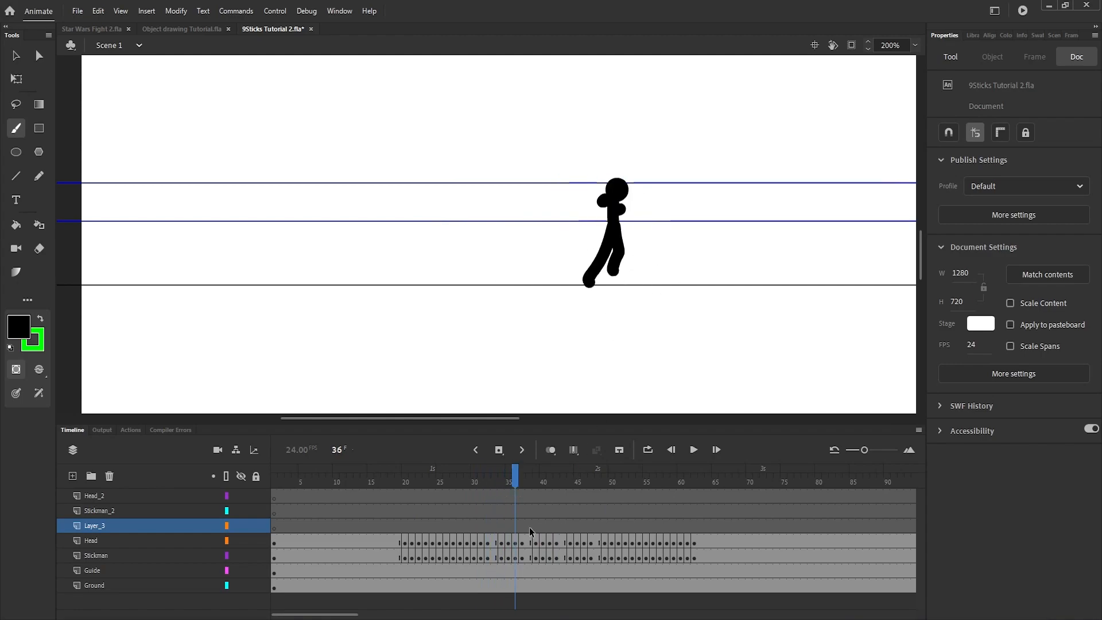
pyautogui.click(377, 477)
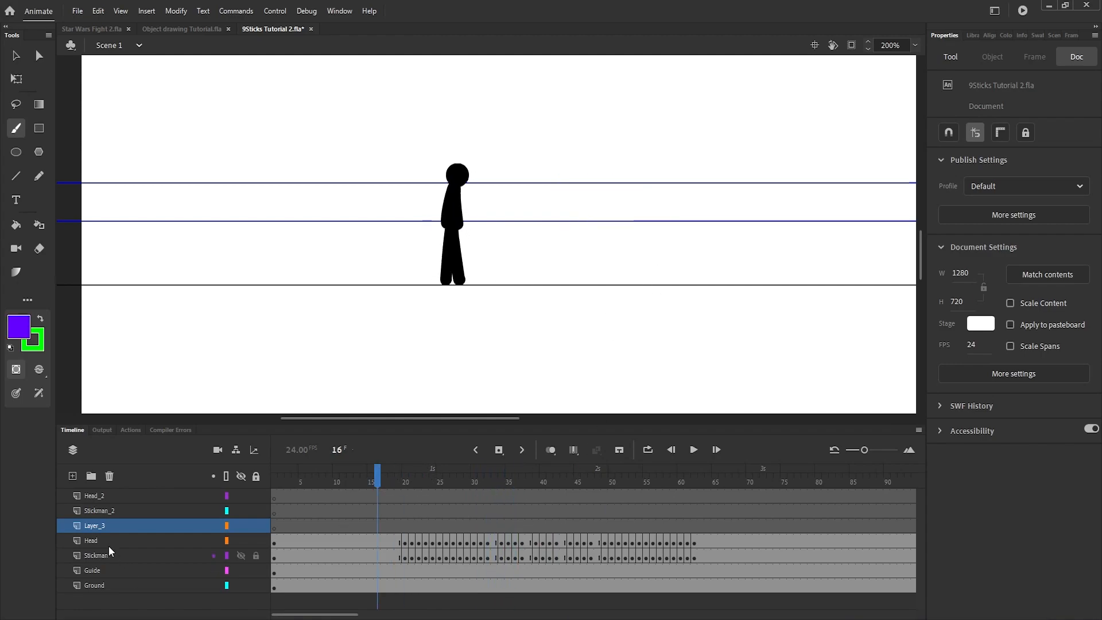
pyautogui.moveTo(376, 480); pyautogui.dragTo(495, 512)
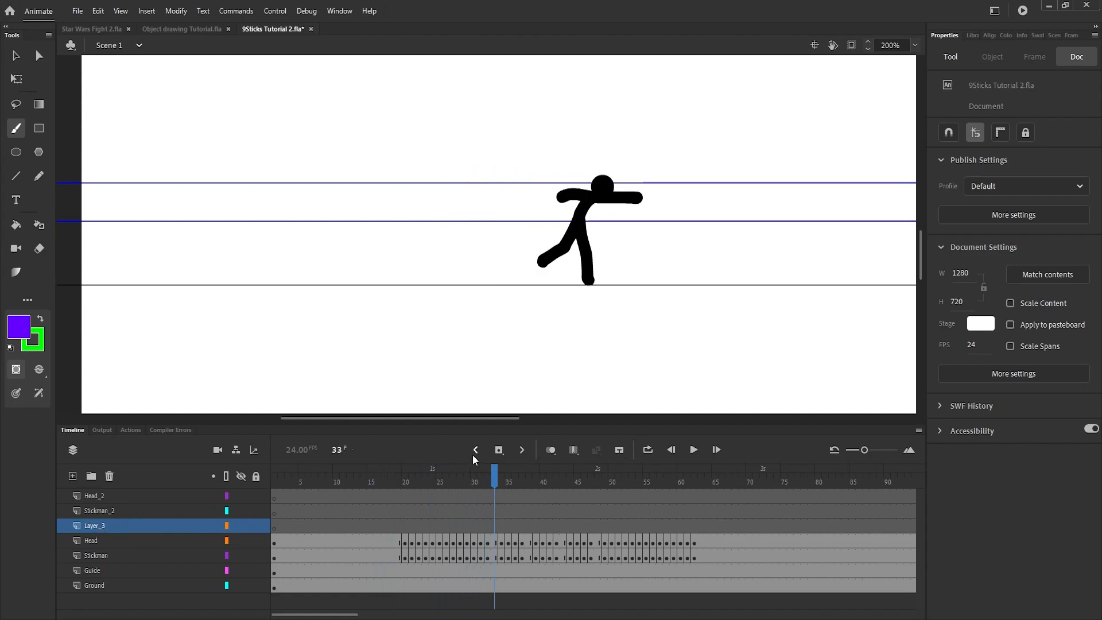
pyautogui.moveTo(484, 469); pyautogui.dragTo(485, 522)
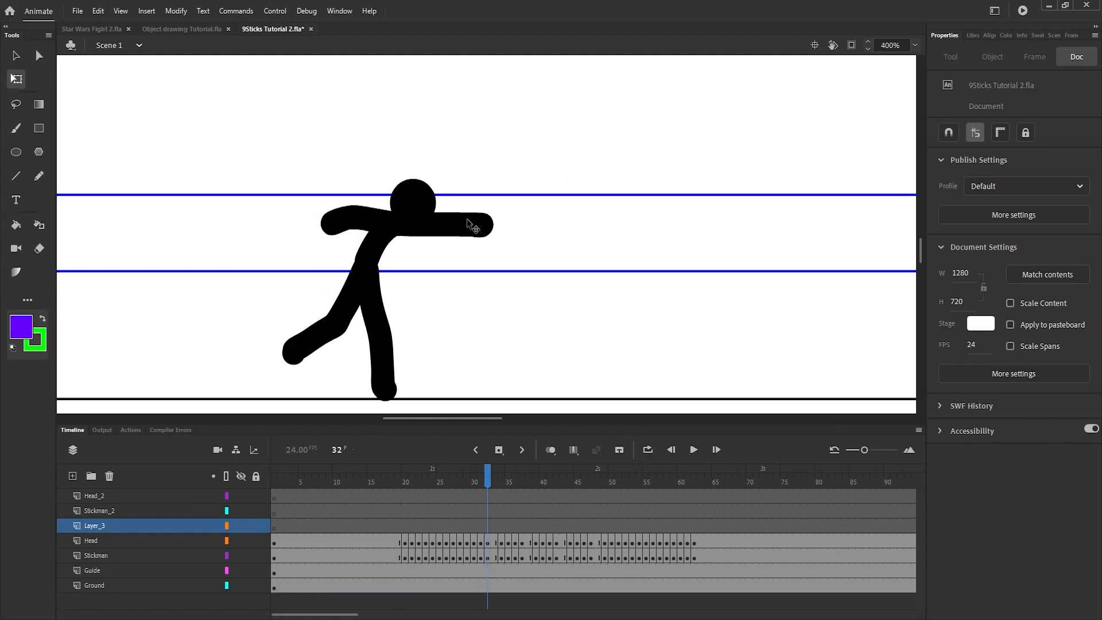
pyautogui.click(469, 224)
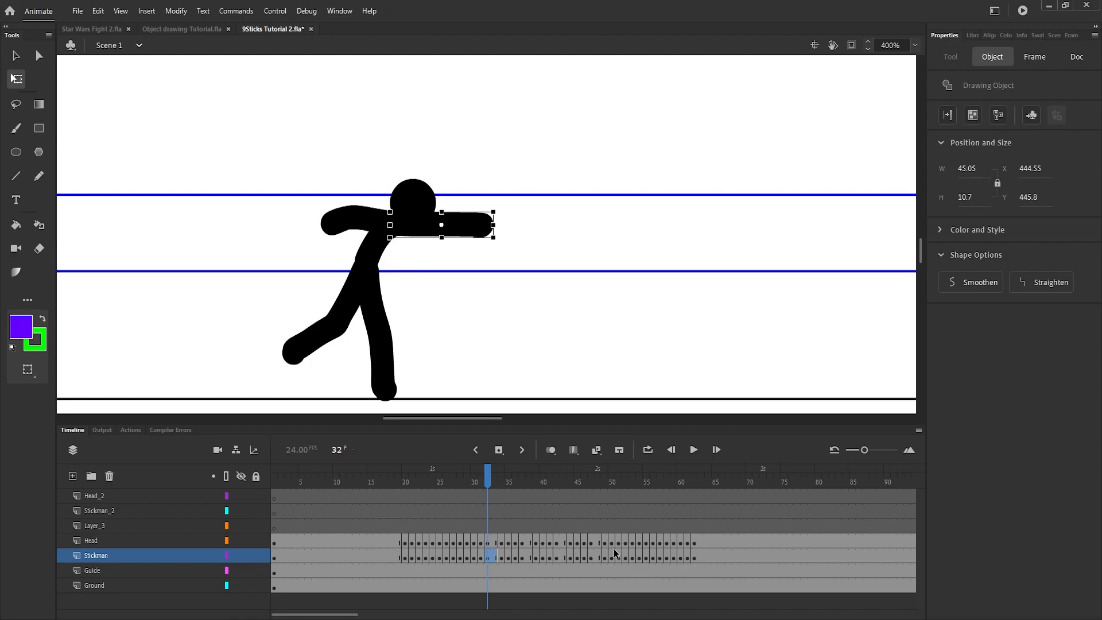
pyautogui.click(487, 525)
pyautogui.hotkey('ctrl', 'shift', 'v')
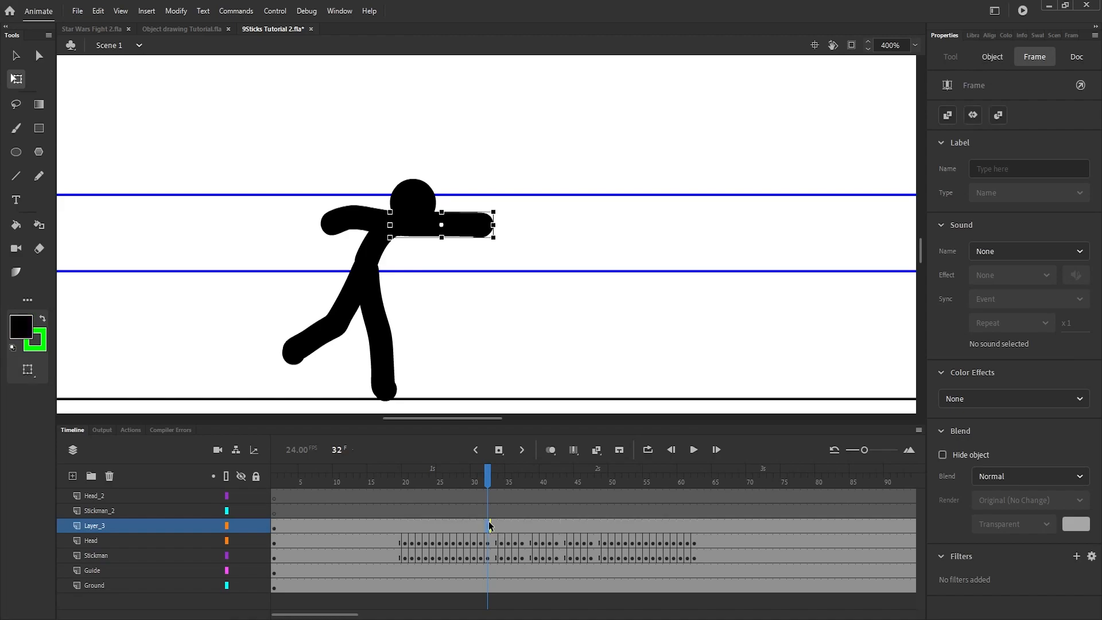
# Copy the extended forward arm at frame 37 and paste it in place on Layer_3
pyautogui.moveTo(485, 469); pyautogui.dragTo(522, 472)
pyautogui.click(524, 225)
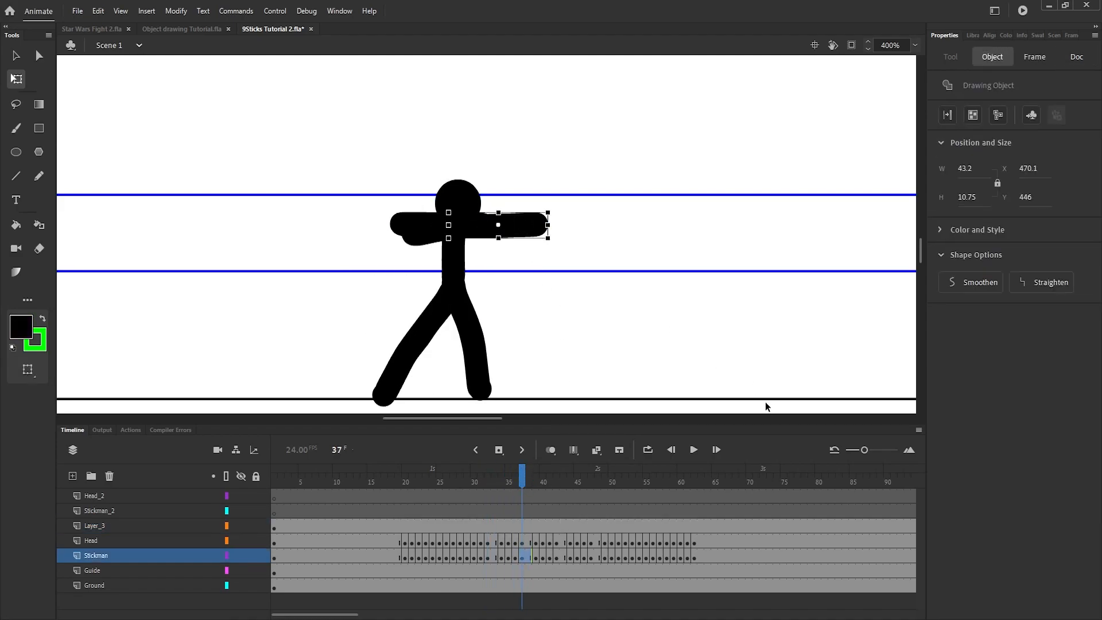
pyautogui.click(523, 524)
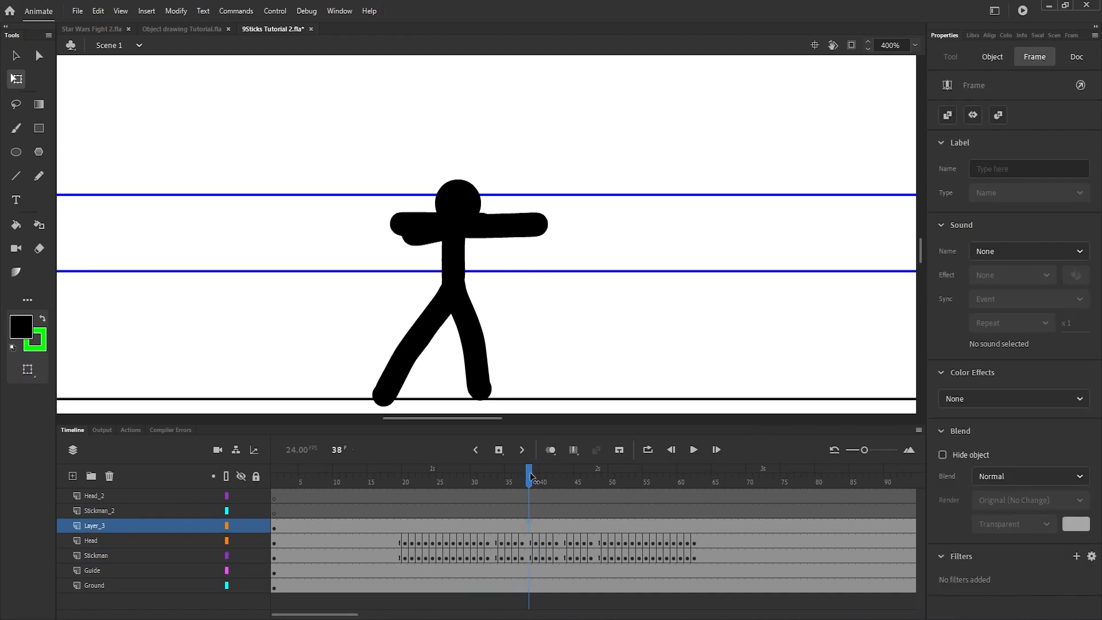
# Copy the raised kicking leg at frame 42 and paste it in place on Layer_3
pyautogui.moveTo(523, 472); pyautogui.dragTo(555, 482)
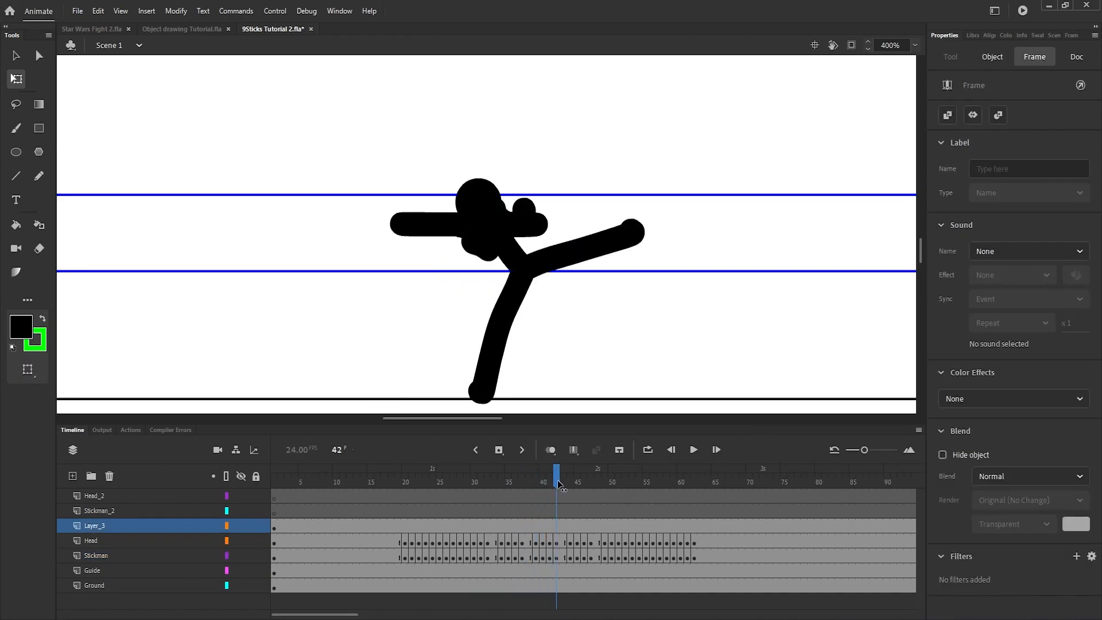
pyautogui.click(613, 233)
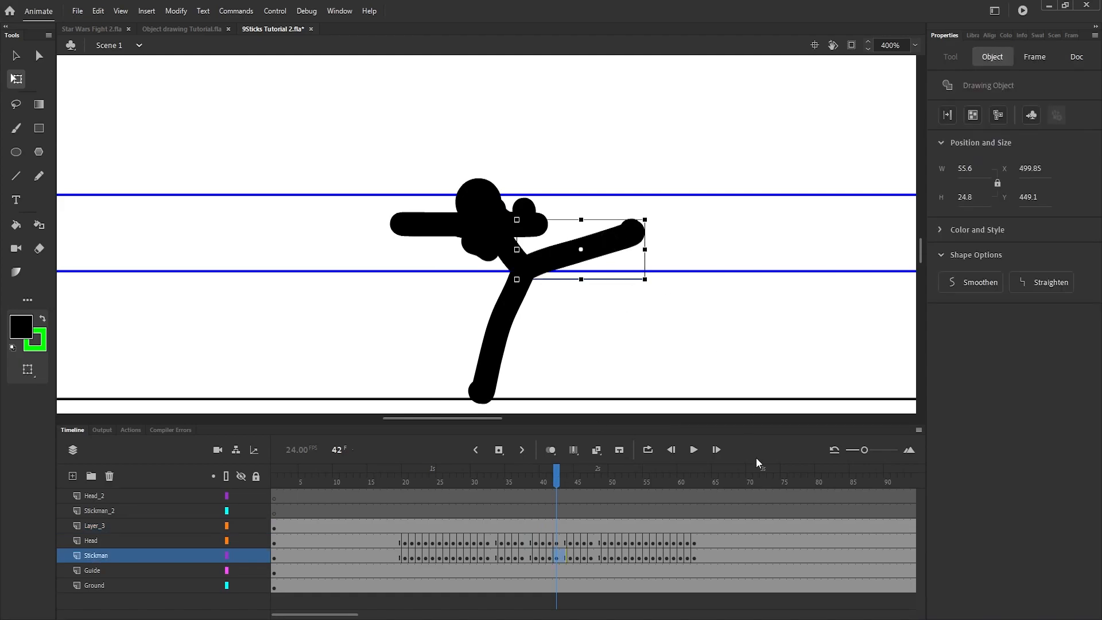
pyautogui.click(557, 524)
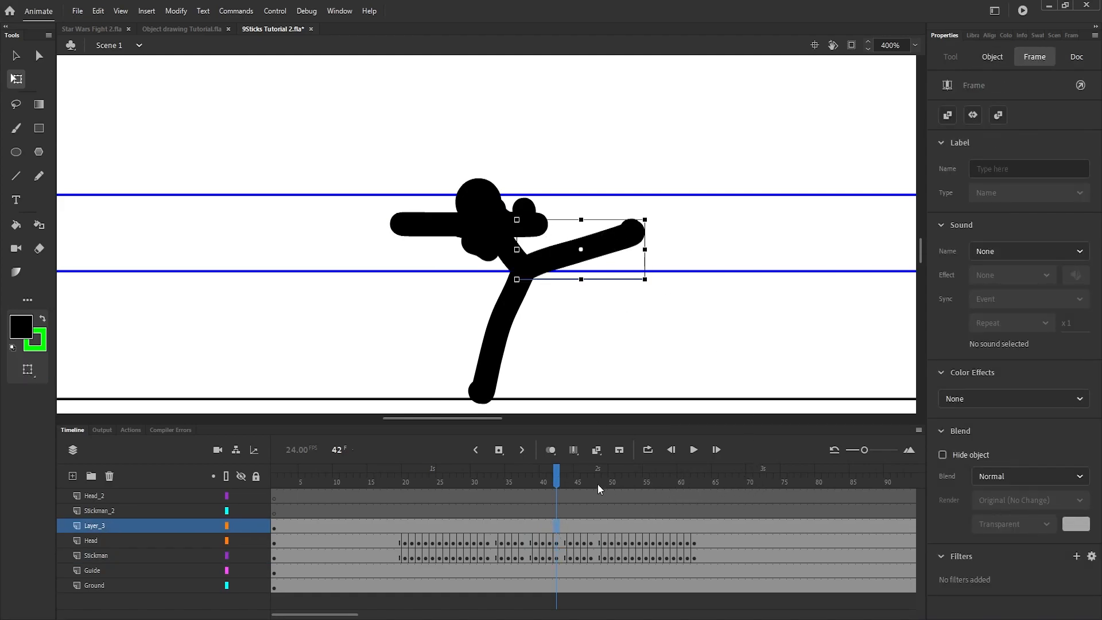
# Copy the flying kick's extended leg and foot at frame 47 and paste them in place on Layer_3
pyautogui.moveTo(551, 474); pyautogui.dragTo(590, 487)
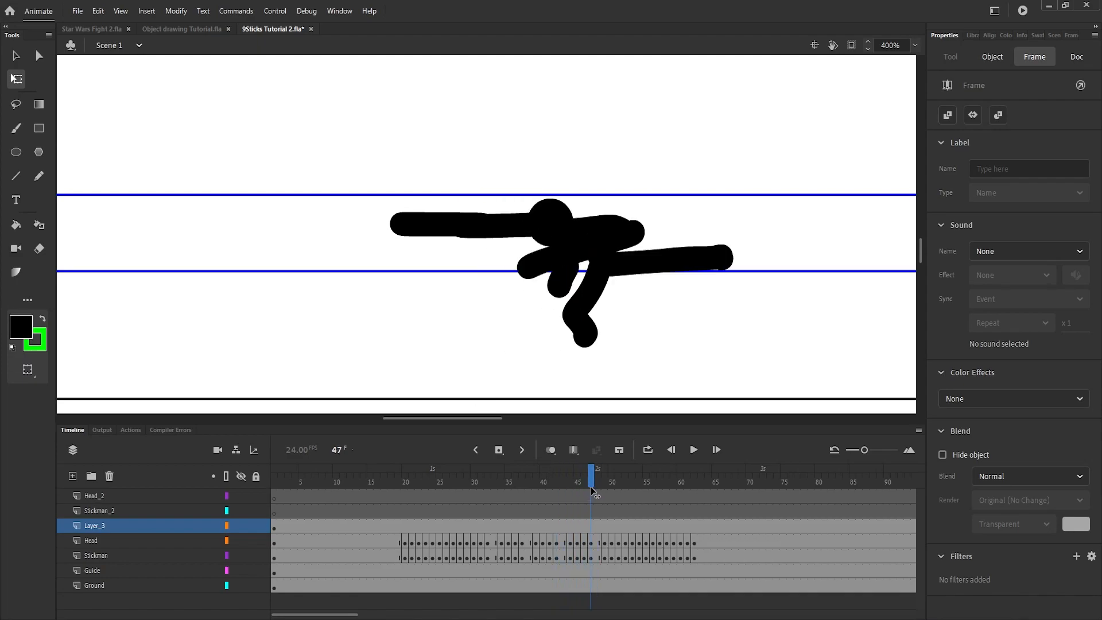
pyautogui.keyDown('ctrl'); pyautogui.click(678, 265); pyautogui.keyUp('ctrl')
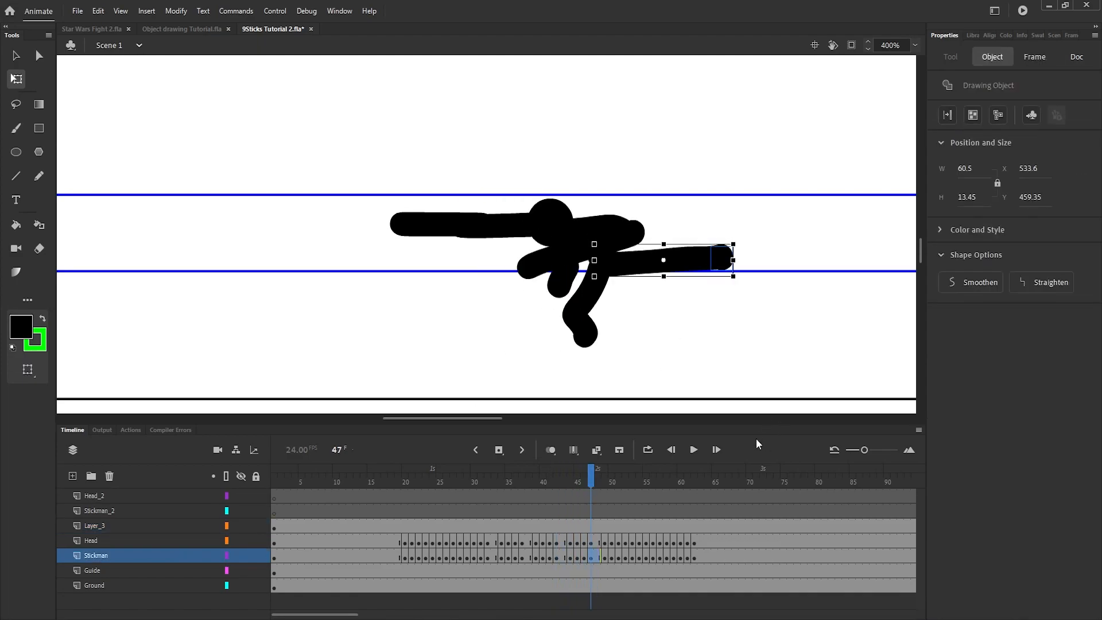
pyautogui.click(600, 524)
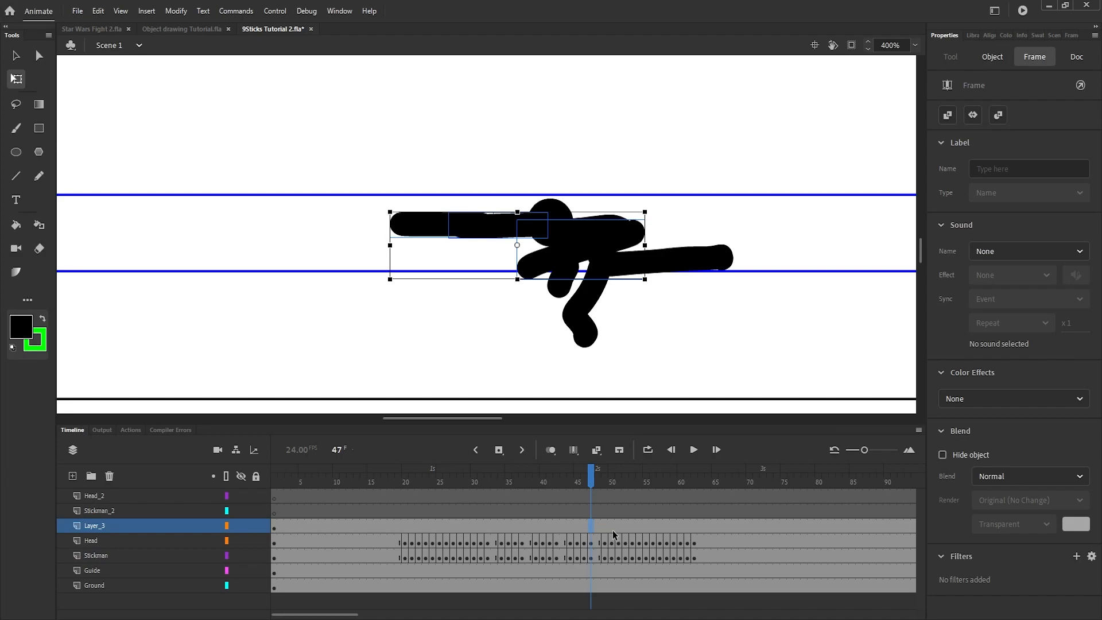
pyautogui.hotkey('ctrl', 'shift', 'v')
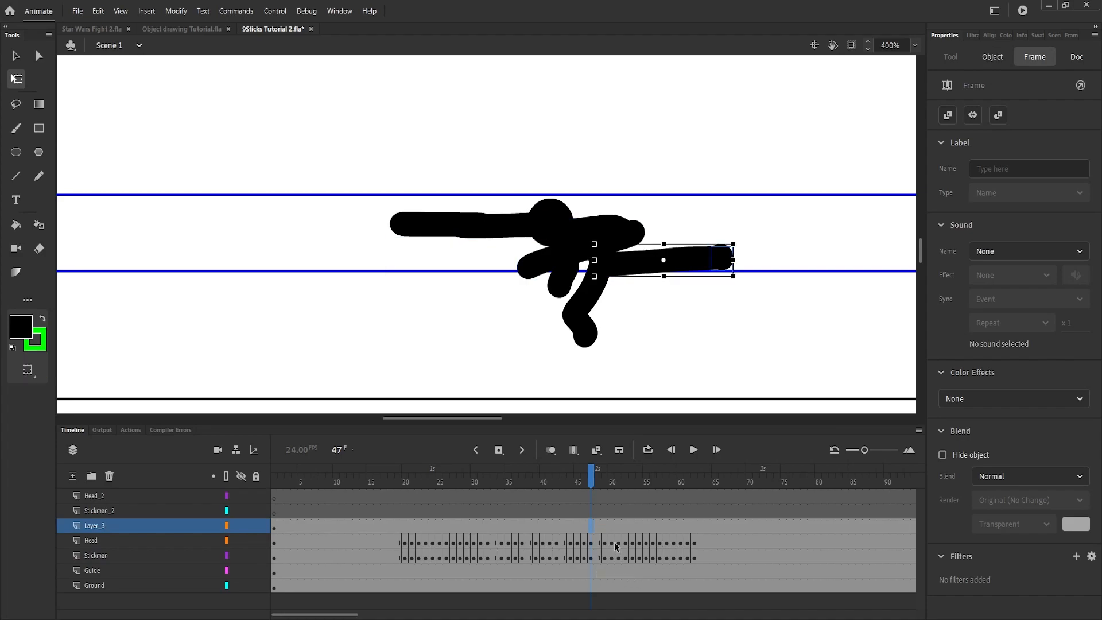
# Recolor all the limb copies on Layer_3 purple #6600FF and move Layer_3 beneath the Stickman layer
pyautogui.moveTo(591, 481); pyautogui.dragTo(577, 512)
pyautogui.click(529, 524)
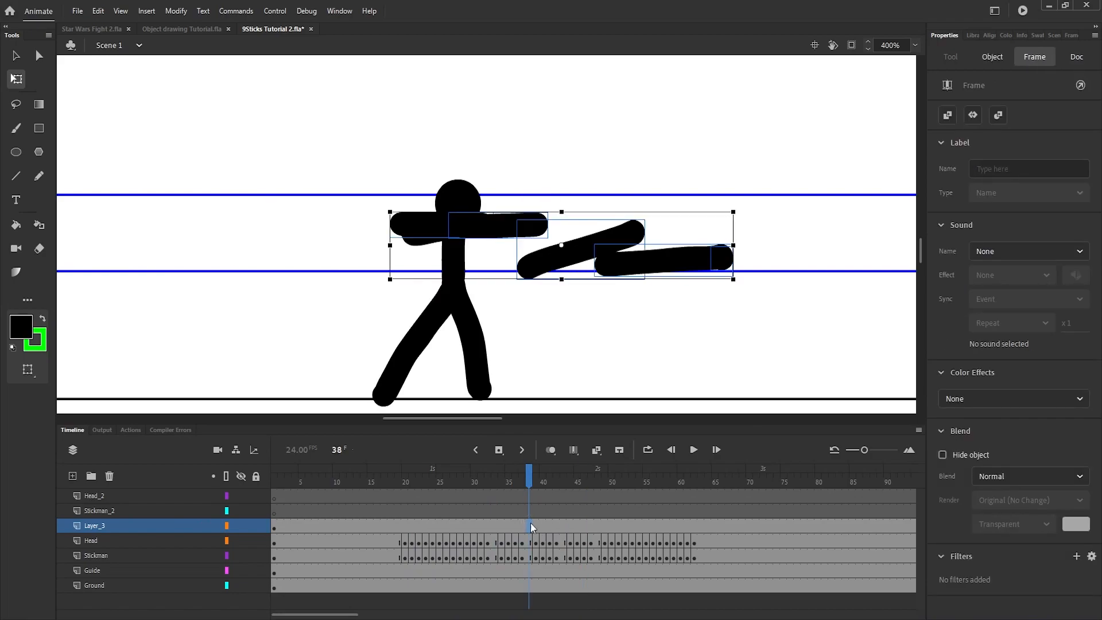
pyautogui.click(26, 330)
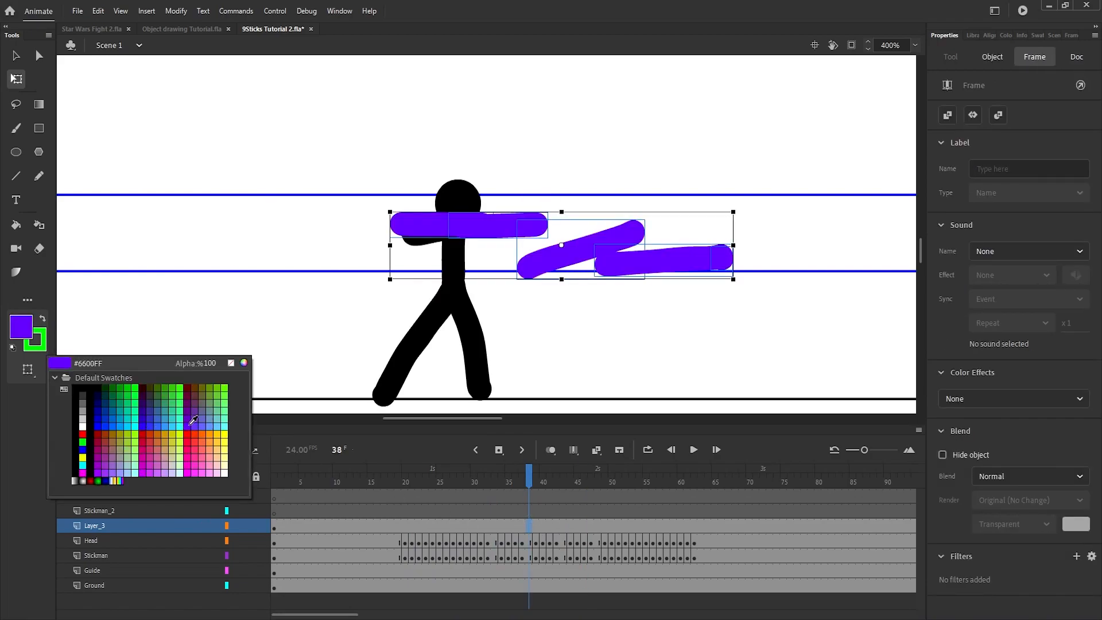
pyautogui.click(192, 419)
pyautogui.moveTo(153, 525); pyautogui.dragTo(156, 567)
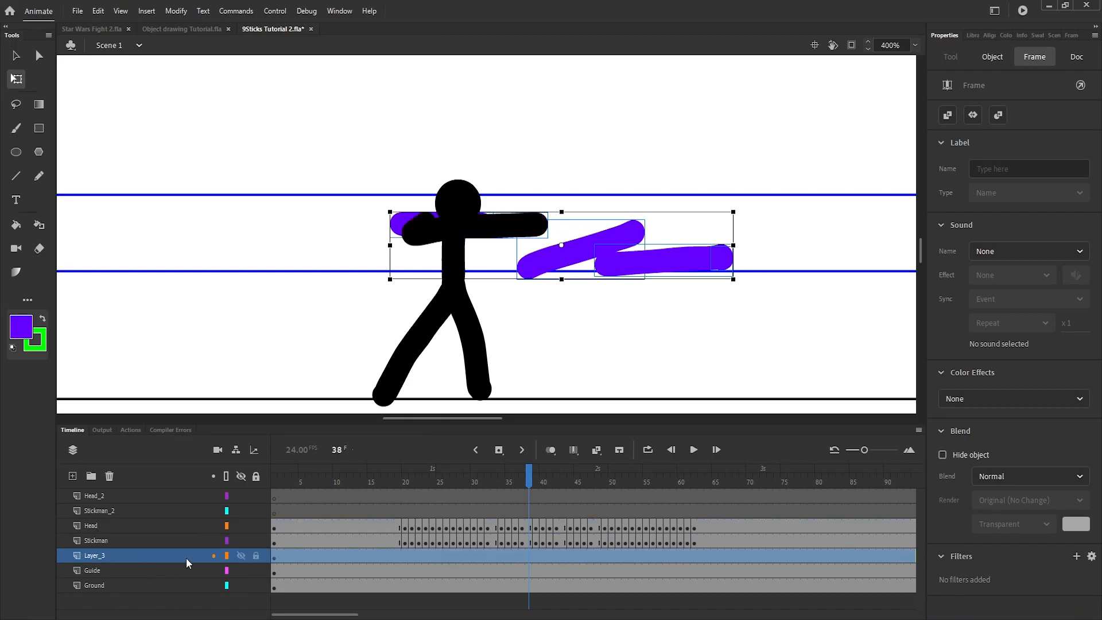
pyautogui.moveTo(512, 481)
pyautogui.mouseDown()
pyautogui.moveTo(387, 511)
pyautogui.moveTo(600, 484)
pyautogui.moveTo(591, 484)
pyautogui.mouseUp()
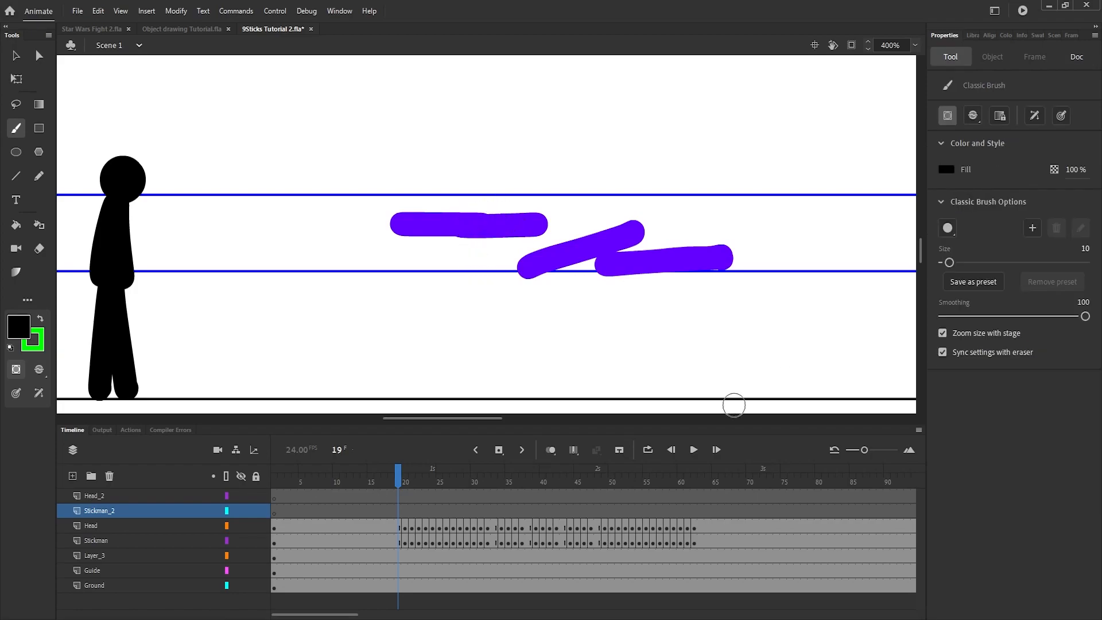
pyautogui.moveTo(424, 419)
pyautogui.mouseDown()
pyautogui.moveTo(446, 425)
pyautogui.moveTo(436, 423)
pyautogui.mouseUp()
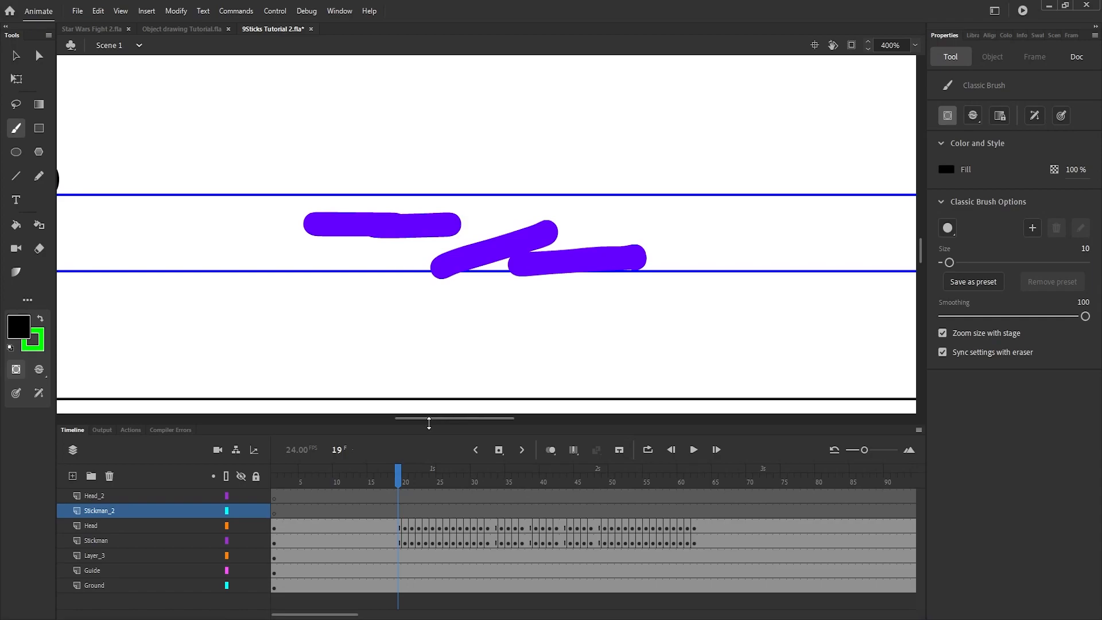
pyautogui.hscroll(-3, 429, 423)
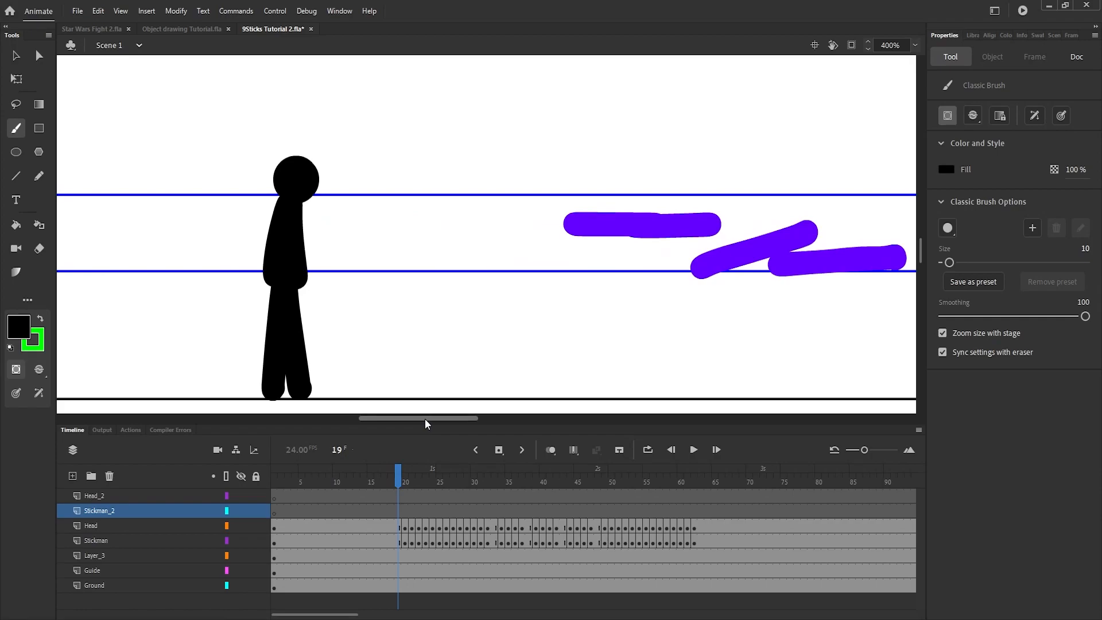
pyautogui.moveTo(428, 416)
pyautogui.mouseDown()
pyautogui.moveTo(467, 418)
pyautogui.moveTo(424, 423)
pyautogui.mouseUp()
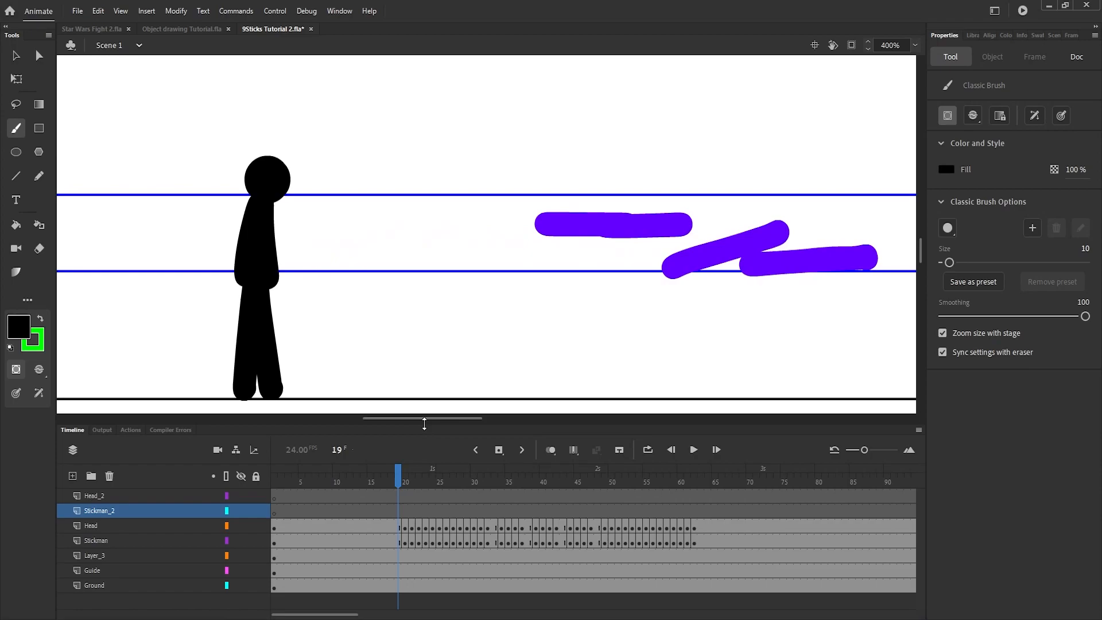
pyautogui.moveTo(424, 424); pyautogui.dragTo(474, 409)
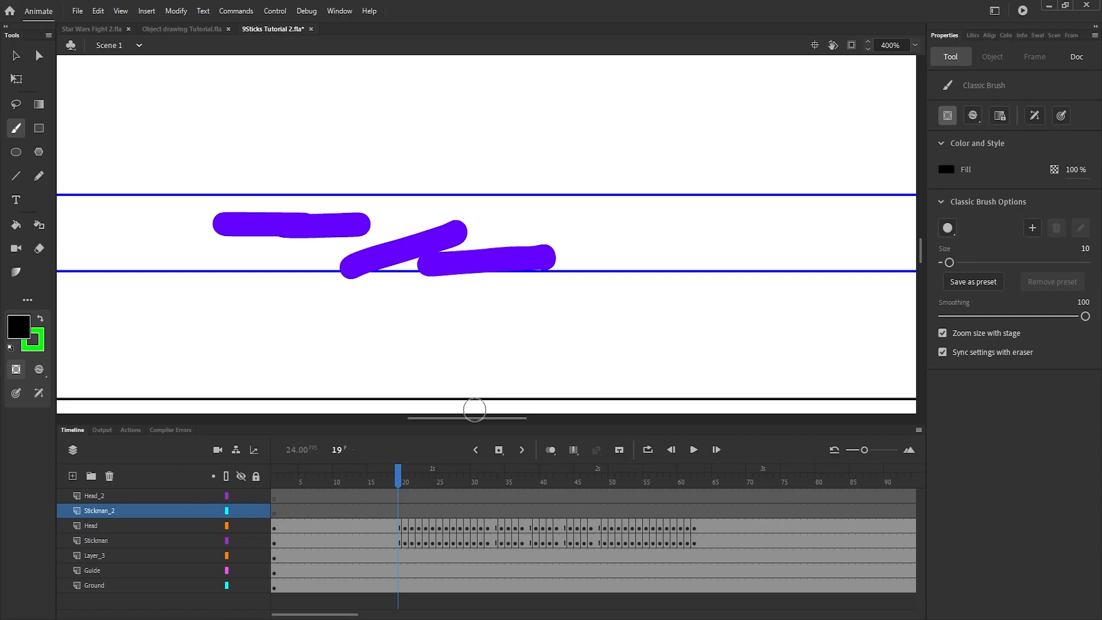
pyautogui.click(397, 421)
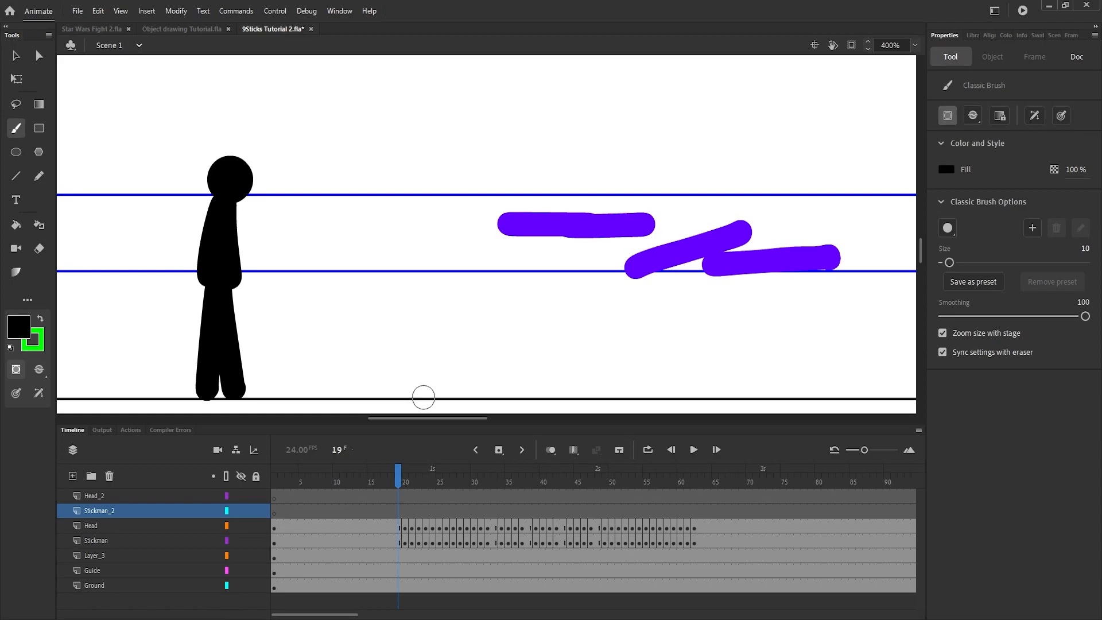
pyautogui.moveTo(426, 419); pyautogui.dragTo(434, 457)
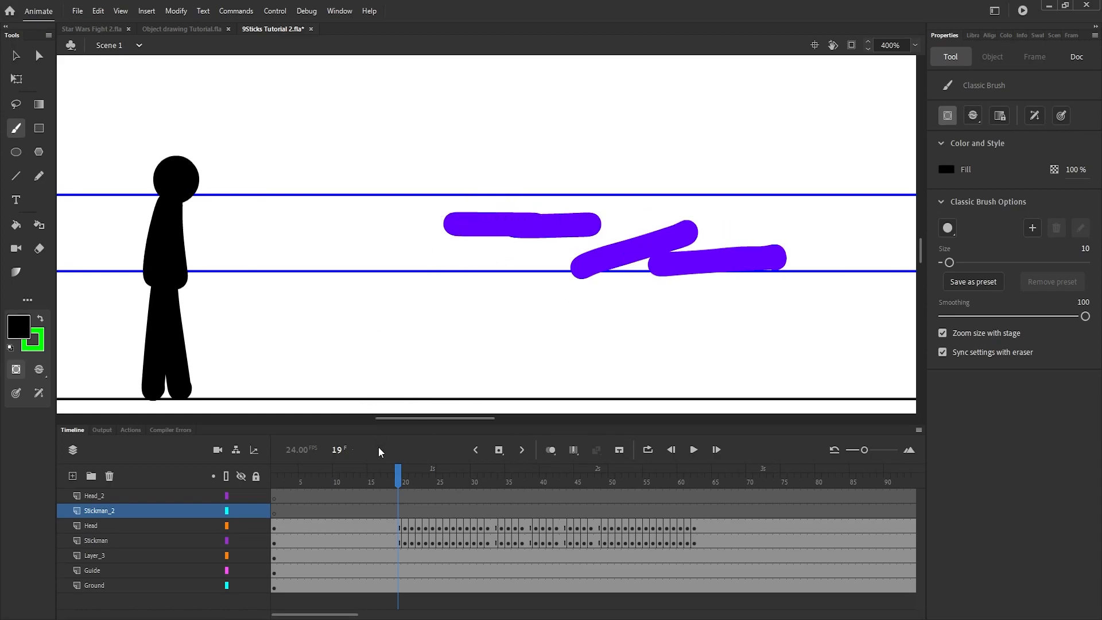
# Try out brush strokes for the second stickman's body at several distances from the first stickman and undo them
pyautogui.moveTo(375, 194); pyautogui.dragTo(372, 276)
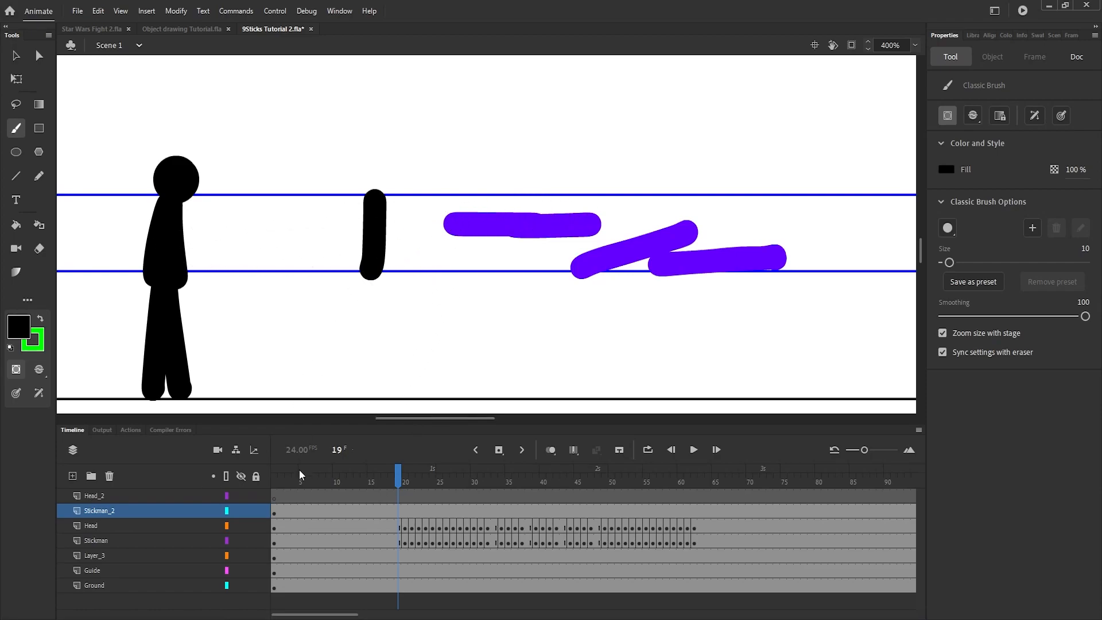
pyautogui.hotkey('ctrl', 'z')
pyautogui.moveTo(508, 199); pyautogui.dragTo(509, 263)
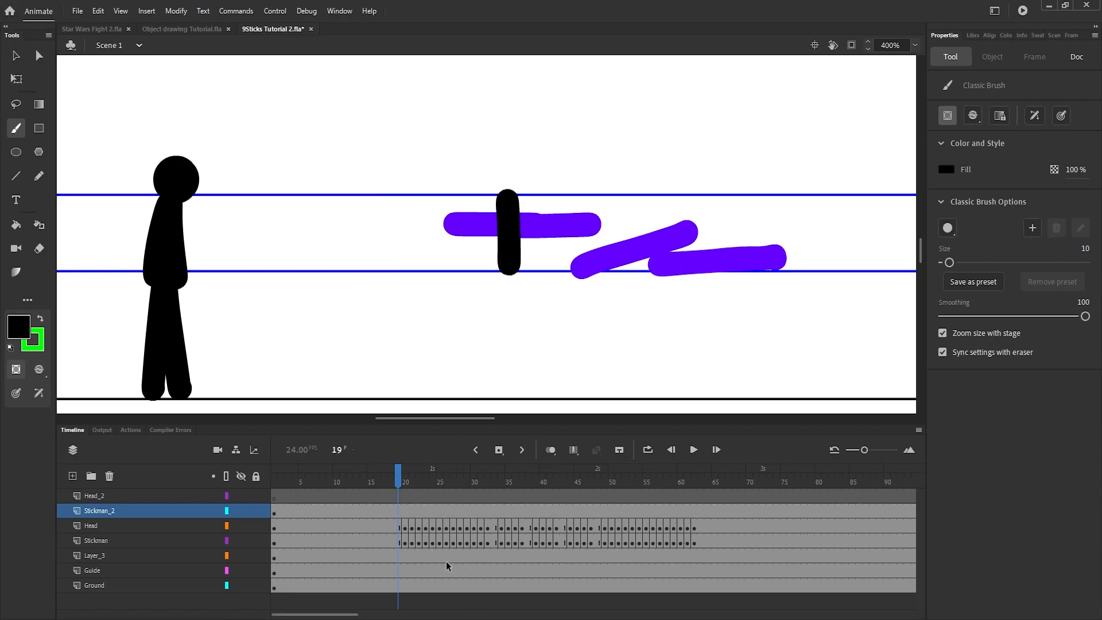
pyautogui.moveTo(509, 263); pyautogui.dragTo(497, 393)
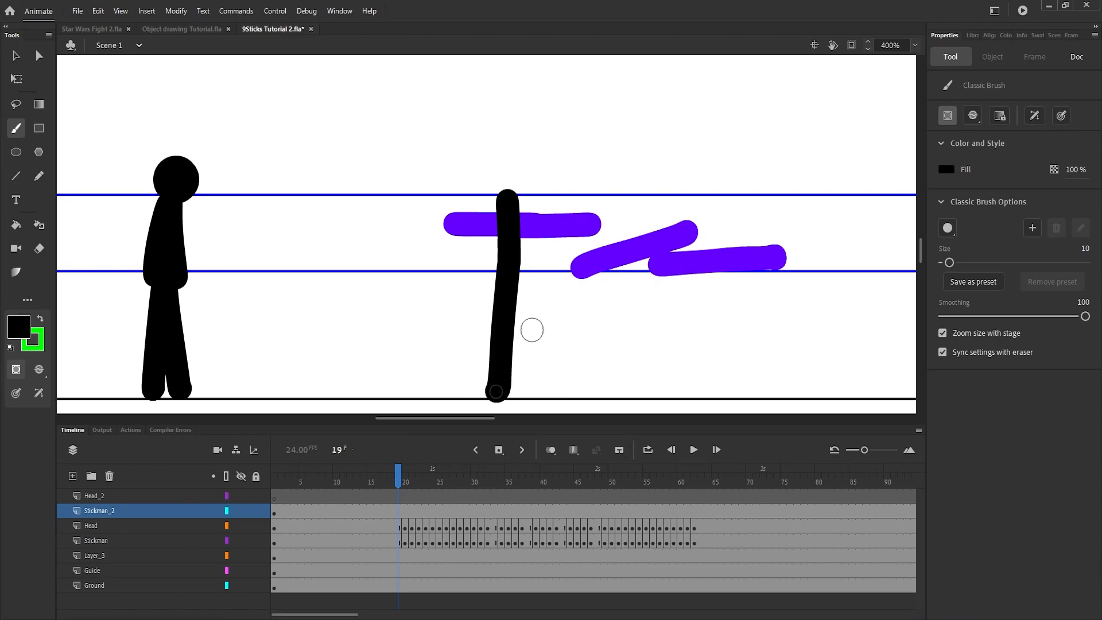
pyautogui.hotkey('ctrl', 'z')
pyautogui.hotkey('ctrl', 'z')
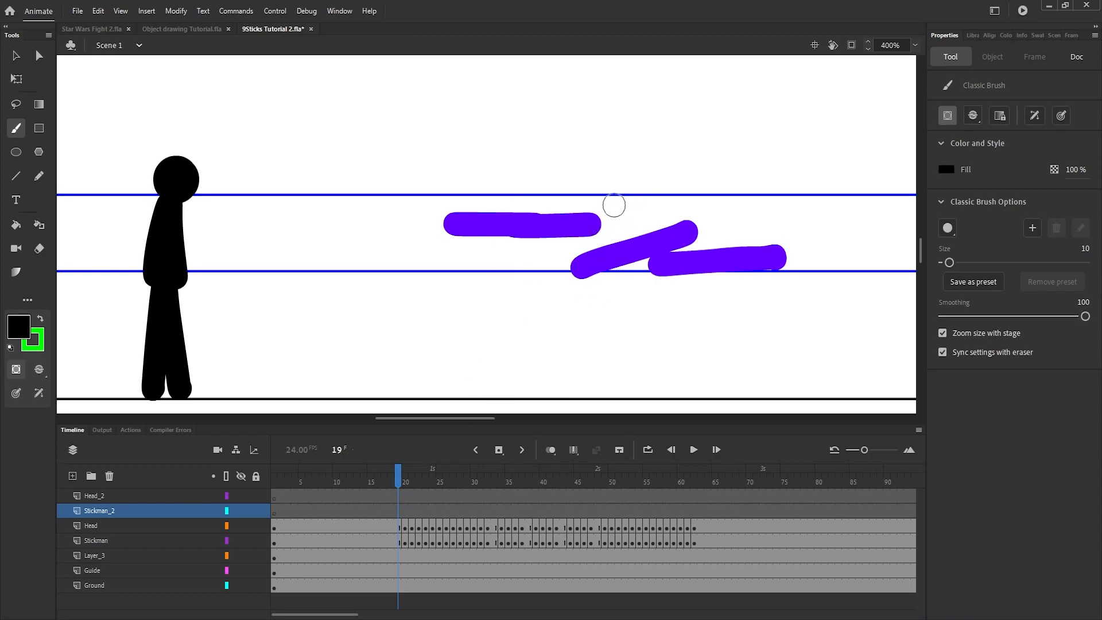
pyautogui.moveTo(638, 199); pyautogui.dragTo(629, 391)
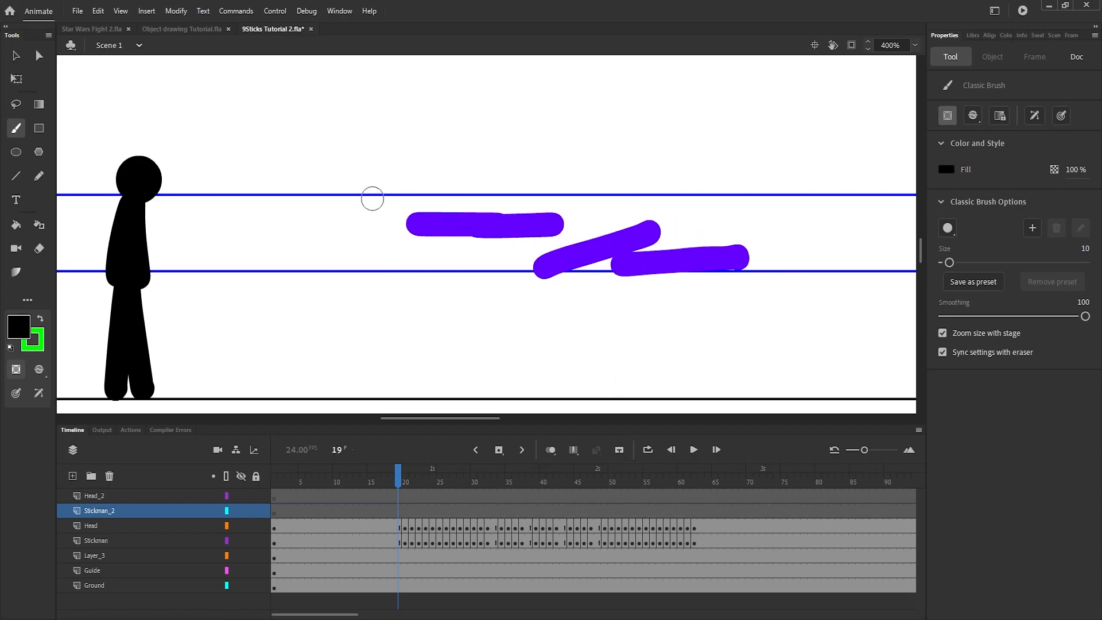
pyautogui.moveTo(373, 199); pyautogui.dragTo(374, 271)
pyautogui.hotkey('ctrl', 'z')
# Paint the second stickman's standing torso, legs and arms on Stickman_2, just before the first purple strike mark
pyautogui.moveTo(377, 204); pyautogui.dragTo(365, 392)
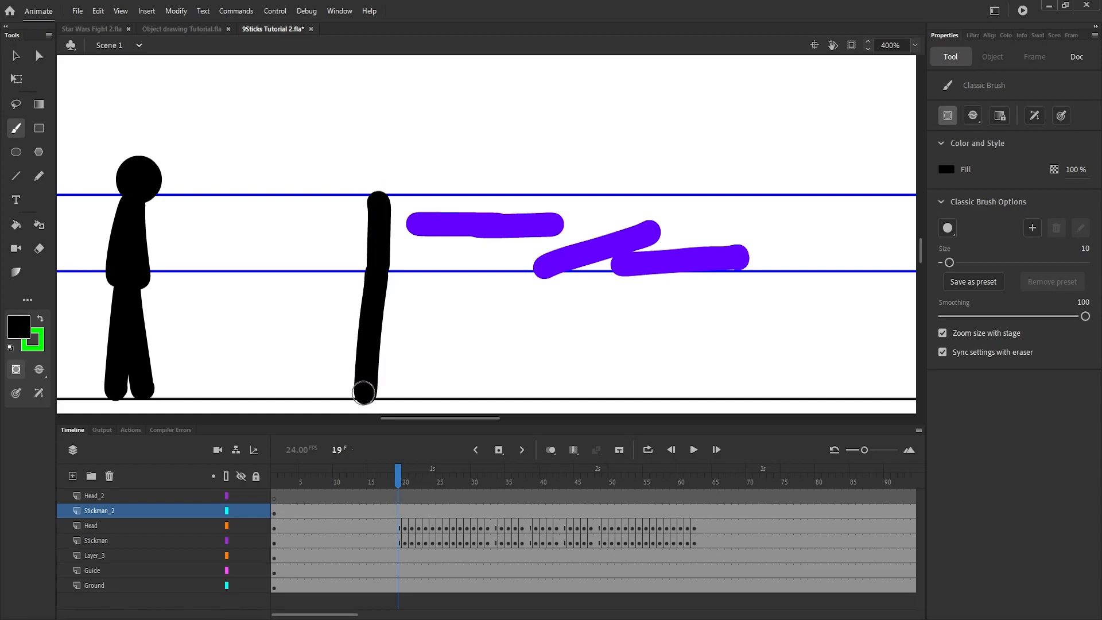
pyautogui.moveTo(381, 281); pyautogui.dragTo(388, 395)
pyautogui.moveTo(376, 267); pyautogui.dragTo(387, 395)
pyautogui.moveTo(376, 201)
pyautogui.mouseDown()
pyautogui.moveTo(370, 263)
pyautogui.moveTo(378, 203)
pyautogui.moveTo(386, 287)
pyautogui.mouseUp()
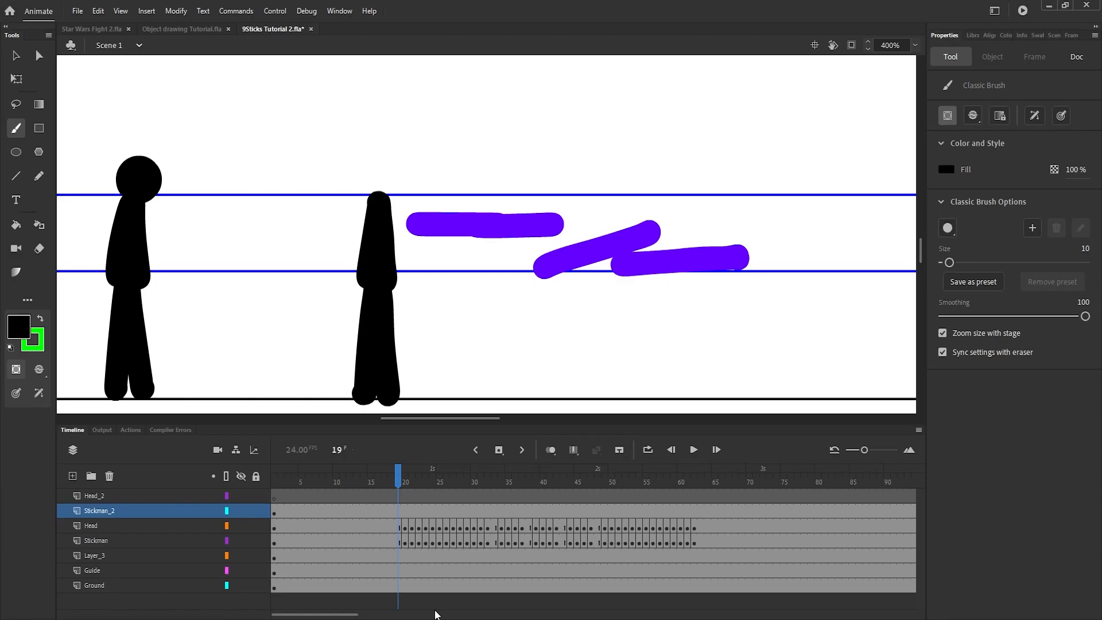
# Select the purple limb copies on Layer_3 to examine where each strike reaches relative to the second stickman
pyautogui.press('q')
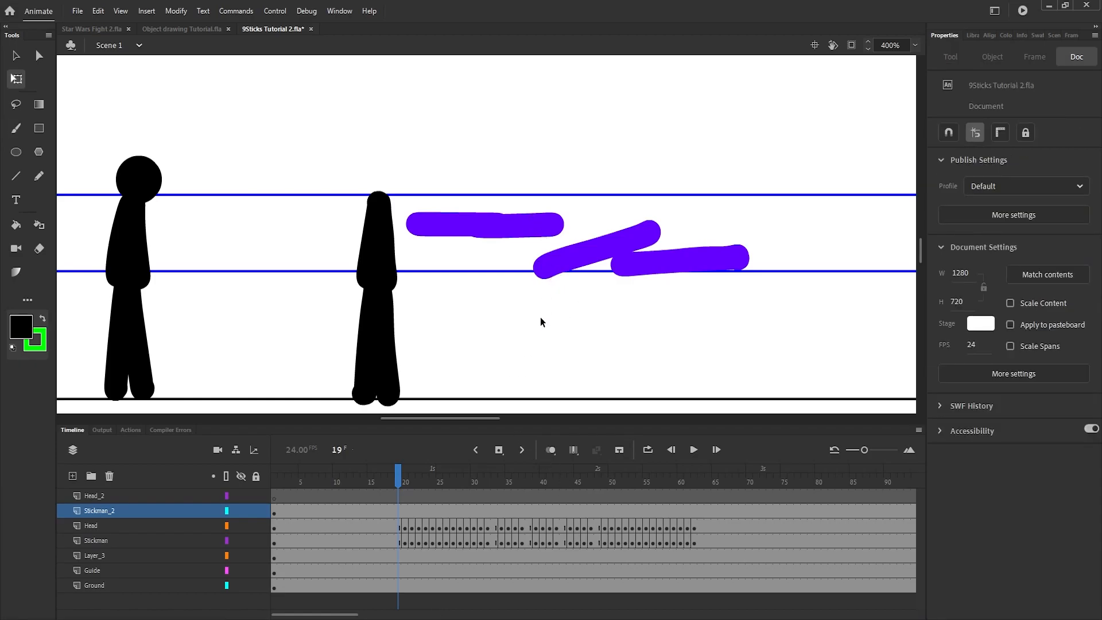
pyautogui.click(527, 221)
pyautogui.click(594, 240)
pyautogui.click(663, 259)
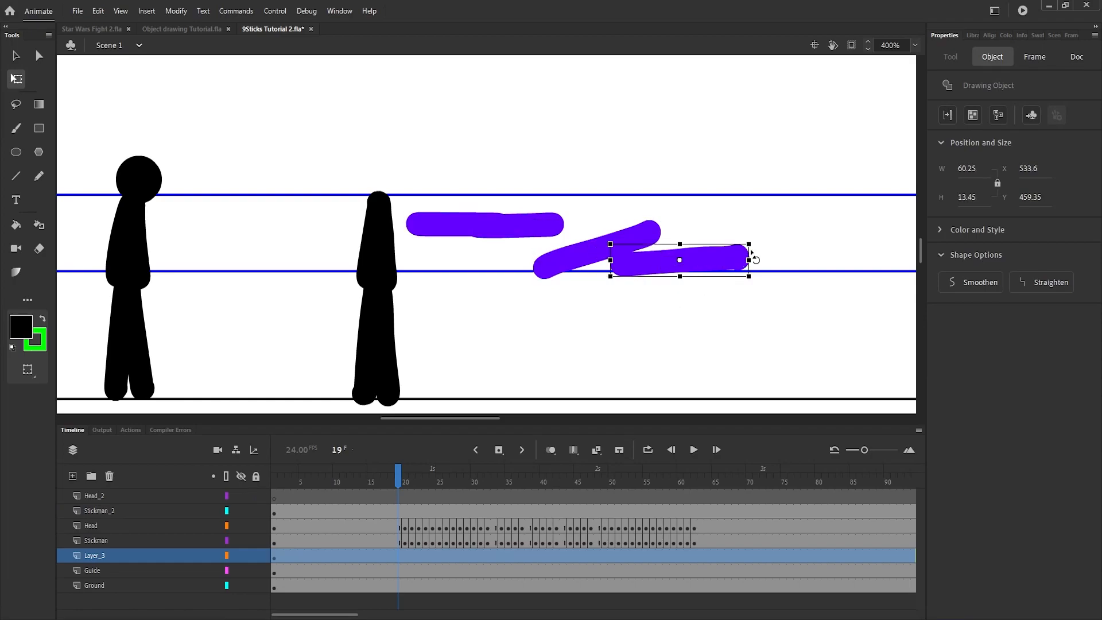
pyautogui.click(773, 259)
pyautogui.moveTo(739, 257)
pyautogui.mouseDown()
pyautogui.moveTo(615, 257)
pyautogui.moveTo(491, 211)
pyautogui.mouseUp()
pyautogui.moveTo(778, 253); pyautogui.dragTo(474, 209)
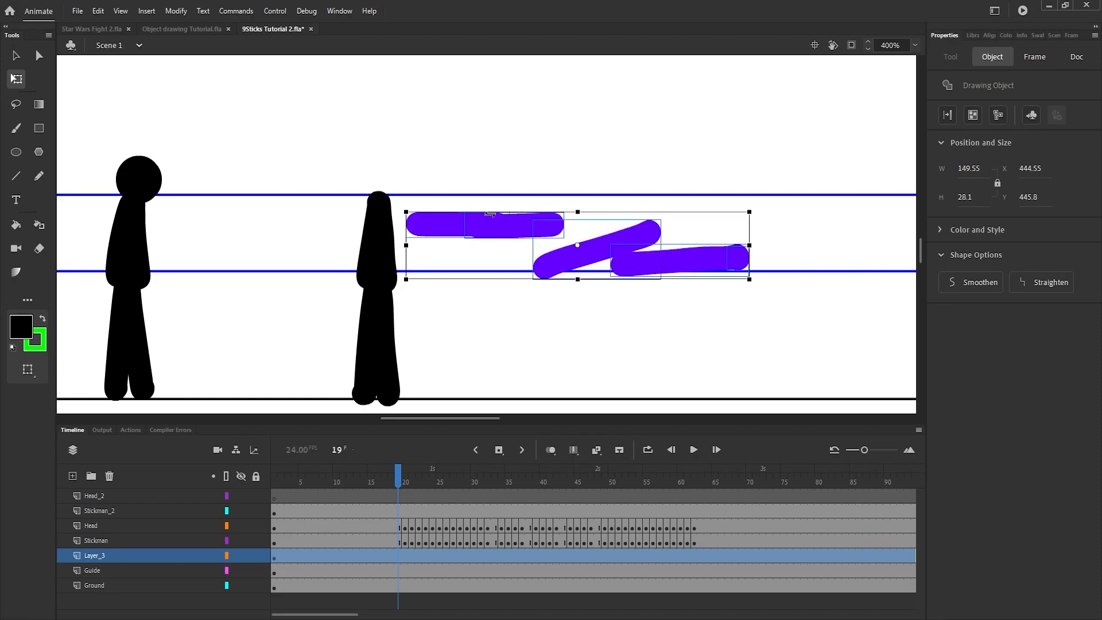
pyautogui.click(673, 335)
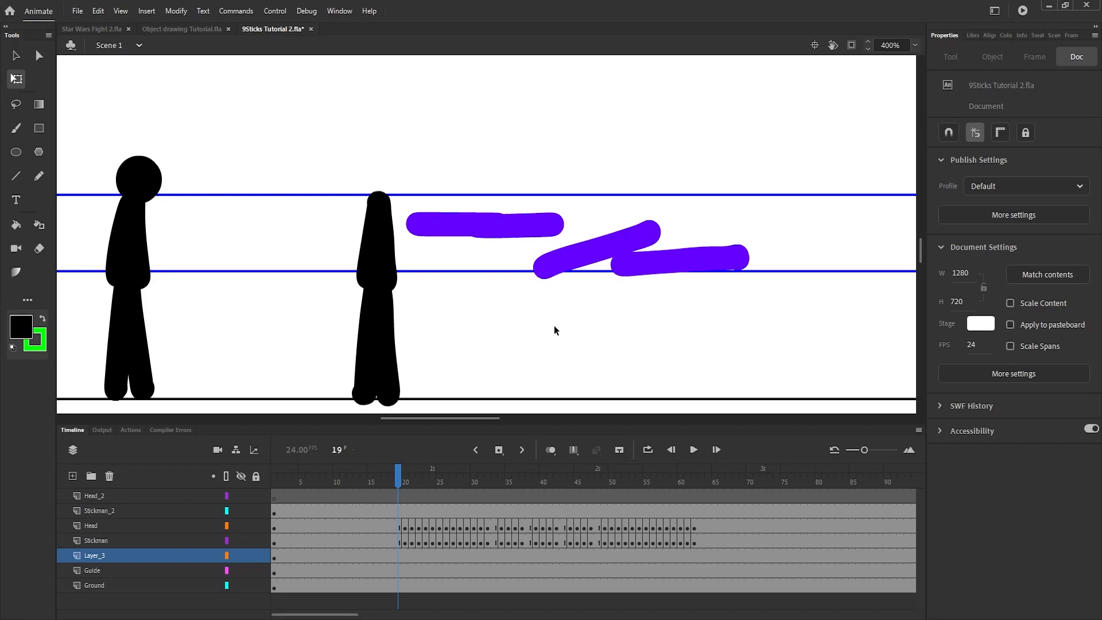
# Go over the purple strike marks again and undo the accidental shifts of the punch limbs
pyautogui.click(509, 222)
pyautogui.click(453, 222)
pyautogui.click(642, 234)
pyautogui.click(539, 224)
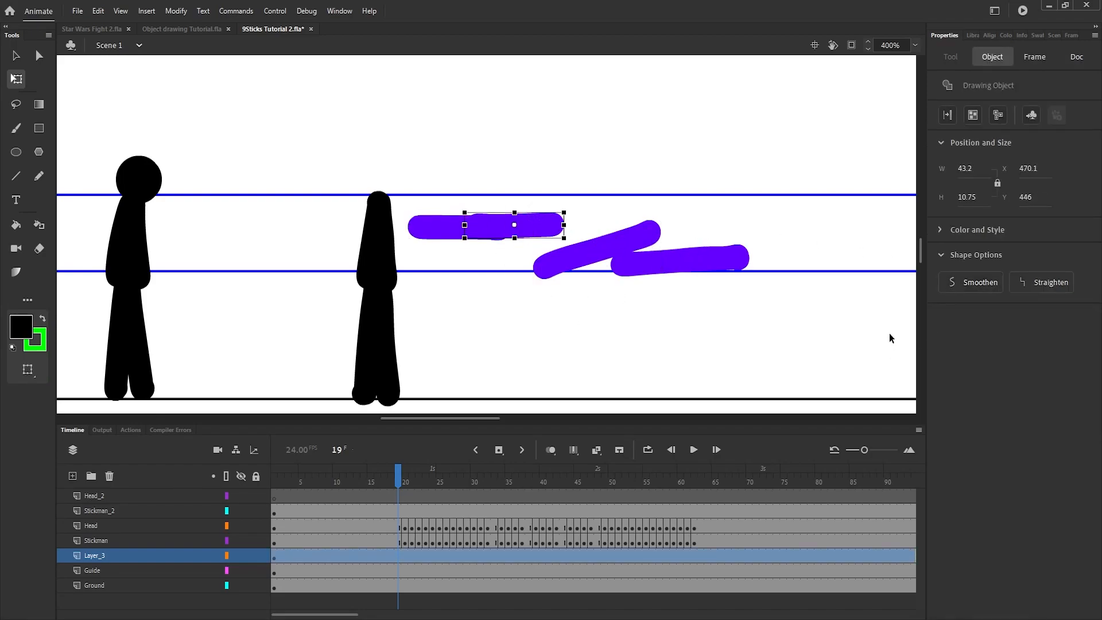
pyautogui.hotkey('ctrl', 'z')
pyautogui.hotkey('ctrl', 'z')
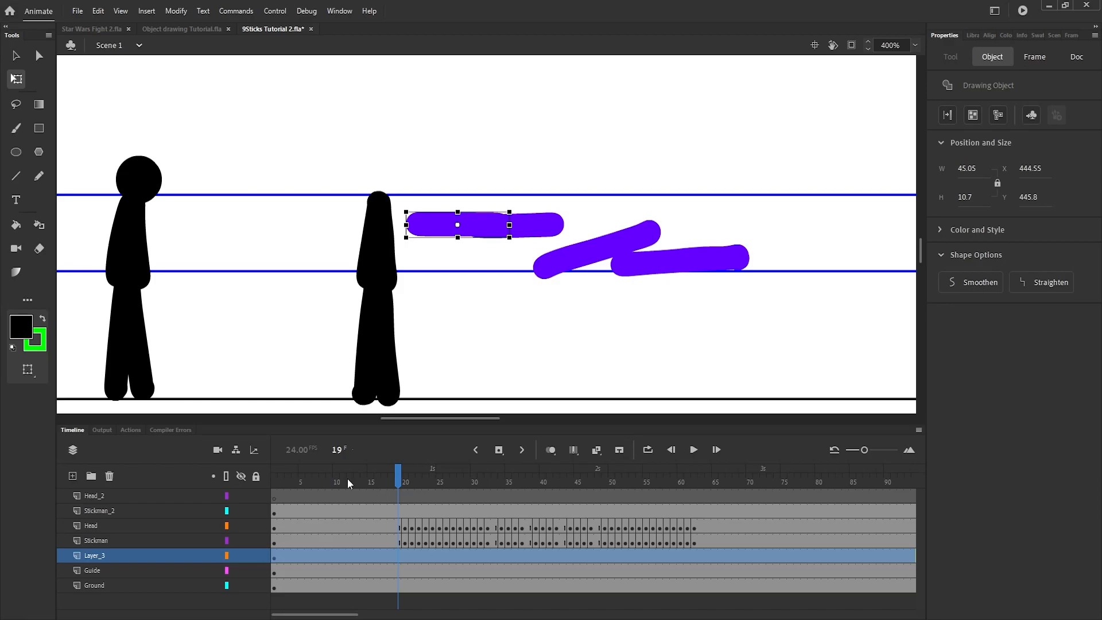
# Copy the first stickman's head at frame 20 onto Head_2, set it atop the second stickman's body, and hide Head_2
pyautogui.click(396, 483)
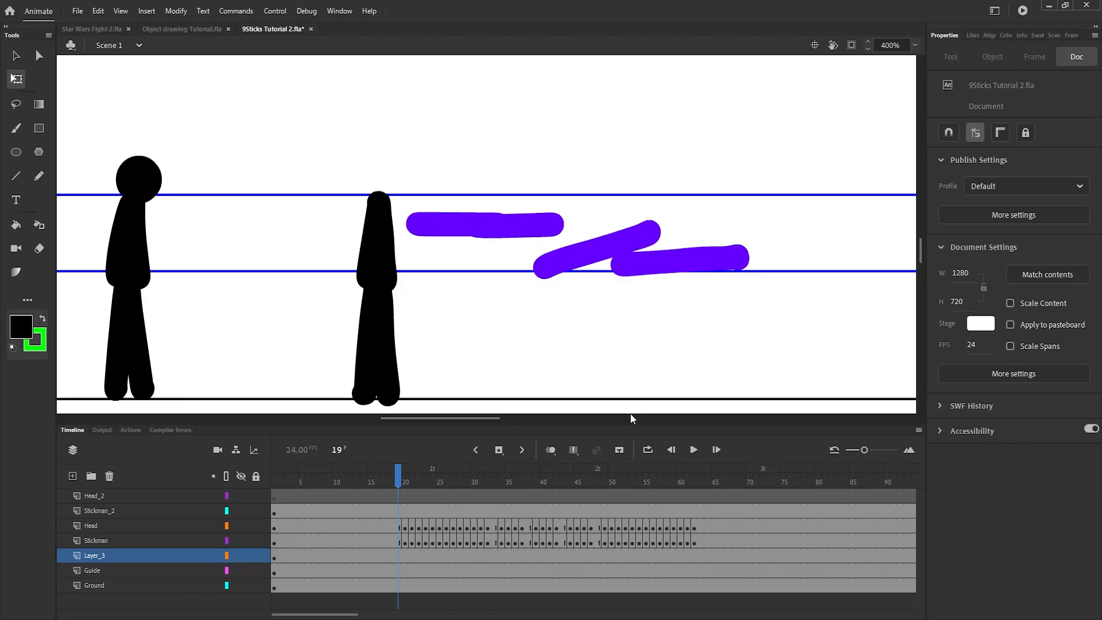
pyautogui.click(405, 527)
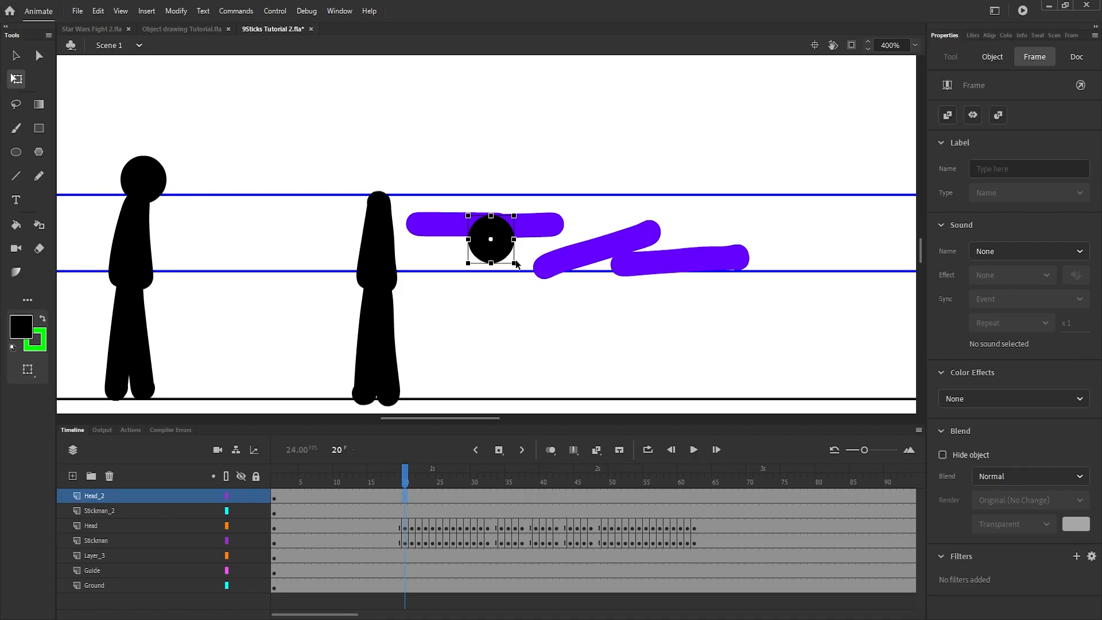
pyautogui.press('v')
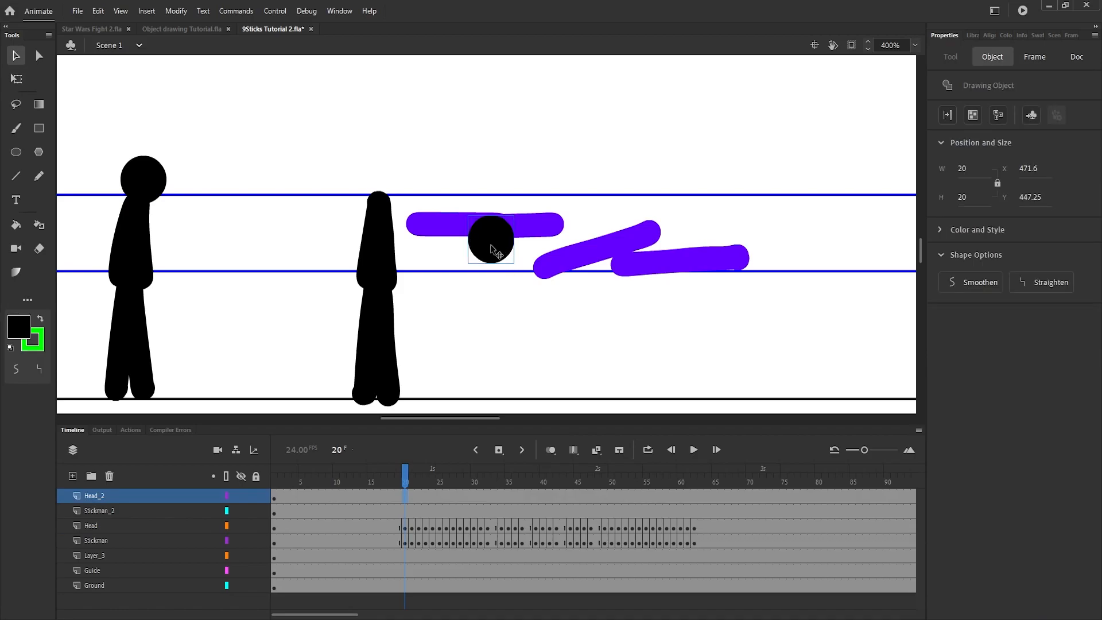
pyautogui.moveTo(490, 247); pyautogui.dragTo(377, 190)
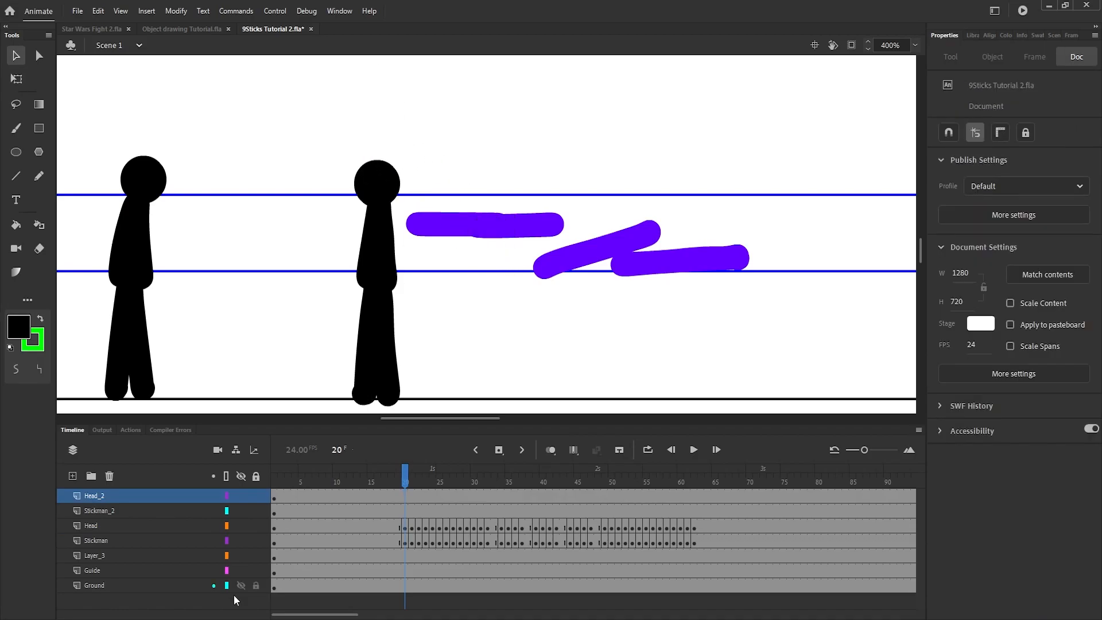
pyautogui.click(242, 495)
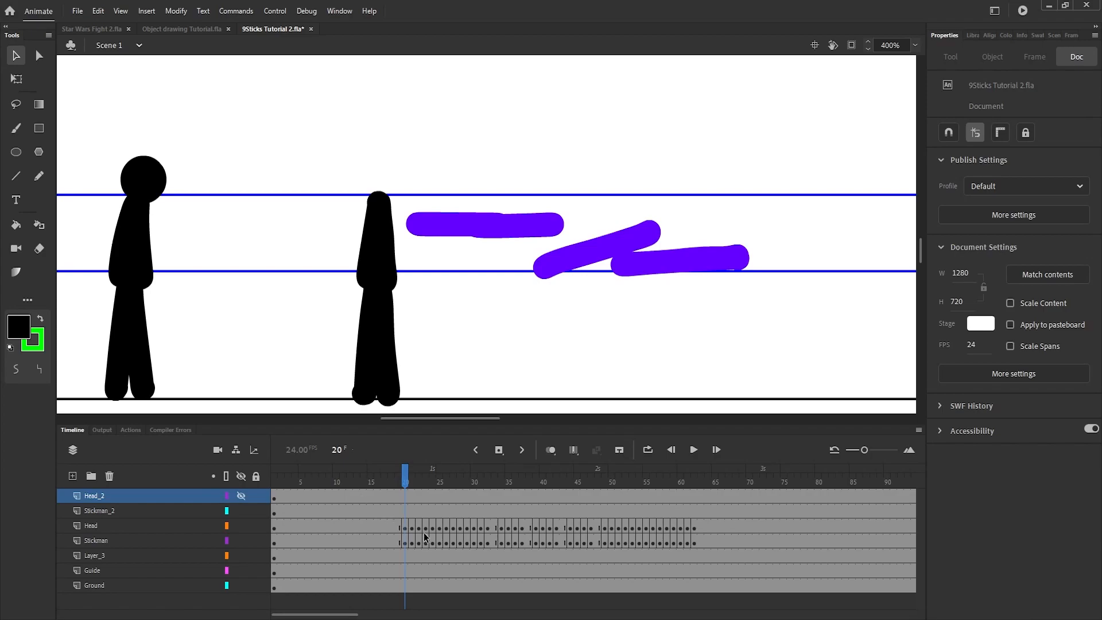
# Insert a blank keyframe on Stickman_2 at frame 32, where the first punch is fully extended
pyautogui.moveTo(405, 482); pyautogui.dragTo(418, 531)
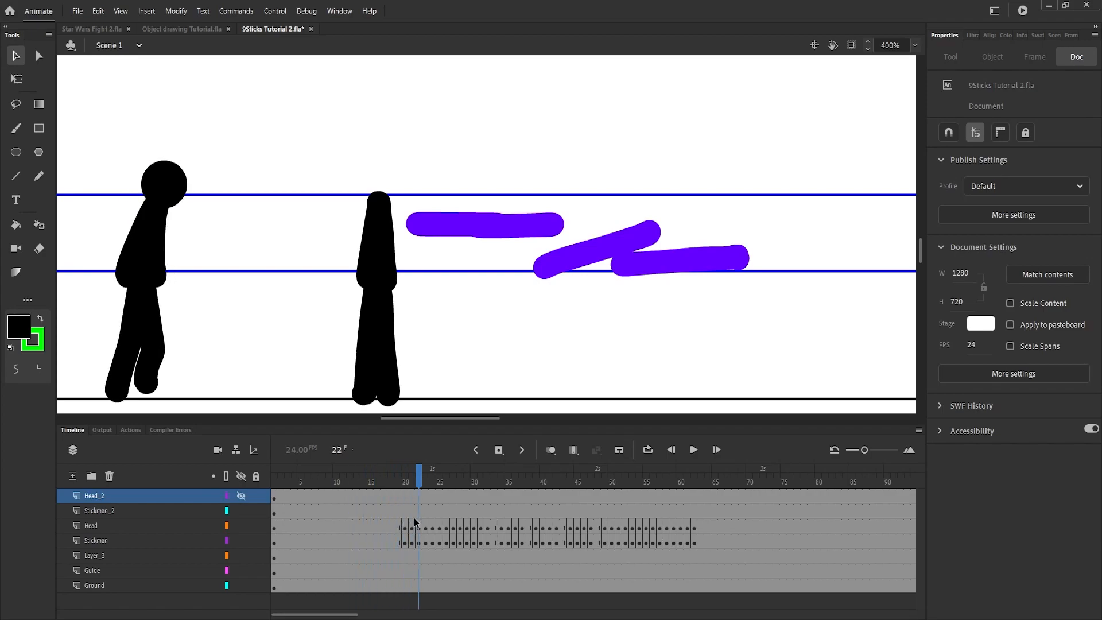
pyautogui.moveTo(418, 478); pyautogui.dragTo(412, 479)
pyautogui.press('q')
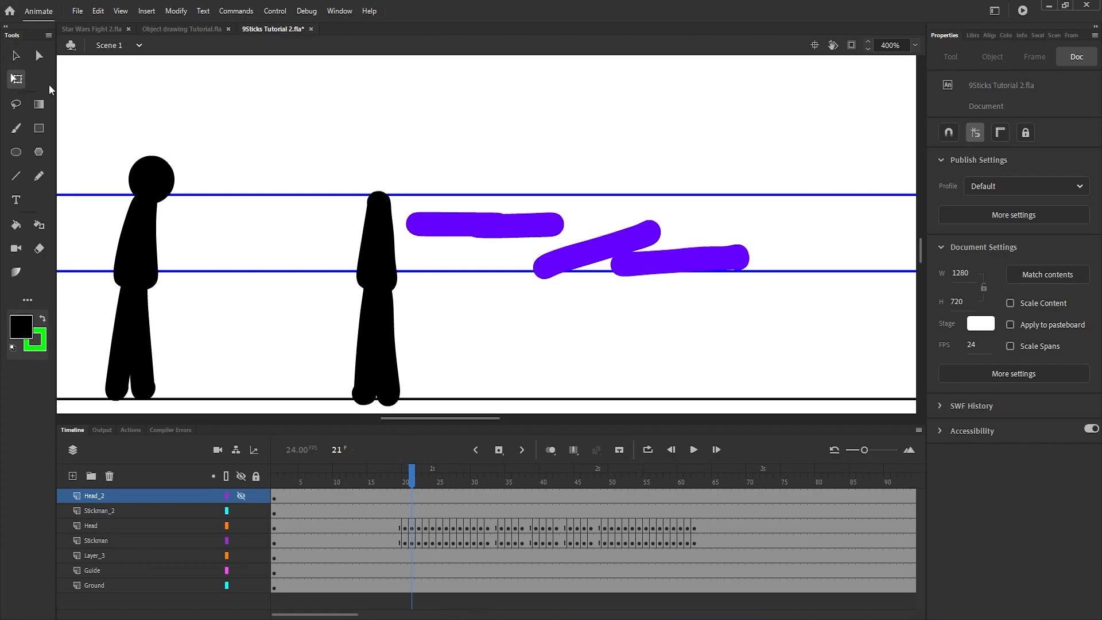
pyautogui.moveTo(414, 481); pyautogui.dragTo(487, 517)
pyautogui.click(419, 510)
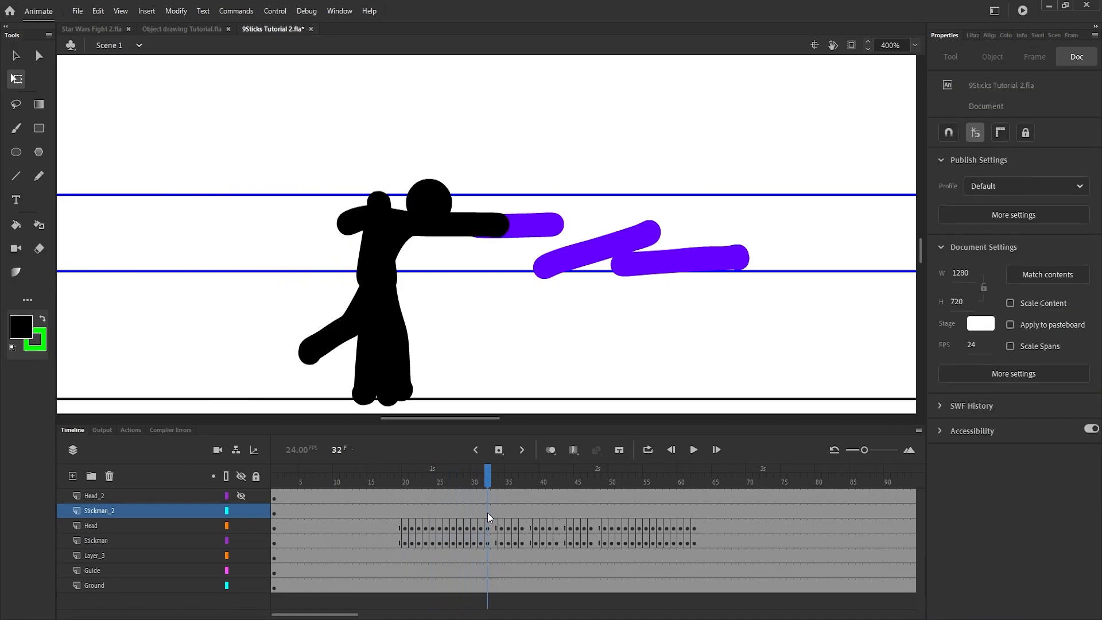
pyautogui.click(487, 512)
pyautogui.press('F7')
# Insert blank keyframes on Stickman_2 at the remaining strike frames 37, 42 and 47
pyautogui.moveTo(490, 475); pyautogui.dragTo(522, 531)
pyautogui.click(523, 512)
pyautogui.press('F7')
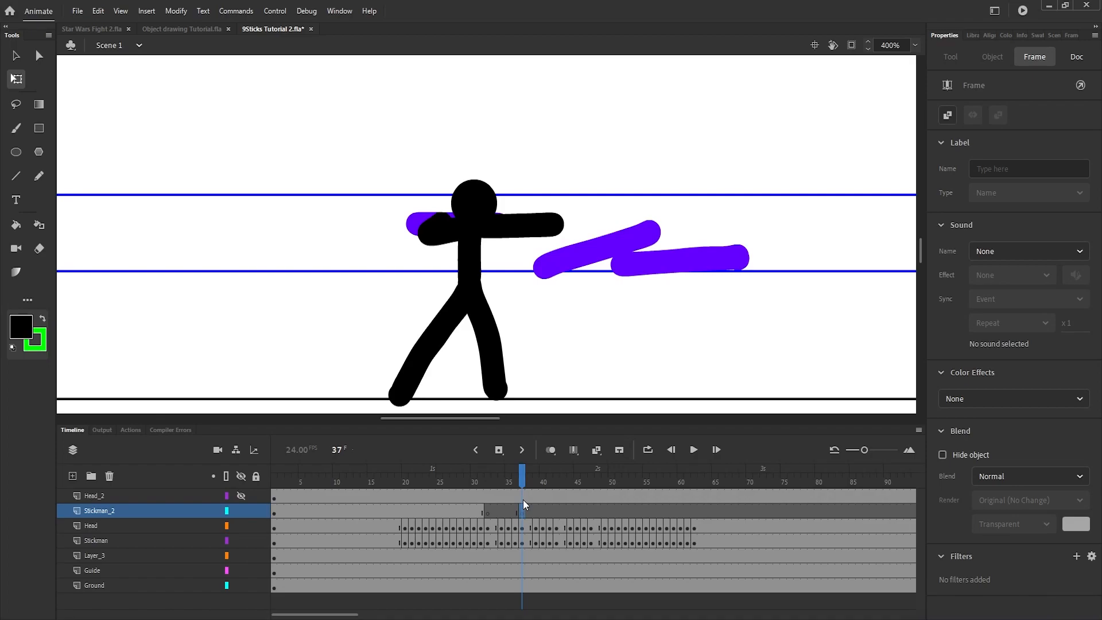
pyautogui.moveTo(521, 482); pyautogui.dragTo(556, 548)
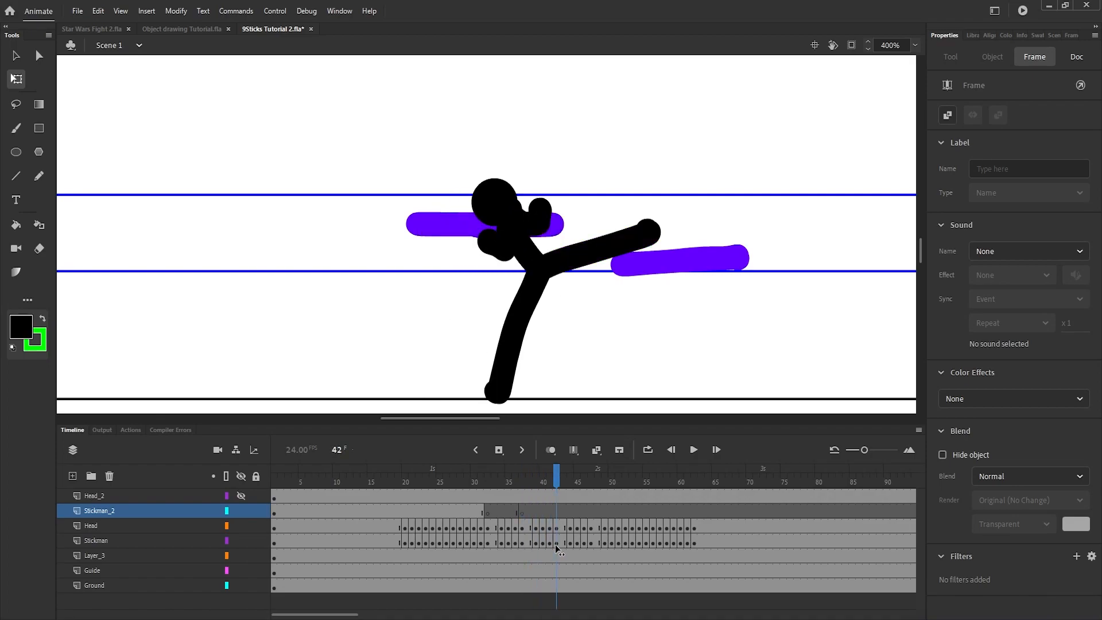
pyautogui.press('F7')
pyautogui.moveTo(560, 477); pyautogui.dragTo(590, 545)
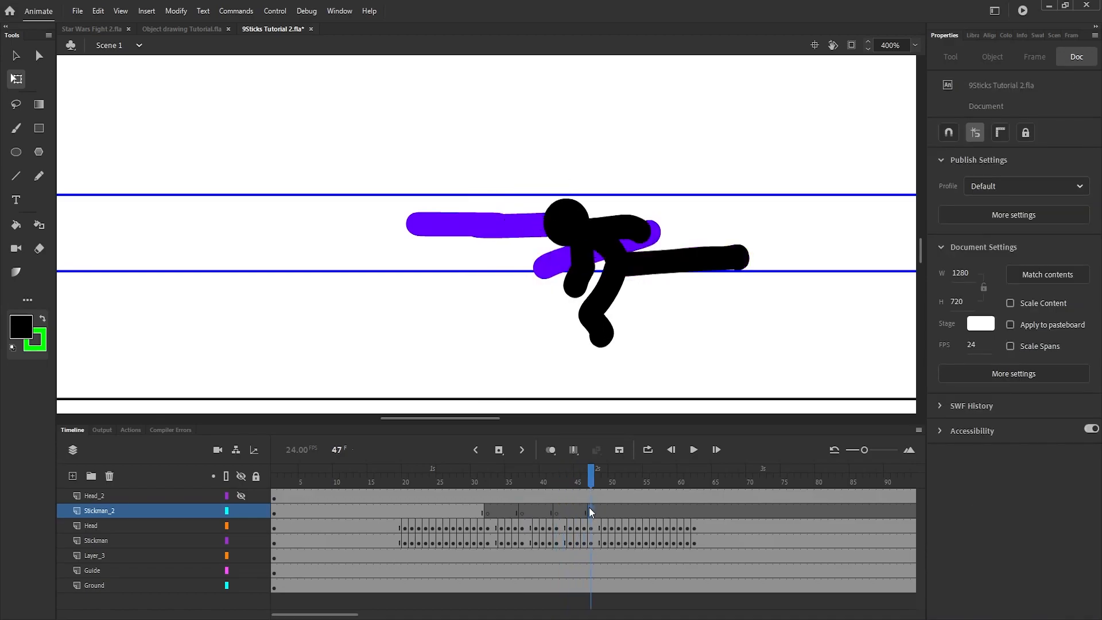
# Return to frame 32 on Stickman_2, activate the Classic Brush, and turn on onion skinning
pyautogui.moveTo(595, 481)
pyautogui.mouseDown()
pyautogui.moveTo(605, 573)
pyautogui.moveTo(487, 554)
pyautogui.mouseUp()
pyautogui.press('b')
pyautogui.click(548, 451)
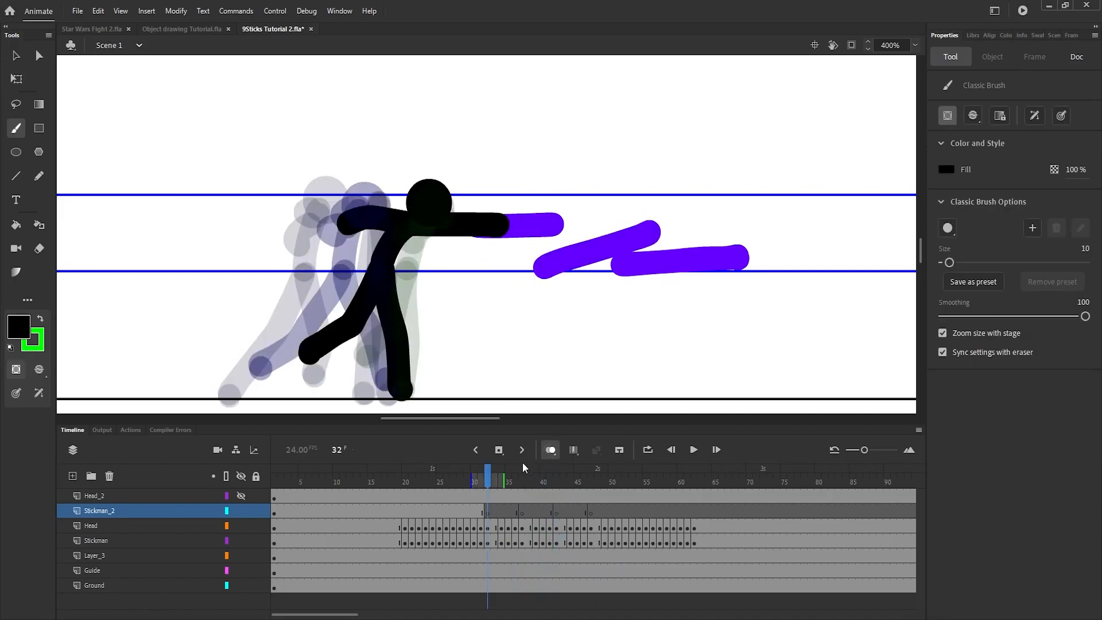
# Add keyframes on Stickman_2 at frames 26, 27 and 28, skewing the body progressively away from the first stickman
pyautogui.moveTo(491, 488); pyautogui.dragTo(439, 521)
pyautogui.press('q')
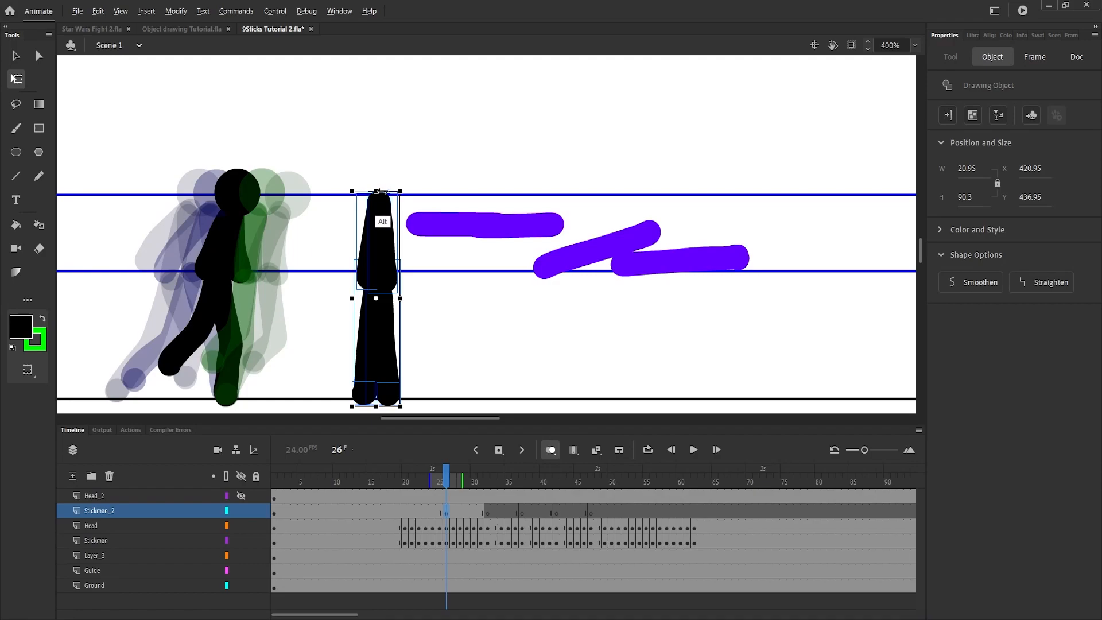
pyautogui.moveTo(381, 191); pyautogui.dragTo(399, 190)
pyautogui.press('F6')
pyautogui.press('.')
pyautogui.hotkey('ctrl', 'z')
pyautogui.press('alt')
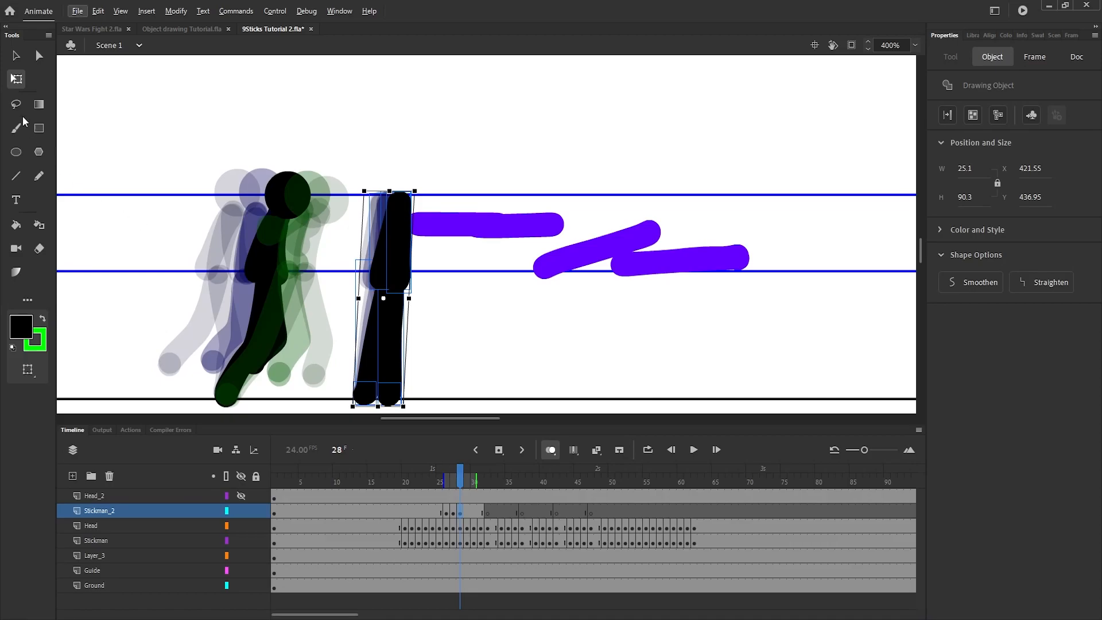
# Paint the second stickman's leaning torso and legs with the Classic Brush at frame 29, and insert a blank keyframe at frame 30
pyautogui.click(22, 127)
pyautogui.press('e')
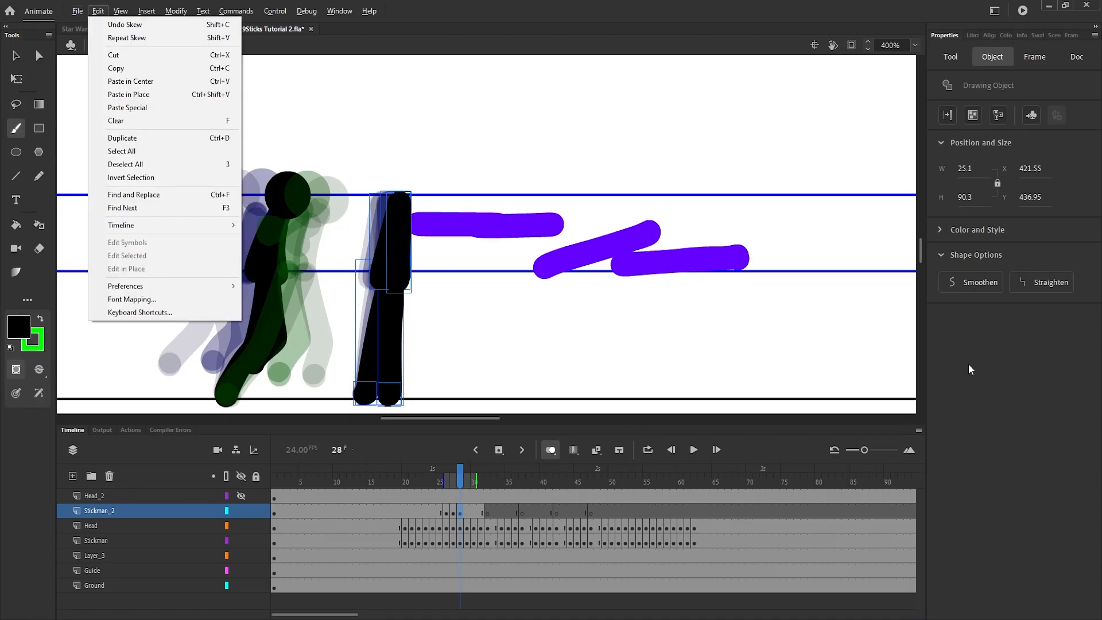
pyautogui.press('Escape')
pyautogui.press('.')
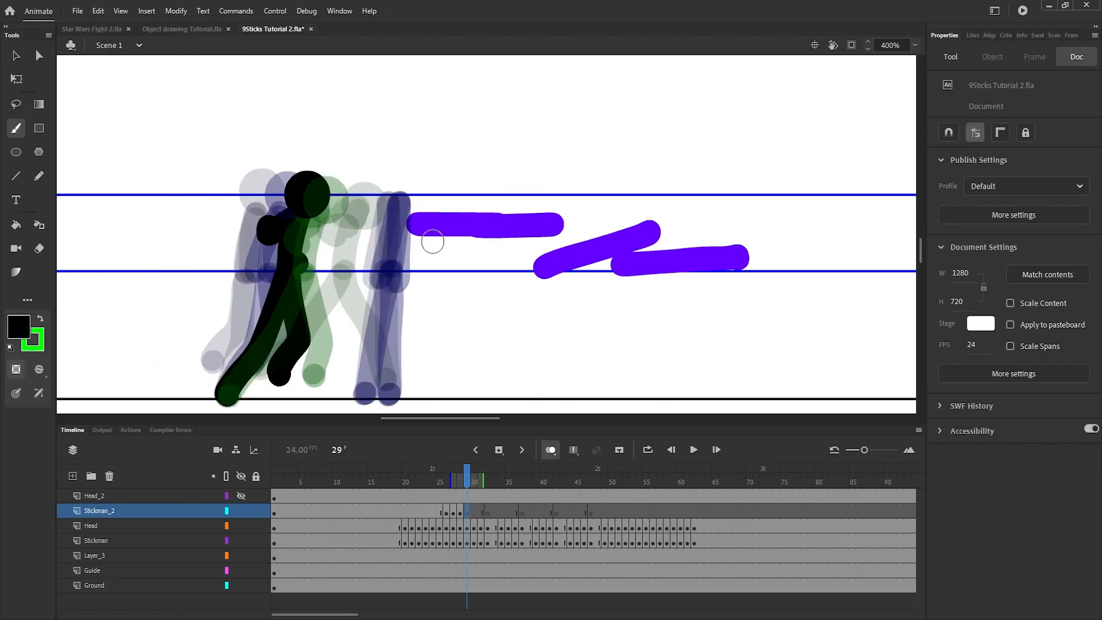
pyautogui.moveTo(413, 204); pyautogui.dragTo(386, 394)
pyautogui.hotkey('ctrl', 'z')
pyautogui.moveTo(403, 279)
pyautogui.mouseDown()
pyautogui.moveTo(377, 351)
pyautogui.moveTo(371, 385)
pyautogui.moveTo(396, 300)
pyautogui.moveTo(376, 396)
pyautogui.mouseUp()
pyautogui.hotkey('ctrl', 'z')
pyautogui.moveTo(473, 485)
pyautogui.mouseDown()
pyautogui.moveTo(442, 487)
pyautogui.moveTo(467, 487)
pyautogui.mouseUp()
pyautogui.press('F7')
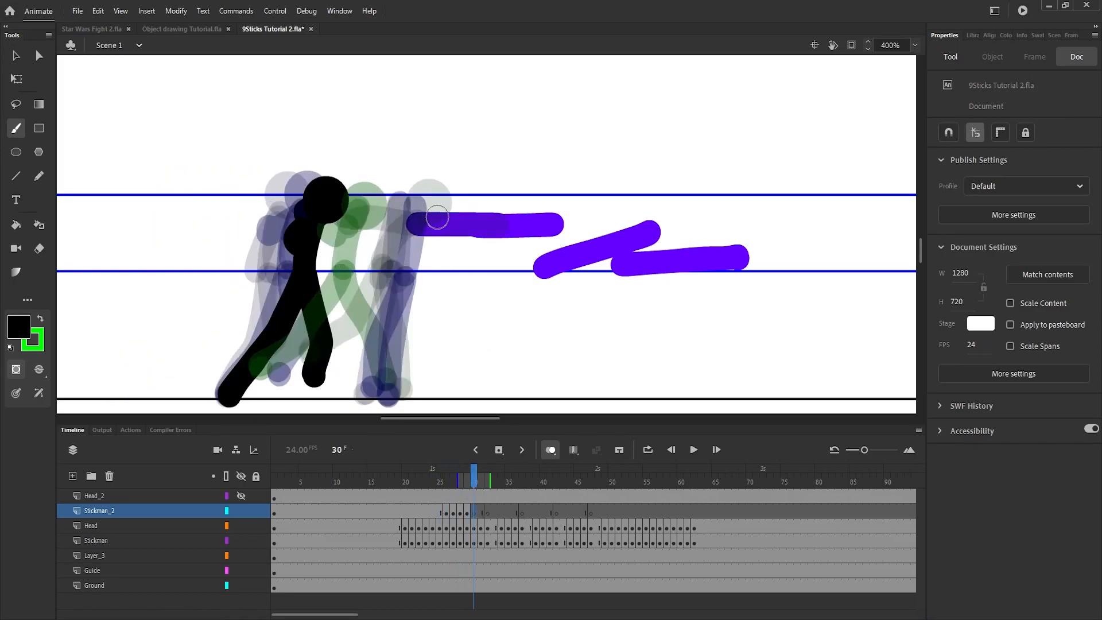
# Try to paint the second stickman's torso at frame 30, just behind its frame 29 pose
pyautogui.moveTo(438, 208); pyautogui.dragTo(429, 262)
pyautogui.hotkey('ctrl', 'z')
pyautogui.moveTo(419, 207); pyautogui.dragTo(415, 278)
pyautogui.hotkey('ctrl', 'z')
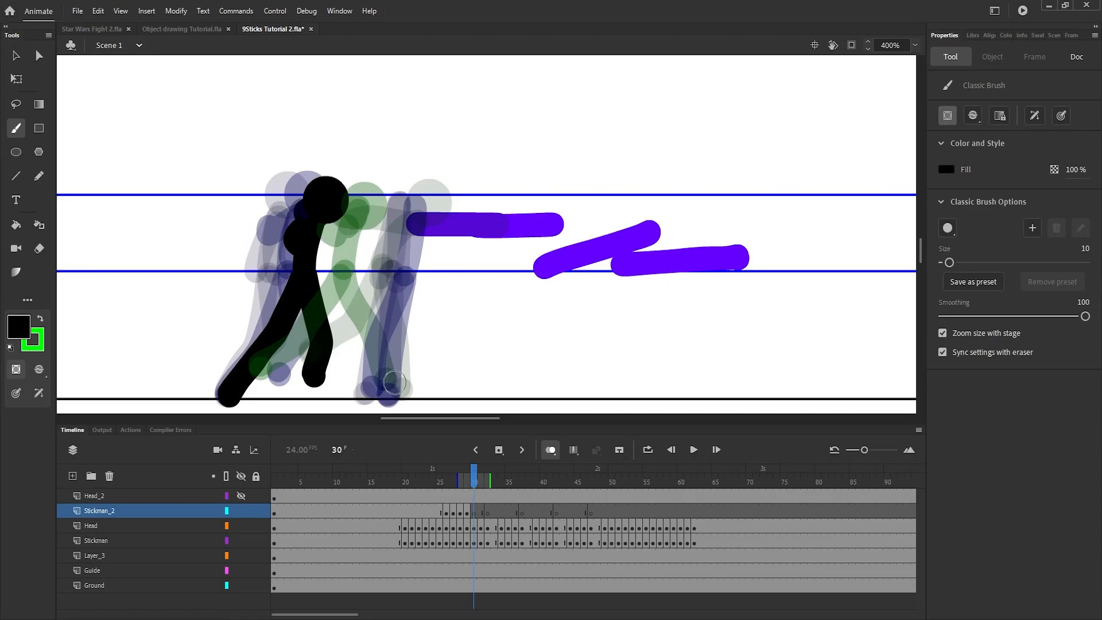
pyautogui.moveTo(479, 480)
pyautogui.mouseDown()
pyautogui.moveTo(445, 484)
pyautogui.moveTo(464, 489)
pyautogui.mouseUp()
pyautogui.click(474, 489)
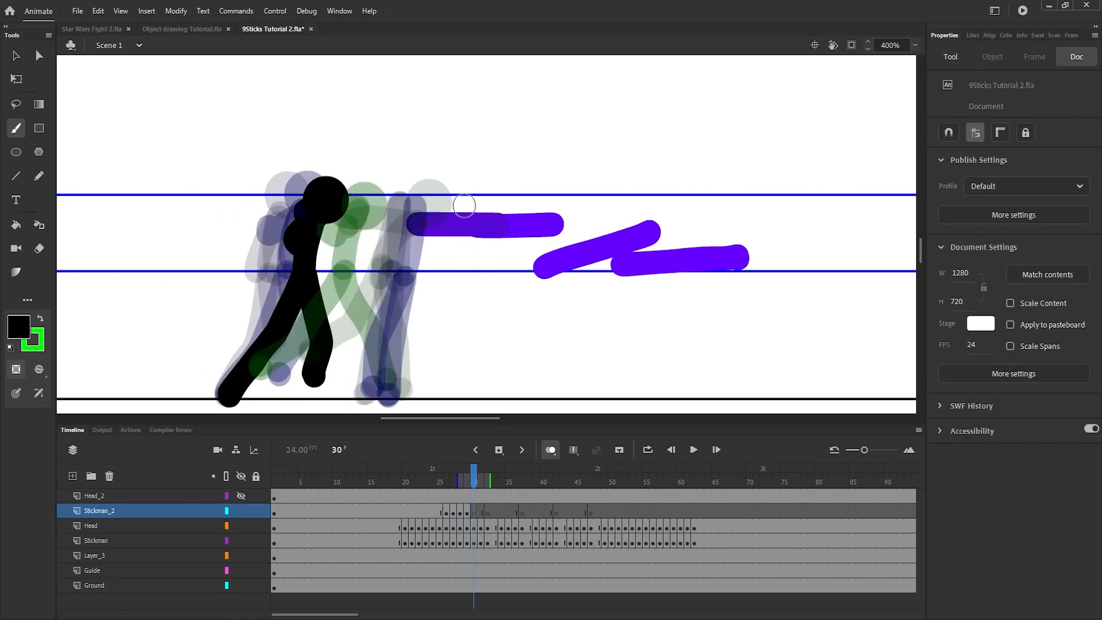
# Try to paint the frame 30 torso farther back, across the first purple arm marker
pyautogui.moveTo(470, 202); pyautogui.dragTo(453, 274)
pyautogui.hotkey('ctrl', 'z')
pyautogui.moveTo(486, 210); pyautogui.dragTo(467, 279)
pyautogui.hotkey('ctrl', 'z')
pyautogui.moveTo(502, 213); pyautogui.dragTo(461, 272)
pyautogui.hotkey('ctrl', 'z')
pyautogui.moveTo(493, 202); pyautogui.dragTo(485, 279)
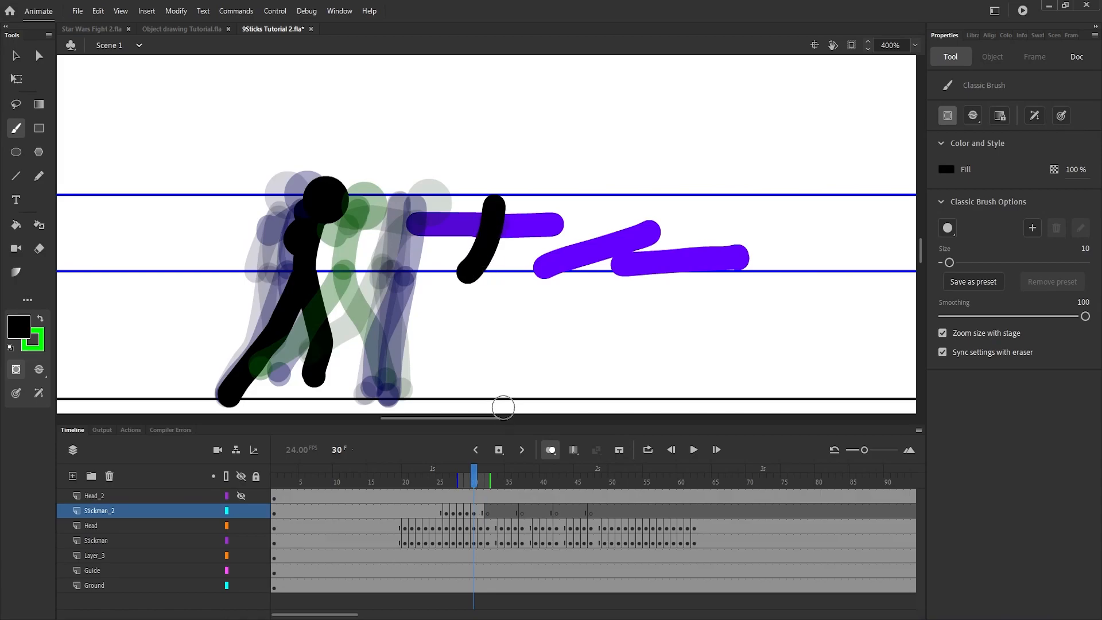
pyautogui.hotkey('ctrl', 'z')
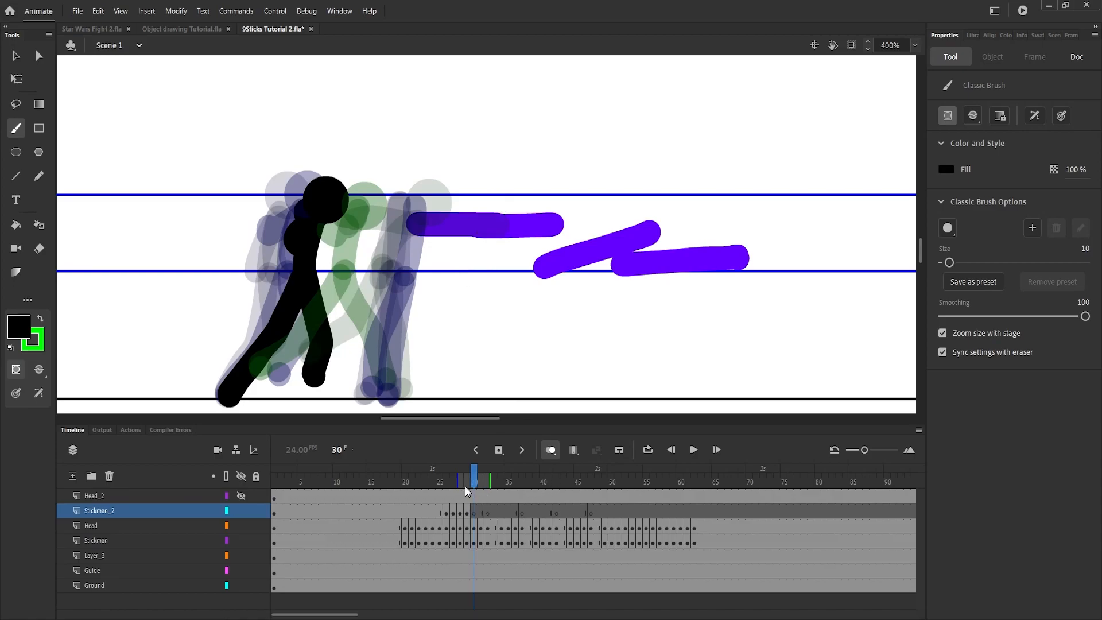
# Examine the second stickman's lean across frames 26 to 30 on the Stickman_2 layer against the first stickman's motion
pyautogui.moveTo(481, 481)
pyautogui.mouseDown()
pyautogui.moveTo(452, 485)
pyautogui.moveTo(464, 490)
pyautogui.mouseUp()
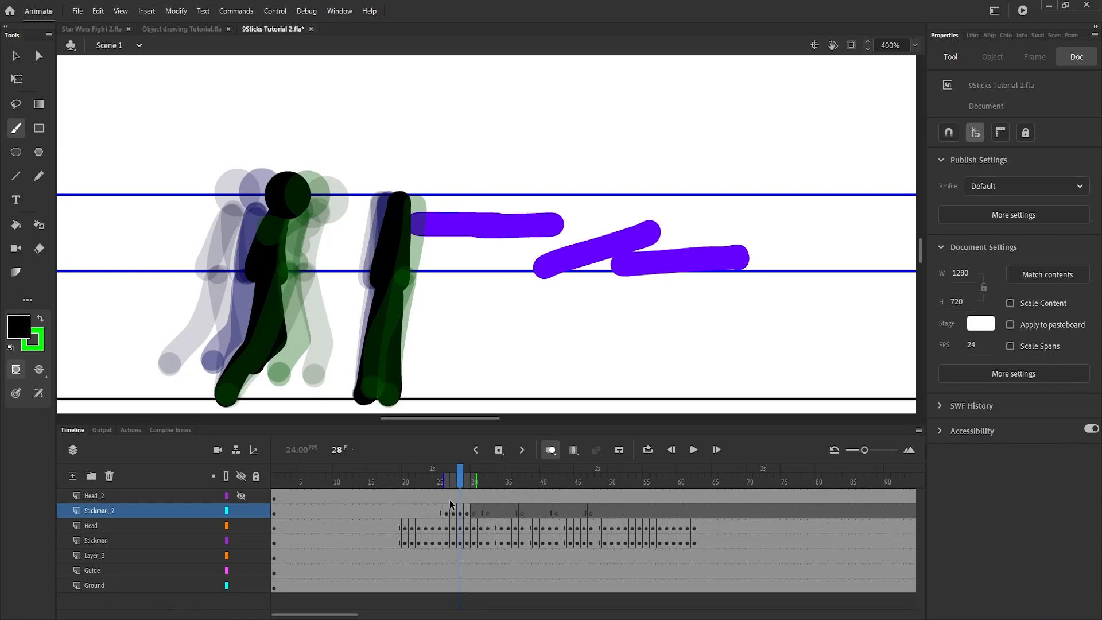
pyautogui.moveTo(459, 485); pyautogui.dragTo(472, 513)
pyautogui.click(448, 515)
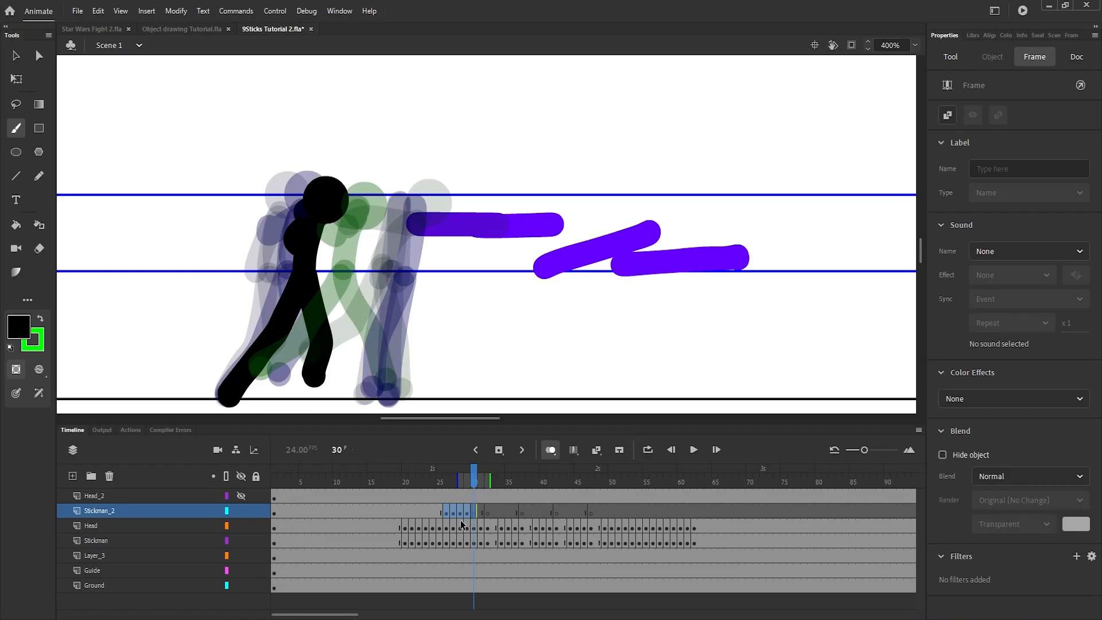
pyautogui.moveTo(464, 511)
pyautogui.mouseDown()
pyautogui.moveTo(336, 492)
pyautogui.moveTo(395, 510)
pyautogui.moveTo(367, 513)
pyautogui.moveTo(498, 515)
pyautogui.moveTo(447, 513)
pyautogui.moveTo(477, 543)
pyautogui.mouseUp()
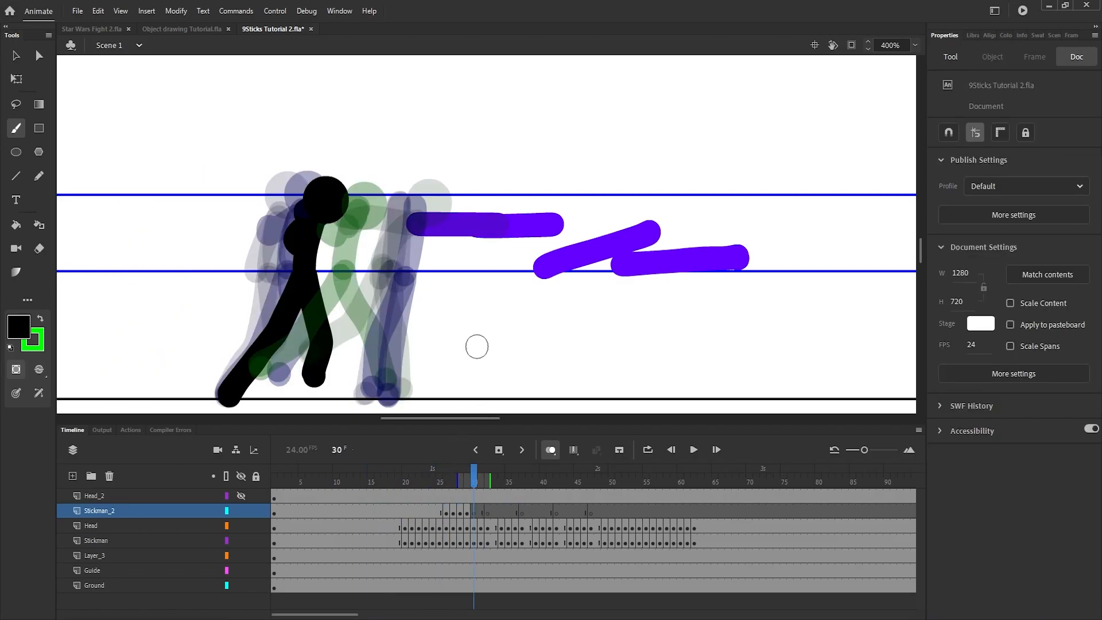
pyautogui.moveTo(475, 470); pyautogui.dragTo(469, 513)
pyautogui.click(469, 513)
pyautogui.press('.')
pyautogui.moveTo(475, 479); pyautogui.dragTo(464, 503)
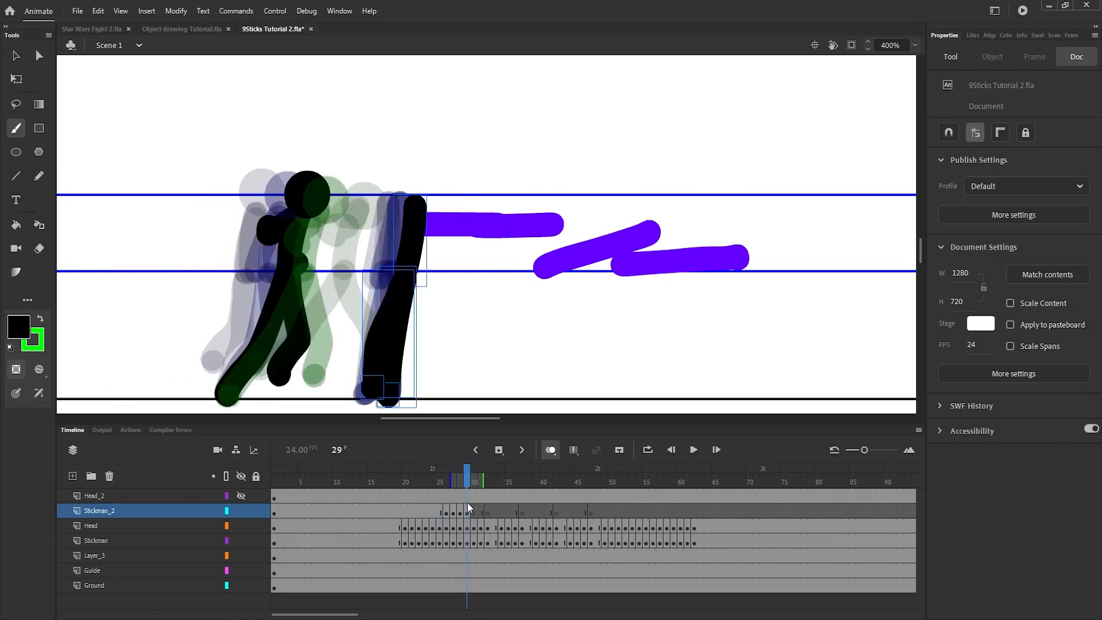
pyautogui.press('.')
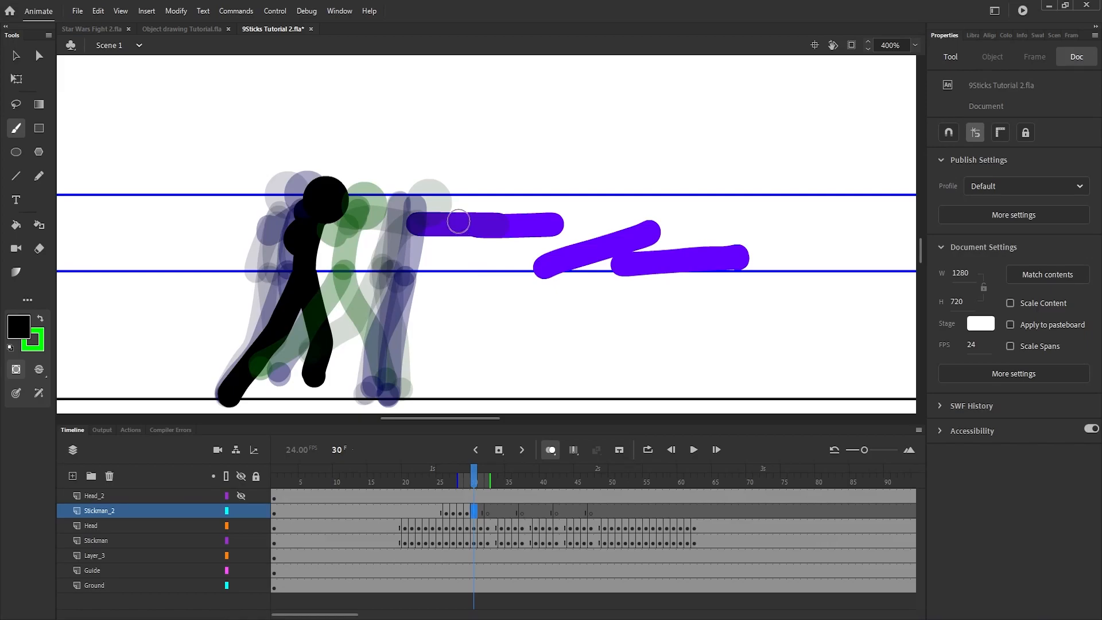
# Paint the second stickman at frame 30 with a slightly farther leaning torso, a planted front leg and a short lifted rear leg
pyautogui.moveTo(434, 202); pyautogui.dragTo(414, 274)
pyautogui.hotkey('ctrl', 'z')
pyautogui.moveTo(435, 209); pyautogui.dragTo(414, 273)
pyautogui.hotkey('ctrl', 'z')
pyautogui.moveTo(424, 201); pyautogui.dragTo(413, 285)
pyautogui.hotkey('ctrl', 'z')
pyautogui.moveTo(423, 214); pyautogui.dragTo(390, 397)
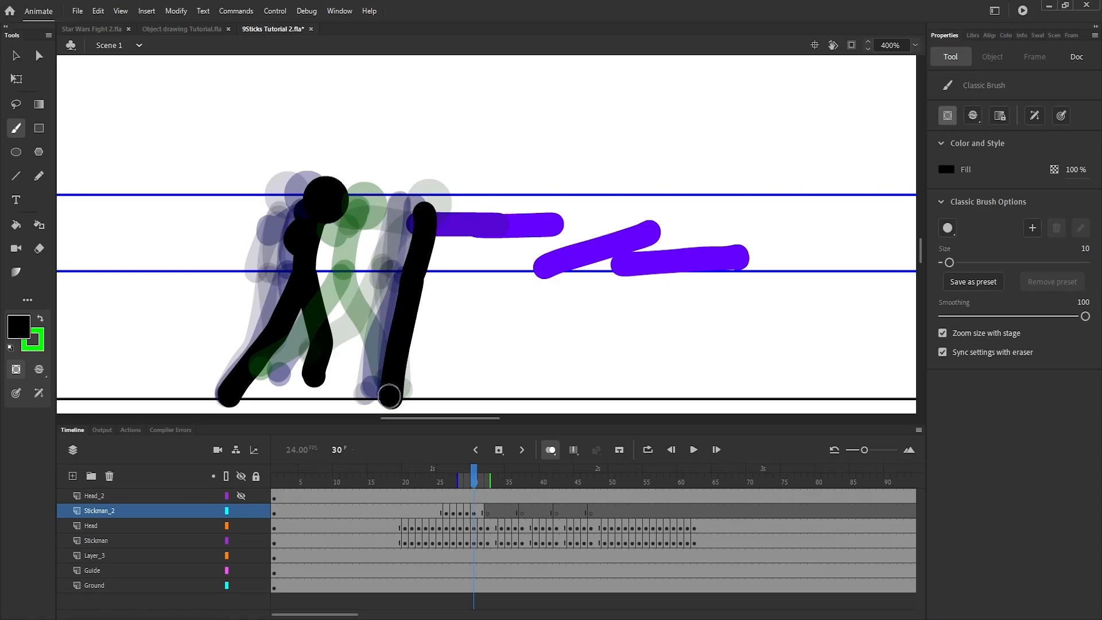
pyautogui.moveTo(414, 275)
pyautogui.mouseDown()
pyautogui.moveTo(399, 333)
pyautogui.moveTo(409, 364)
pyautogui.mouseUp()
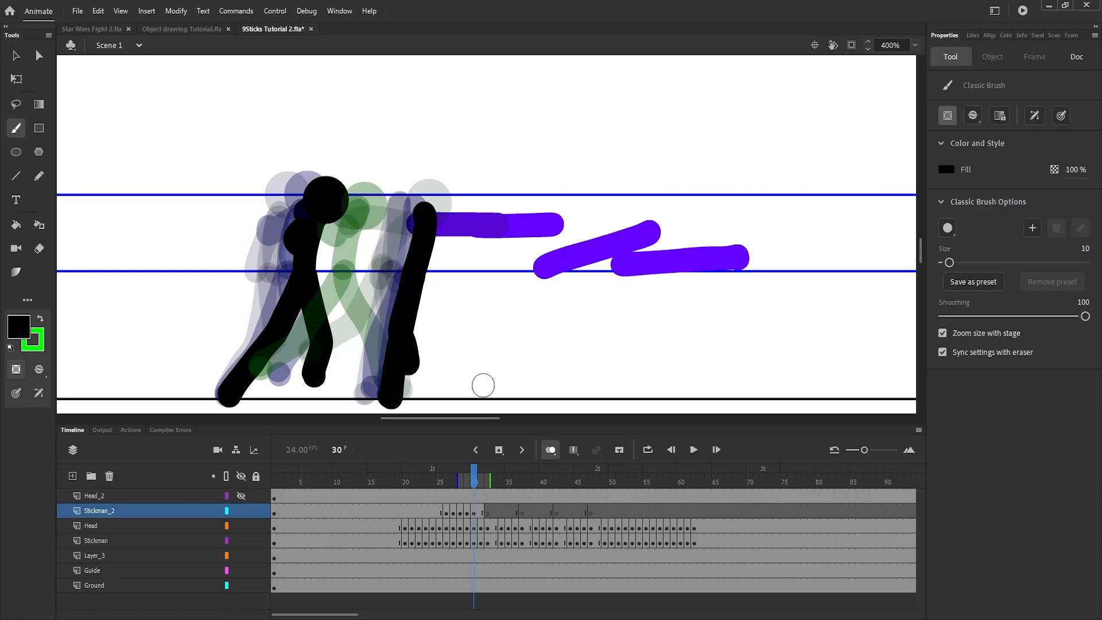
# Paint the second stickman's curved torso at frame 32, with its upper end at the extended fist
pyautogui.press('.')
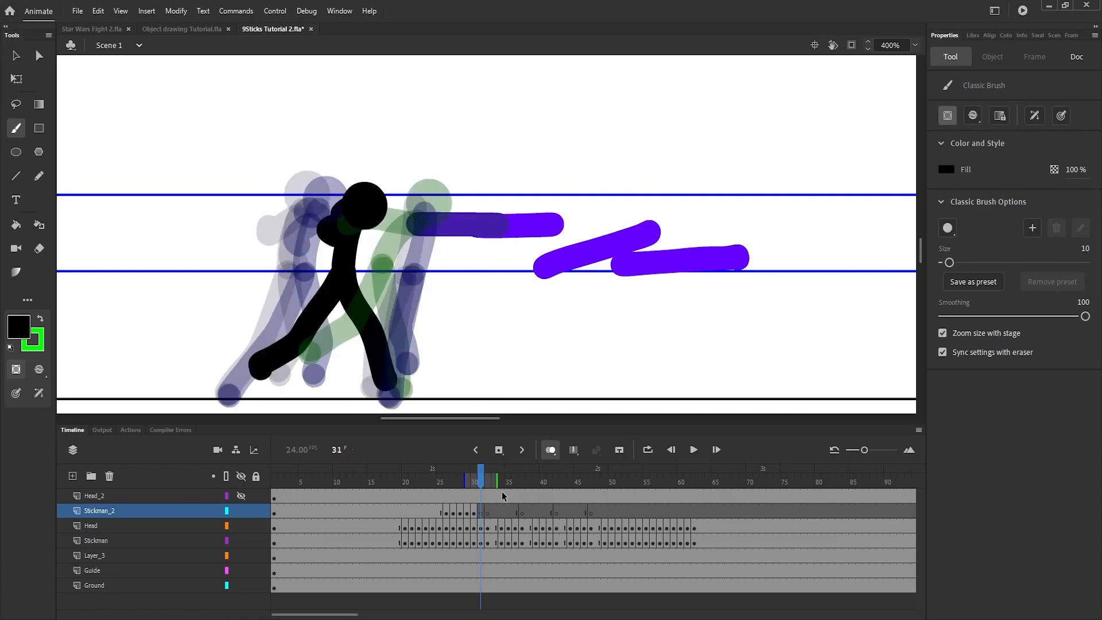
pyautogui.moveTo(458, 480); pyautogui.dragTo(487, 527)
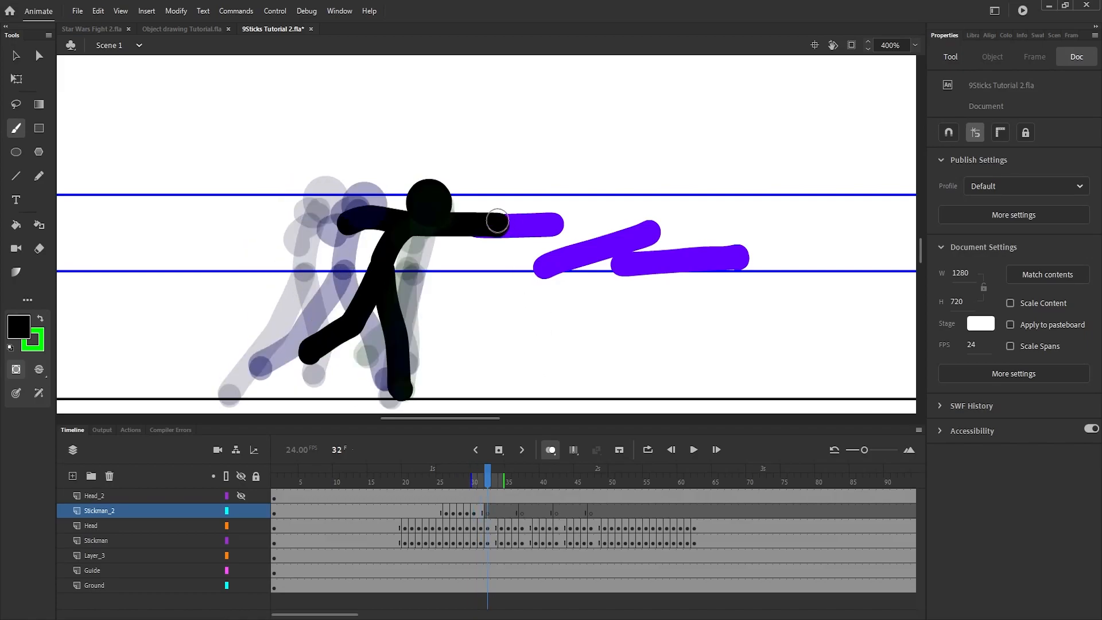
pyautogui.moveTo(503, 211); pyautogui.dragTo(482, 285)
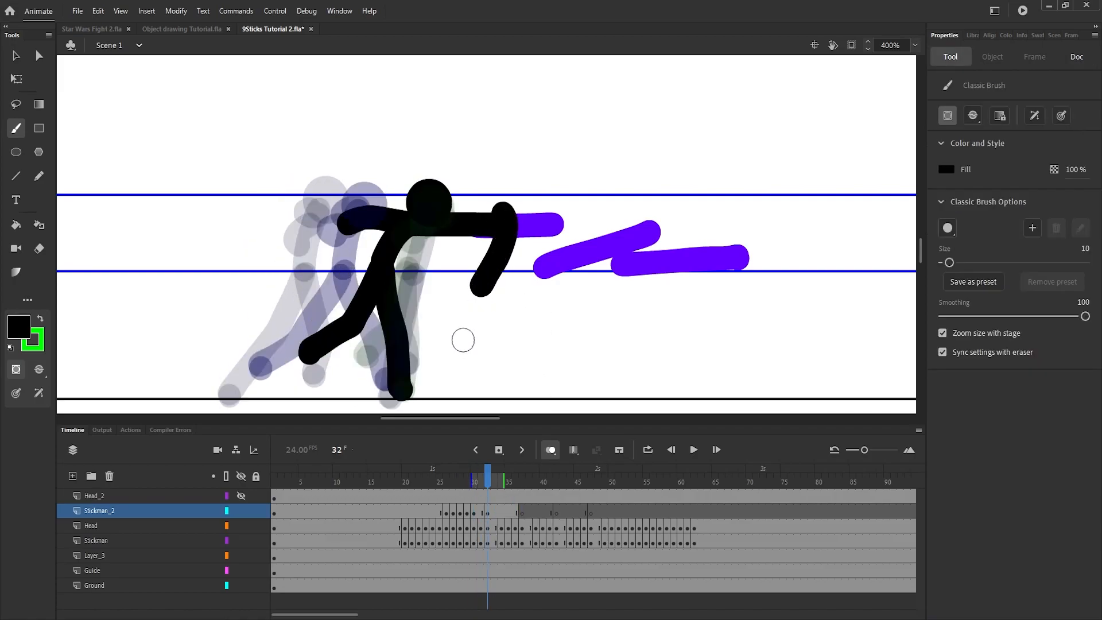
# Replace the lifted leg at frame 30 with a bent leg pointing toward the first stickman
pyautogui.click(456, 484)
pyautogui.moveTo(456, 483); pyautogui.dragTo(474, 511)
pyautogui.press('v')
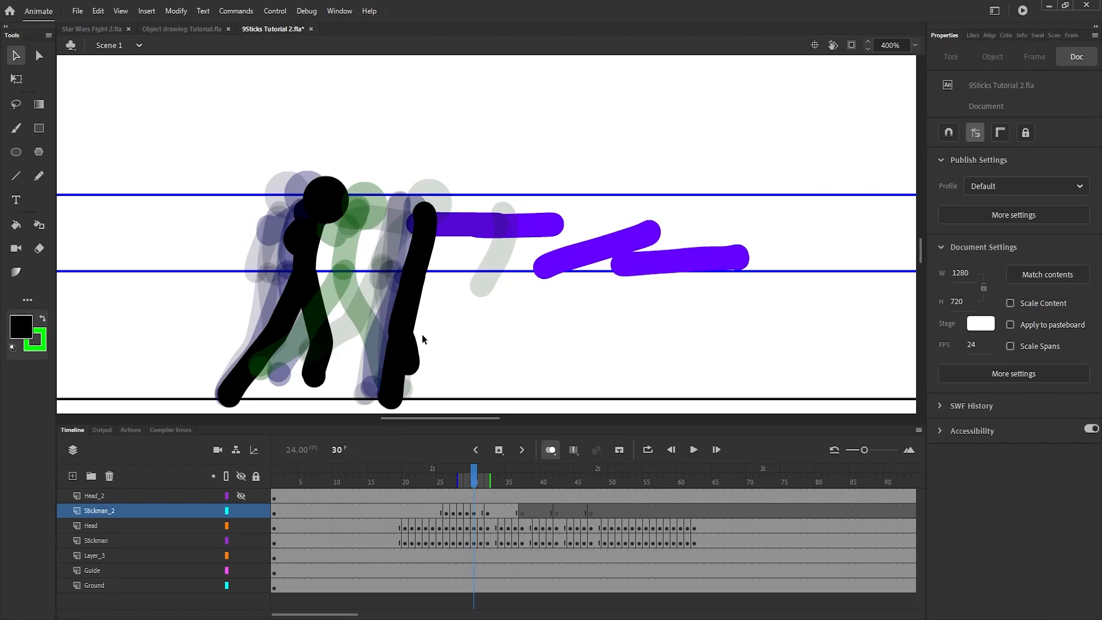
pyautogui.press('b')
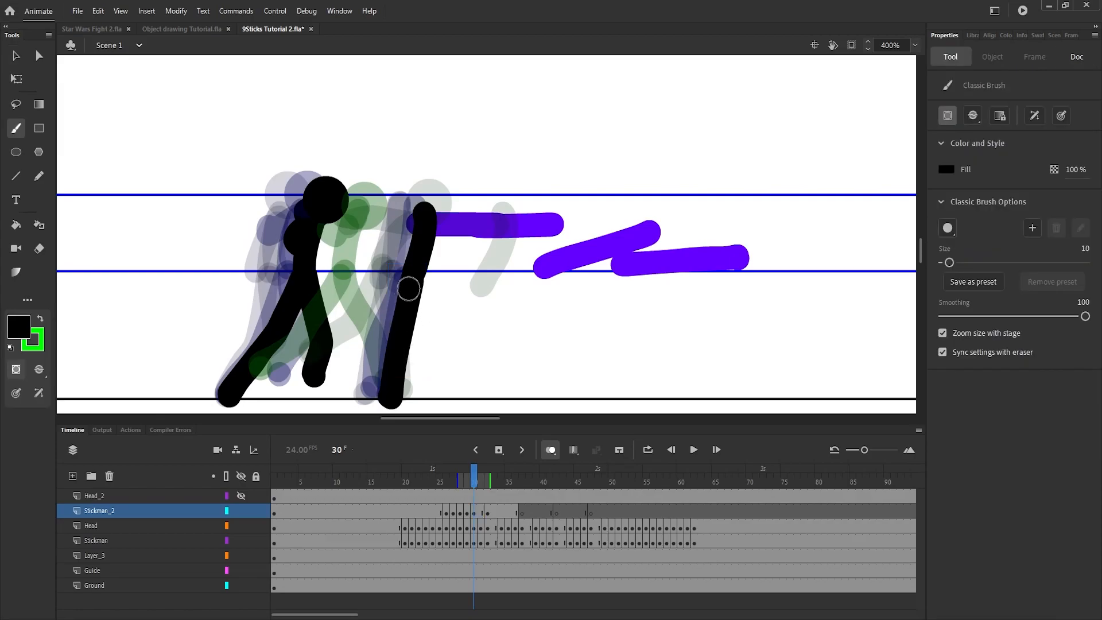
pyautogui.moveTo(407, 284)
pyautogui.mouseDown()
pyautogui.moveTo(367, 352)
pyautogui.moveTo(371, 374)
pyautogui.moveTo(369, 343)
pyautogui.moveTo(372, 380)
pyautogui.mouseUp()
# Paint the long planted leg at frame 32 from the second stickman's hip down to the first stickman's front foot
pyautogui.moveTo(477, 476); pyautogui.dragTo(487, 487)
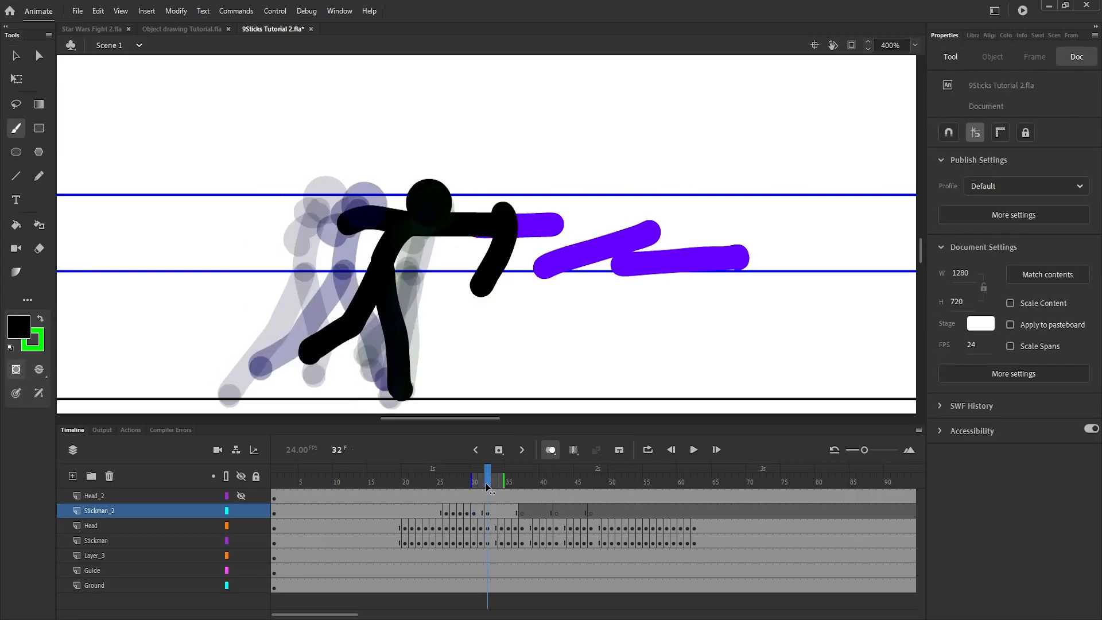
pyautogui.press('v')
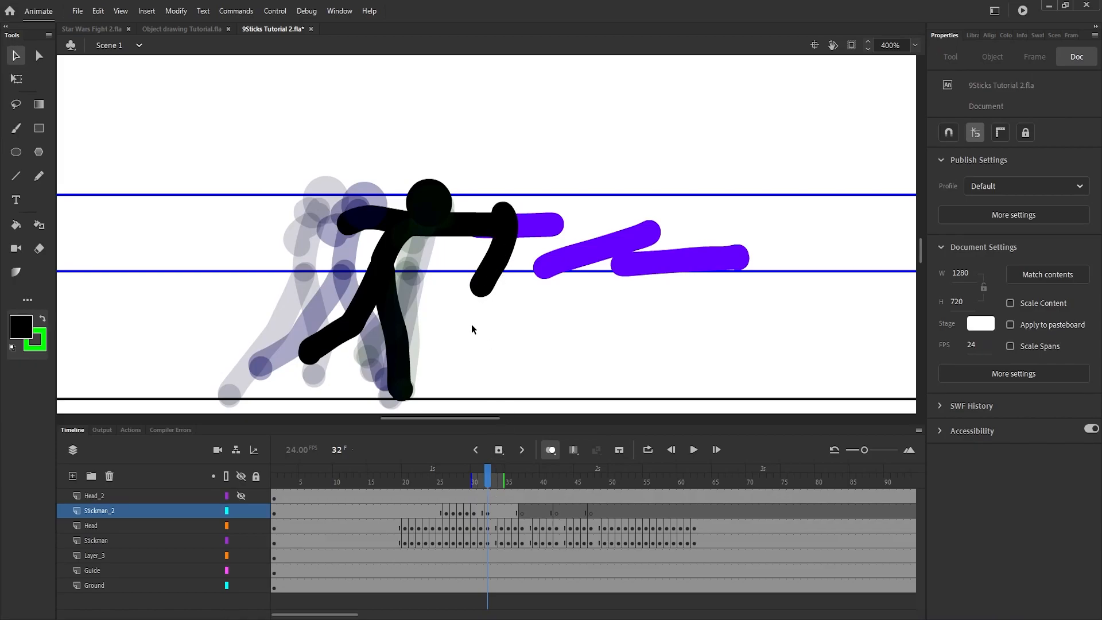
pyautogui.press('b')
pyautogui.click(481, 510)
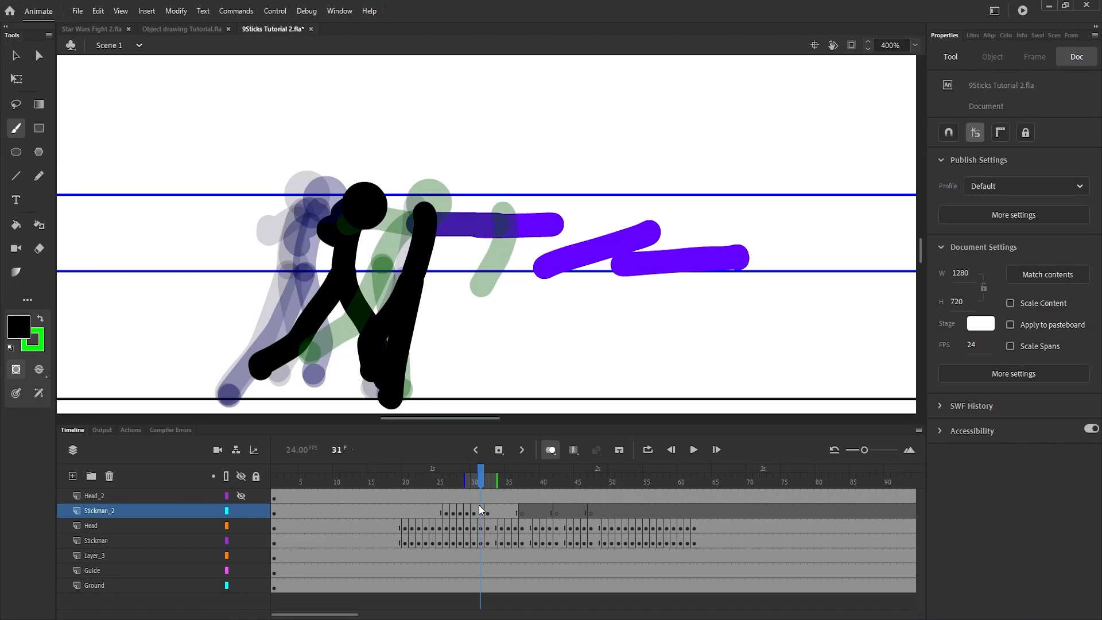
pyautogui.press('.')
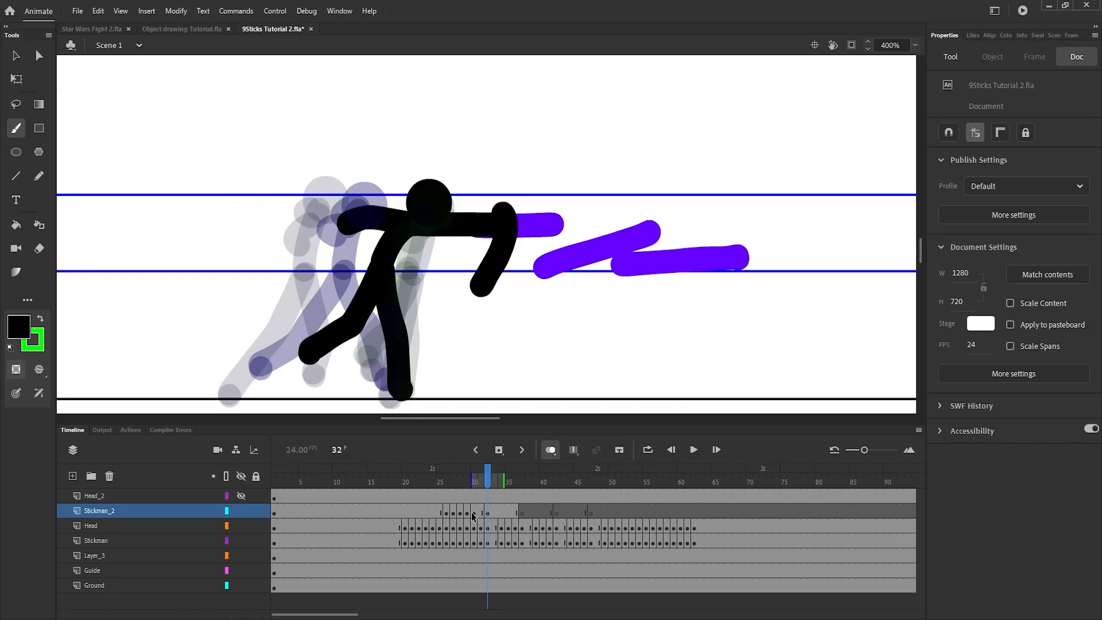
pyautogui.moveTo(479, 290); pyautogui.dragTo(403, 391)
pyautogui.hotkey('ctrl', 'z')
pyautogui.moveTo(479, 287)
pyautogui.mouseDown()
pyautogui.moveTo(393, 381)
pyautogui.moveTo(402, 390)
pyautogui.mouseUp()
pyautogui.hotkey('ctrl', 'z')
pyautogui.moveTo(480, 287); pyautogui.dragTo(399, 387)
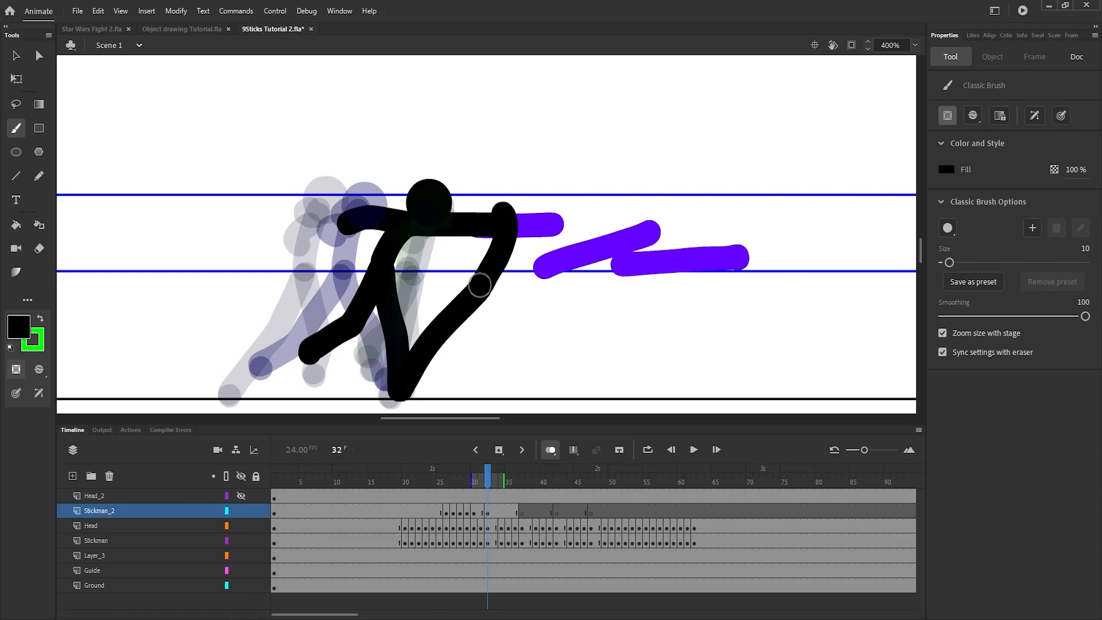
# Delete the bent leg at frame 30 and repaint it behind the planted leg, facing away from the first stickman
pyautogui.moveTo(488, 474); pyautogui.dragTo(471, 477)
pyautogui.press('v')
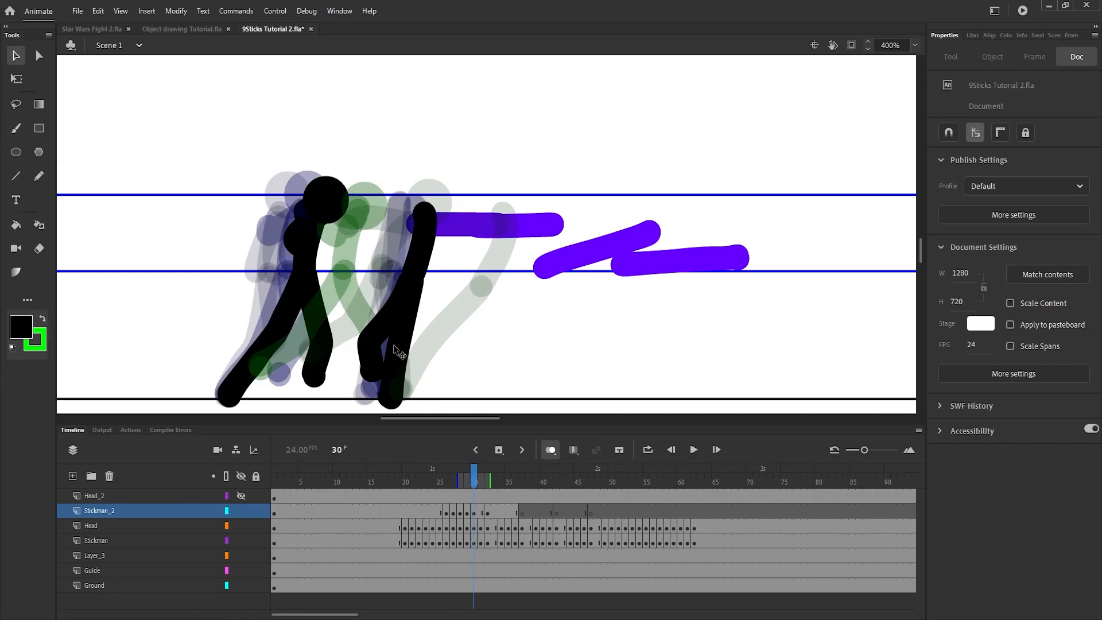
pyautogui.click(370, 366)
pyautogui.press('Delete')
pyautogui.press('b')
pyautogui.moveTo(411, 281); pyautogui.dragTo(416, 367)
# Compare the poses at frames 29 and 30, and paint the second stickman's raised rear leg at frame 32
pyautogui.moveTo(480, 477)
pyautogui.mouseDown()
pyautogui.moveTo(453, 481)
pyautogui.moveTo(475, 481)
pyautogui.mouseUp()
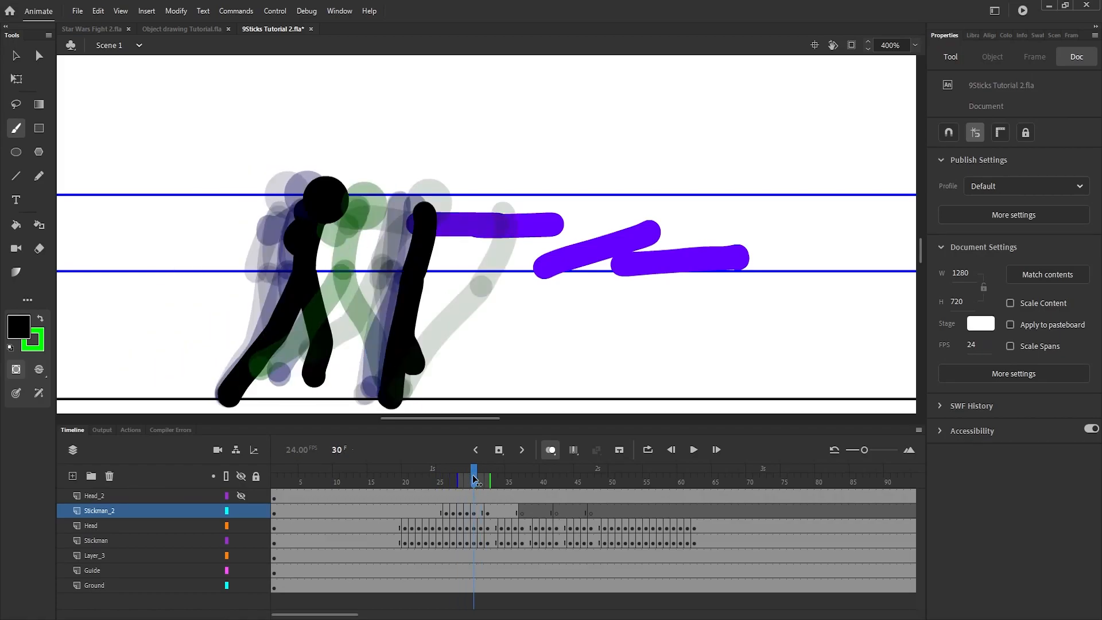
pyautogui.click(476, 508)
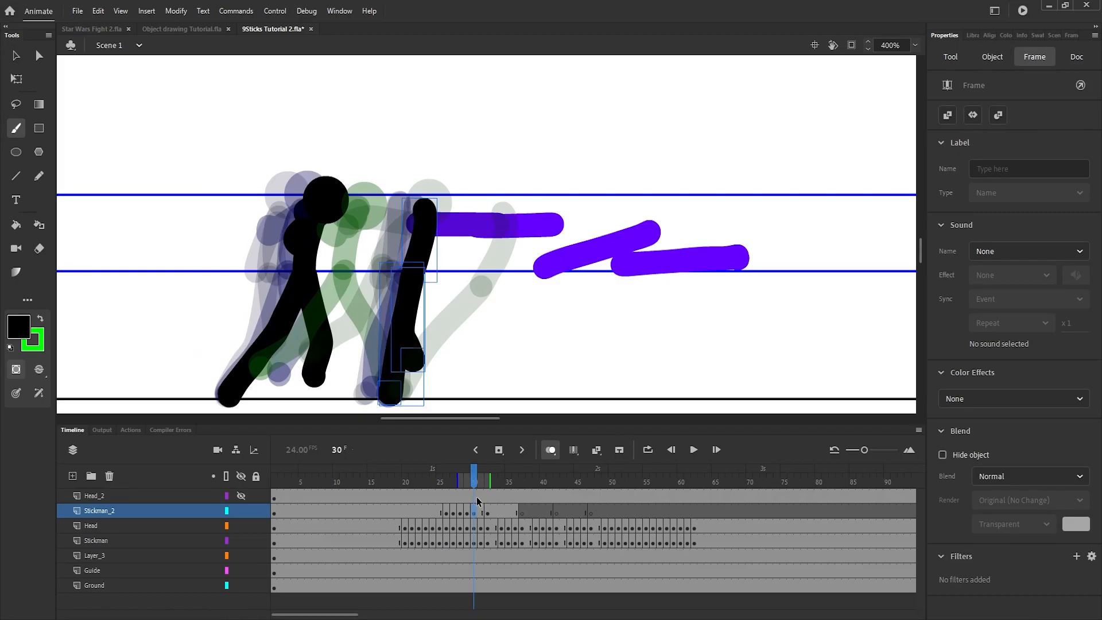
pyautogui.click(467, 473)
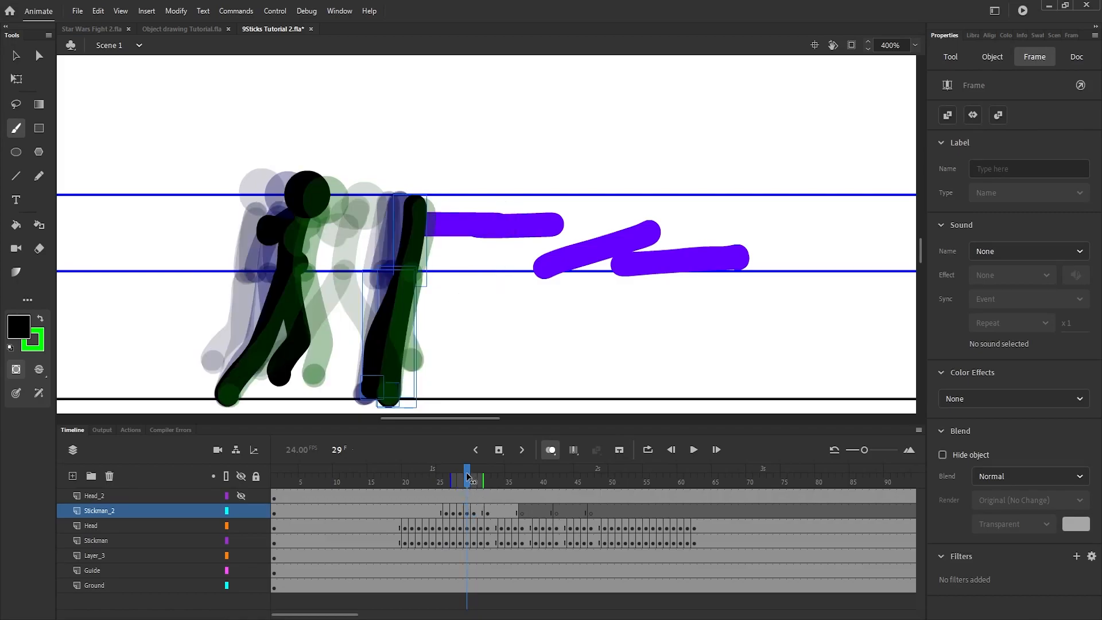
pyautogui.moveTo(467, 474); pyautogui.dragTo(489, 483)
pyautogui.moveTo(488, 290)
pyautogui.mouseDown()
pyautogui.moveTo(473, 353)
pyautogui.moveTo(488, 382)
pyautogui.mouseUp()
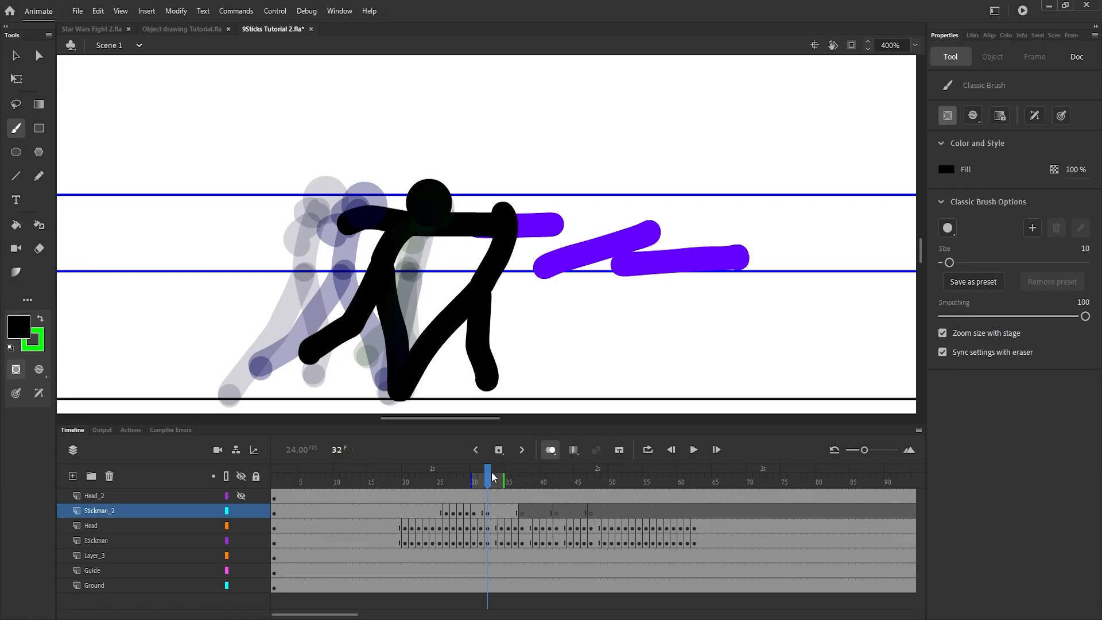
# Insert a blank keyframe on Stickman_2 at frame 34 and paint the body bent backward with both legs
pyautogui.moveTo(482, 475)
pyautogui.mouseDown()
pyautogui.moveTo(423, 479)
pyautogui.moveTo(460, 488)
pyautogui.moveTo(491, 555)
pyautogui.moveTo(507, 553)
pyautogui.moveTo(412, 549)
pyautogui.moveTo(499, 539)
pyautogui.mouseUp()
pyautogui.press('F7')
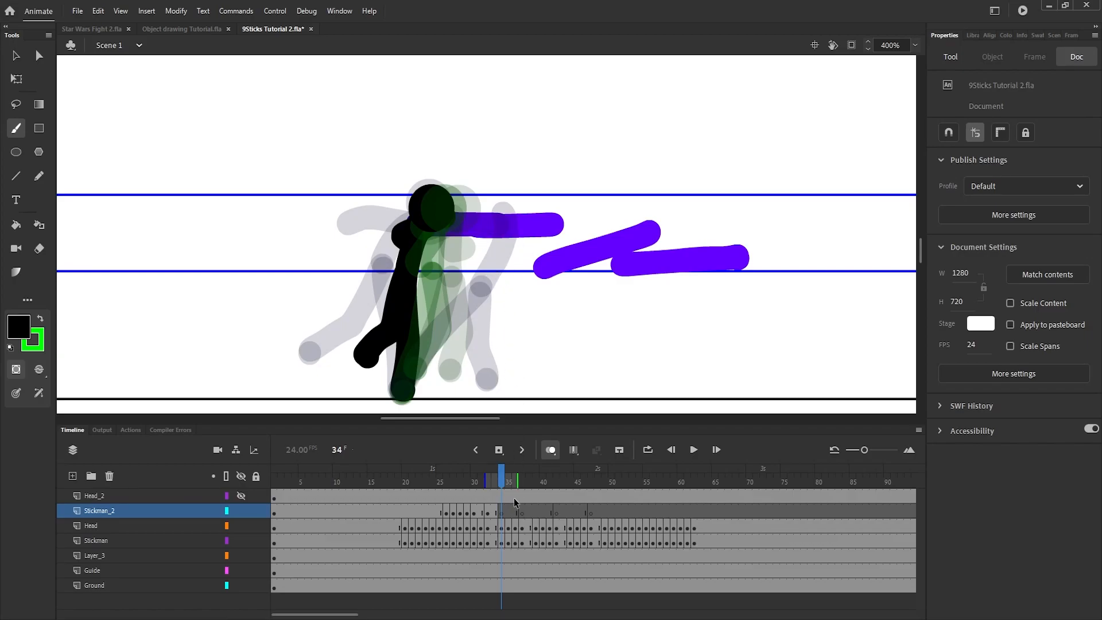
pyautogui.moveTo(501, 474); pyautogui.dragTo(501, 505)
pyautogui.moveTo(555, 240)
pyautogui.mouseDown()
pyautogui.moveTo(517, 265)
pyautogui.moveTo(510, 314)
pyautogui.moveTo(499, 292)
pyautogui.moveTo(512, 373)
pyautogui.mouseUp()
pyautogui.hotkey('ctrl', 'z')
pyautogui.moveTo(499, 287); pyautogui.dragTo(514, 388)
pyautogui.moveTo(494, 285); pyautogui.dragTo(437, 361)
# Insert blank keyframes at frames 35 and 36 and paint the second stickman's body dropping lower and farther back in each
pyautogui.press('F7')
pyautogui.moveTo(597, 271)
pyautogui.mouseDown()
pyautogui.moveTo(550, 284)
pyautogui.moveTo(552, 313)
pyautogui.moveTo(544, 299)
pyautogui.moveTo(516, 393)
pyautogui.mouseUp()
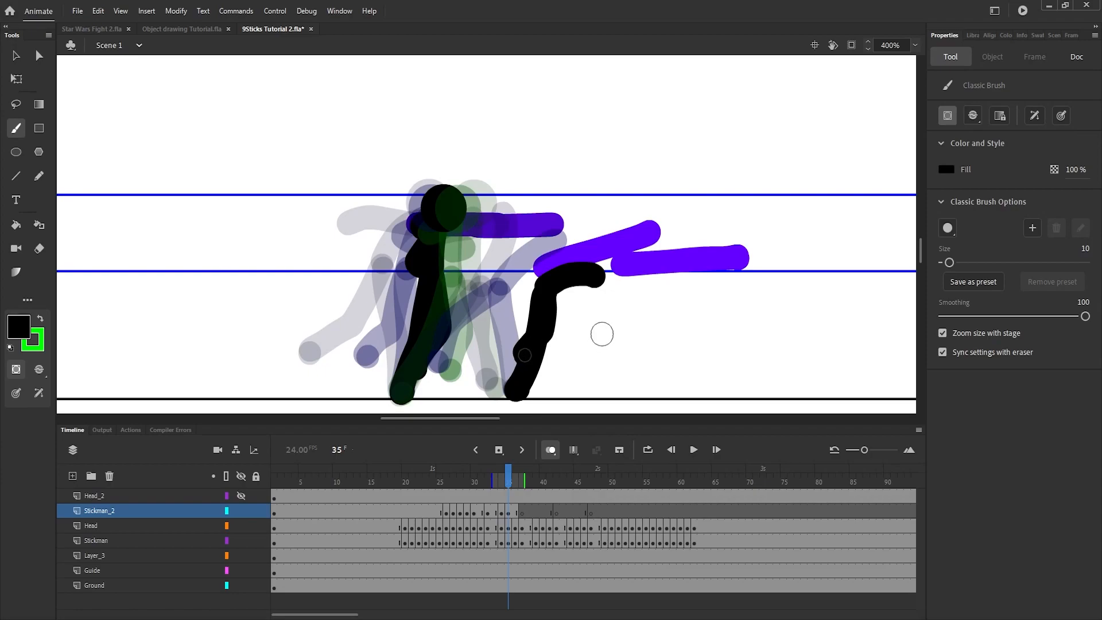
pyautogui.press('F7')
pyautogui.moveTo(616, 294); pyautogui.dragTo(565, 299)
pyautogui.moveTo(565, 301)
pyautogui.mouseDown()
pyautogui.moveTo(516, 395)
pyautogui.moveTo(574, 344)
pyautogui.moveTo(570, 377)
pyautogui.mouseUp()
pyautogui.hotkey('ctrl', 'z')
pyautogui.press('.')
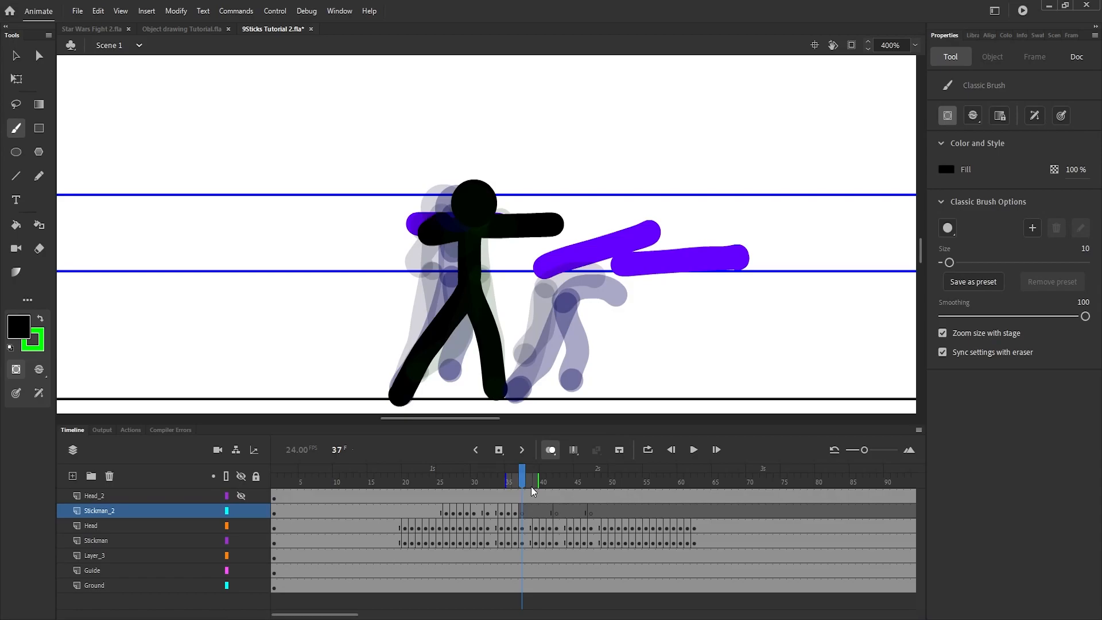
pyautogui.moveTo(524, 477); pyautogui.dragTo(449, 494)
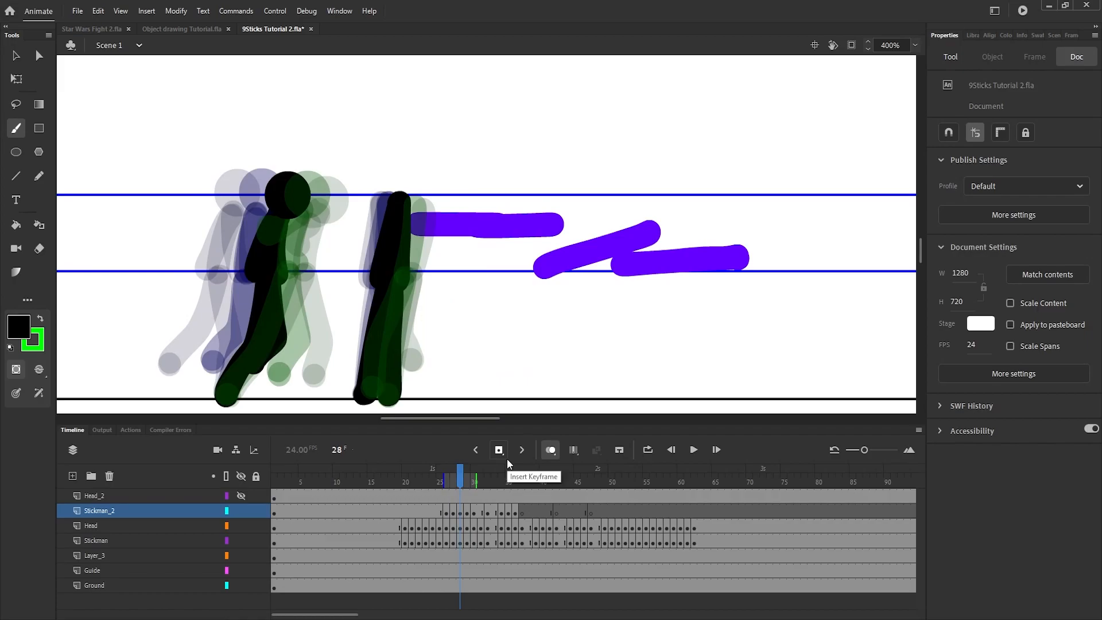
# Play back the animation, and clear the second stickman's drawings at frames 36 and 35 on Stickman_2
pyautogui.press('Return')
pyautogui.moveTo(503, 476); pyautogui.dragTo(521, 505)
pyautogui.click(516, 513)
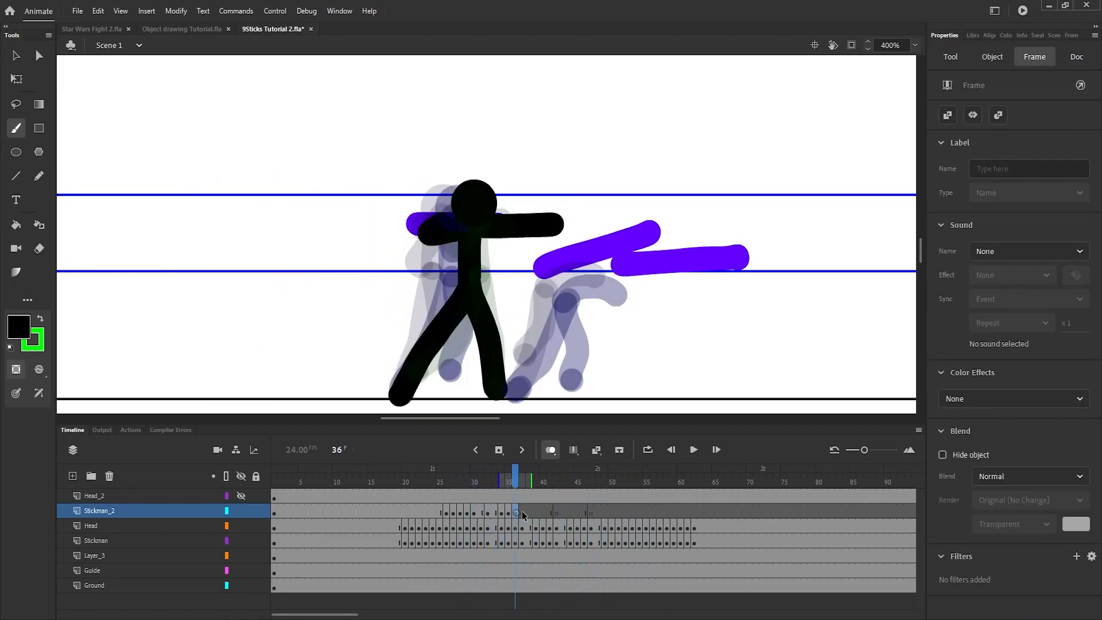
pyautogui.press('Delete')
pyautogui.click(509, 513)
pyautogui.press('Delete')
# Step back and forth through the frames up to frame 34 to compare the second stickman's poses
pyautogui.press(',')
pyautogui.press(',')
pyautogui.press(',')
pyautogui.press(',')
pyautogui.press('.')
pyautogui.press('.')
pyautogui.press('.')
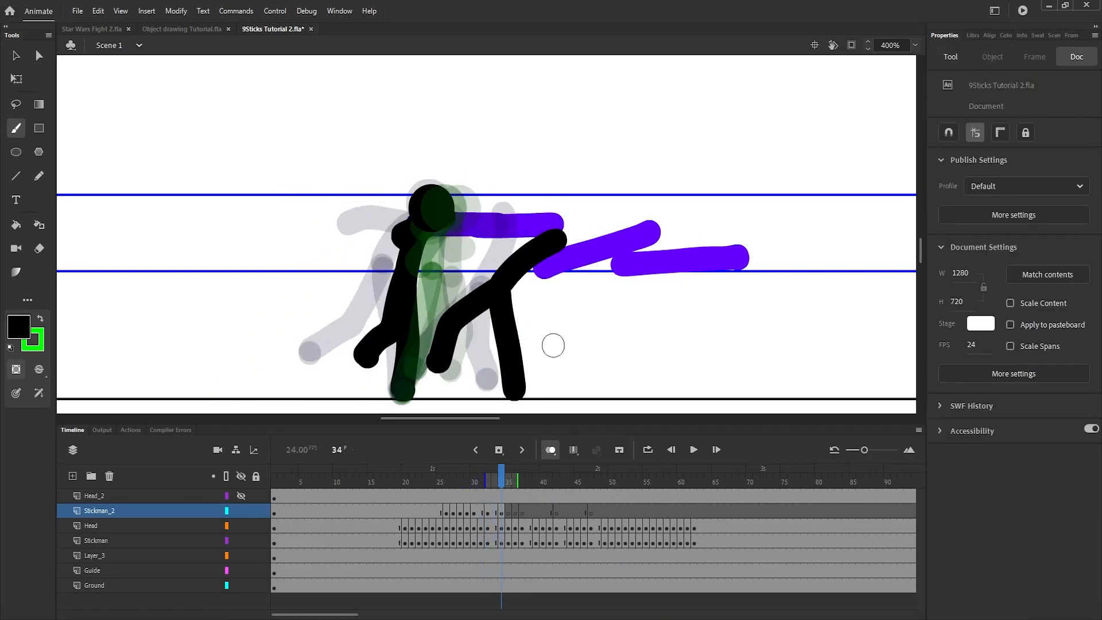
# Repaint the second stickman at frame 35 with the torso bent away from the punch, one leg planted and the other bent
pyautogui.press('.')
pyautogui.hotkey('shift', 'F5')
pyautogui.press('.')
pyautogui.moveTo(576, 275)
pyautogui.mouseDown()
pyautogui.moveTo(510, 278)
pyautogui.moveTo(513, 393)
pyautogui.mouseUp()
pyautogui.hotkey('ctrl', 'z')
pyautogui.hotkey('ctrl', 'z')
pyautogui.hotkey('ctrl', 'z')
pyautogui.moveTo(508, 279); pyautogui.dragTo(513, 396)
pyautogui.moveTo(513, 285)
pyautogui.mouseDown()
pyautogui.moveTo(466, 339)
pyautogui.moveTo(472, 379)
pyautogui.moveTo(483, 371)
pyautogui.mouseUp()
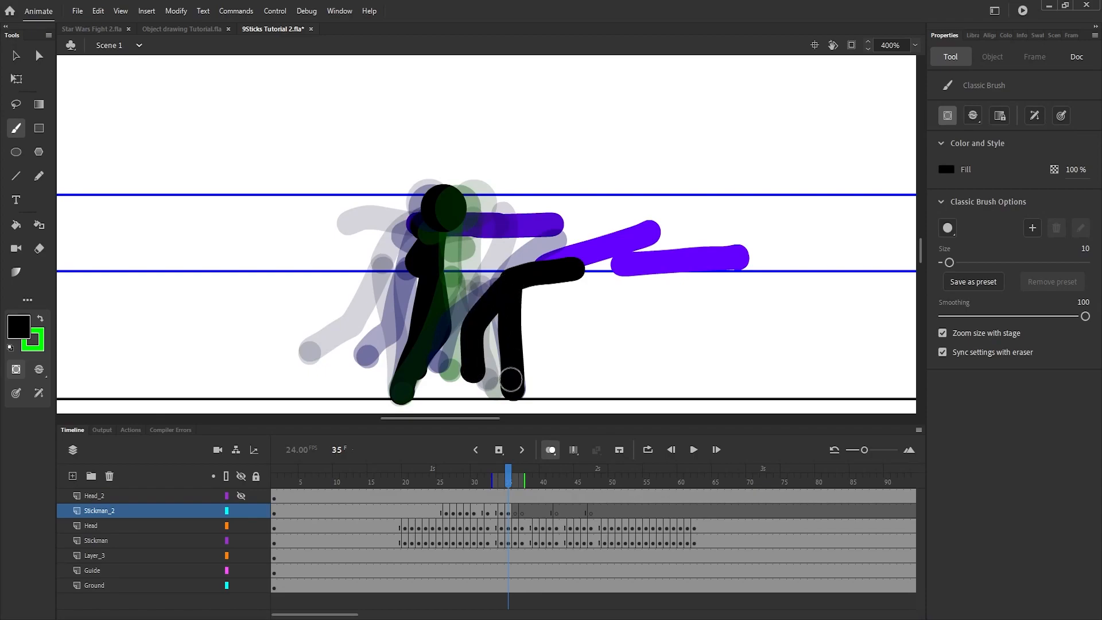
# Repaint the second stickman at frame 36 with the torso straightening up and both legs close together
pyautogui.press('.')
pyautogui.moveTo(556, 223)
pyautogui.mouseDown()
pyautogui.moveTo(534, 260)
pyautogui.moveTo(514, 392)
pyautogui.mouseUp()
pyautogui.hotkey('ctrl', 'z')
pyautogui.moveTo(530, 282)
pyautogui.mouseDown()
pyautogui.moveTo(516, 394)
pyautogui.moveTo(525, 375)
pyautogui.mouseUp()
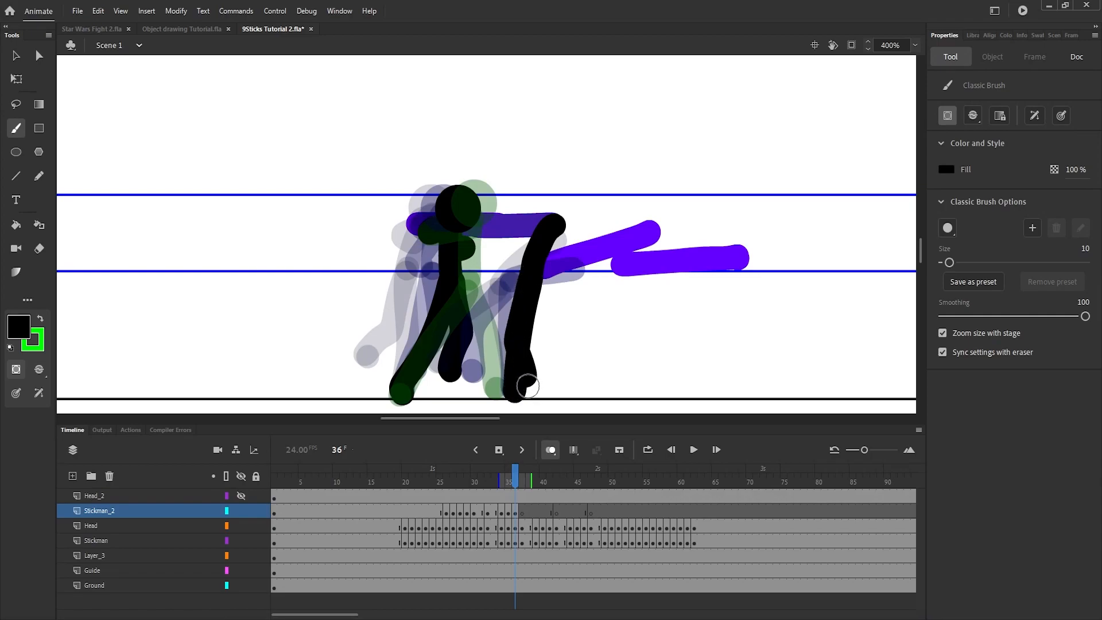
# Paint the second stickman at frame 37 with an upright curved torso, one planted leg and the other leg stepping back
pyautogui.press('.')
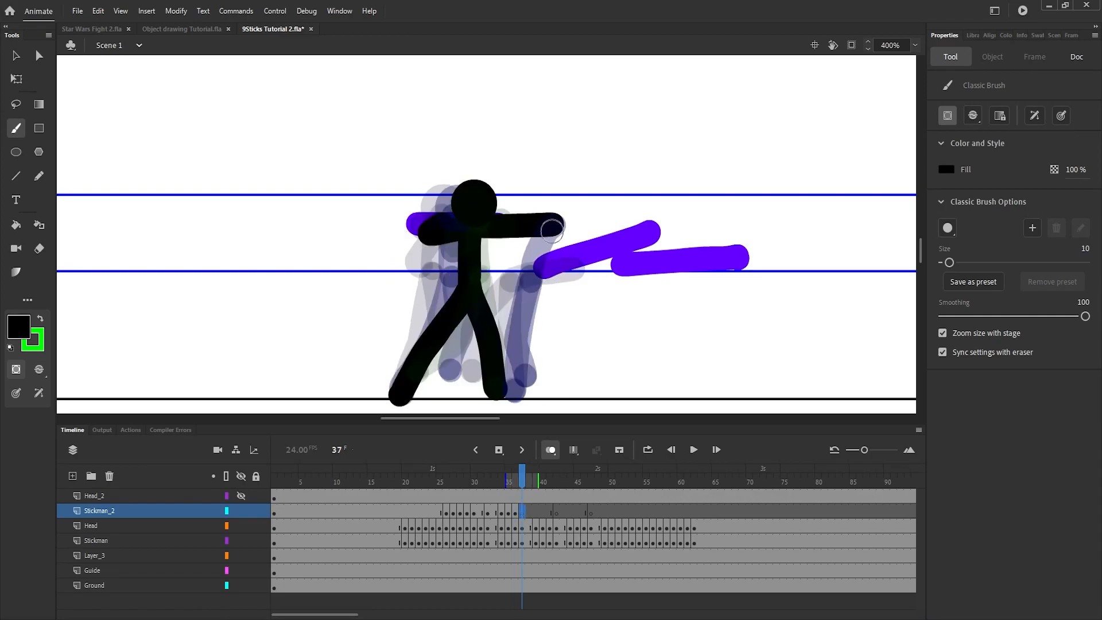
pyautogui.moveTo(548, 216)
pyautogui.mouseDown()
pyautogui.moveTo(540, 281)
pyautogui.moveTo(552, 252)
pyautogui.moveTo(515, 391)
pyautogui.mouseUp()
pyautogui.hotkey('ctrl', 'z')
pyautogui.hotkey('ctrl', 'z')
pyautogui.moveTo(542, 269); pyautogui.dragTo(547, 377)
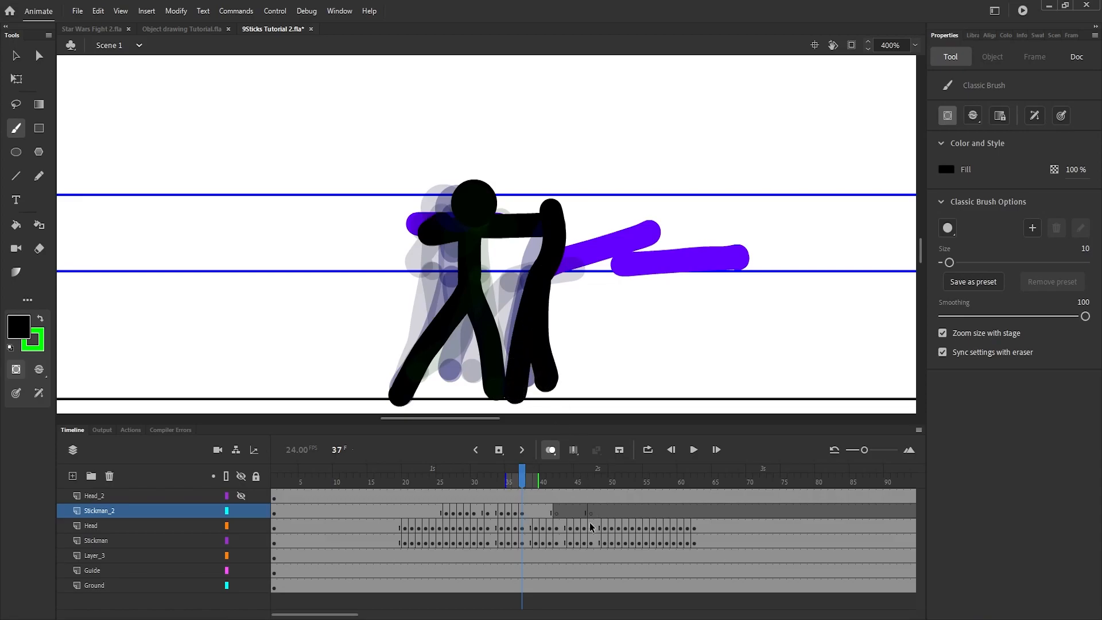
# Insert a blank keyframe on Stickman_2 at frame 39 and paint the body leaning away with both legs spread
pyautogui.moveTo(524, 475); pyautogui.dragTo(541, 510)
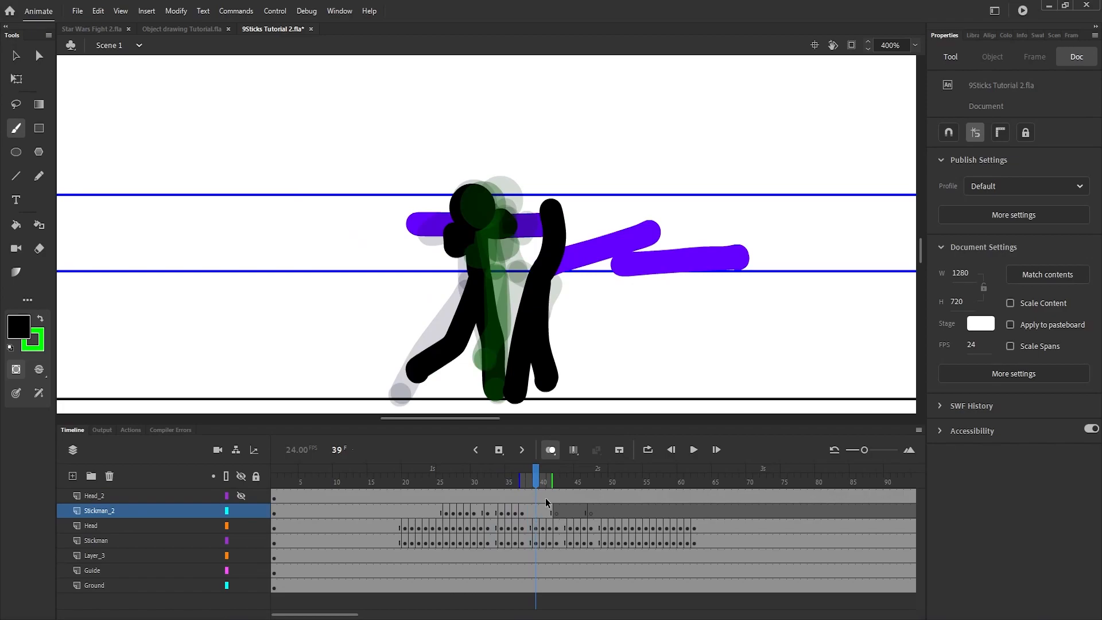
pyautogui.press('F7')
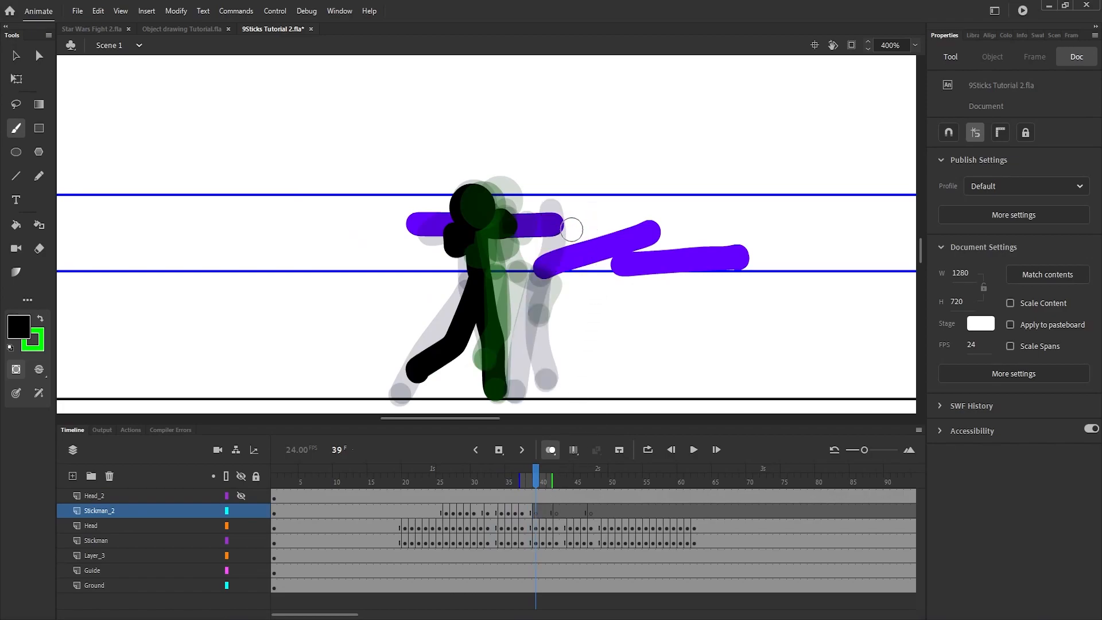
pyautogui.moveTo(584, 227); pyautogui.dragTo(551, 280)
pyautogui.hotkey('ctrl', 'z')
pyautogui.moveTo(597, 230)
pyautogui.mouseDown()
pyautogui.moveTo(550, 279)
pyautogui.moveTo(566, 394)
pyautogui.mouseUp()
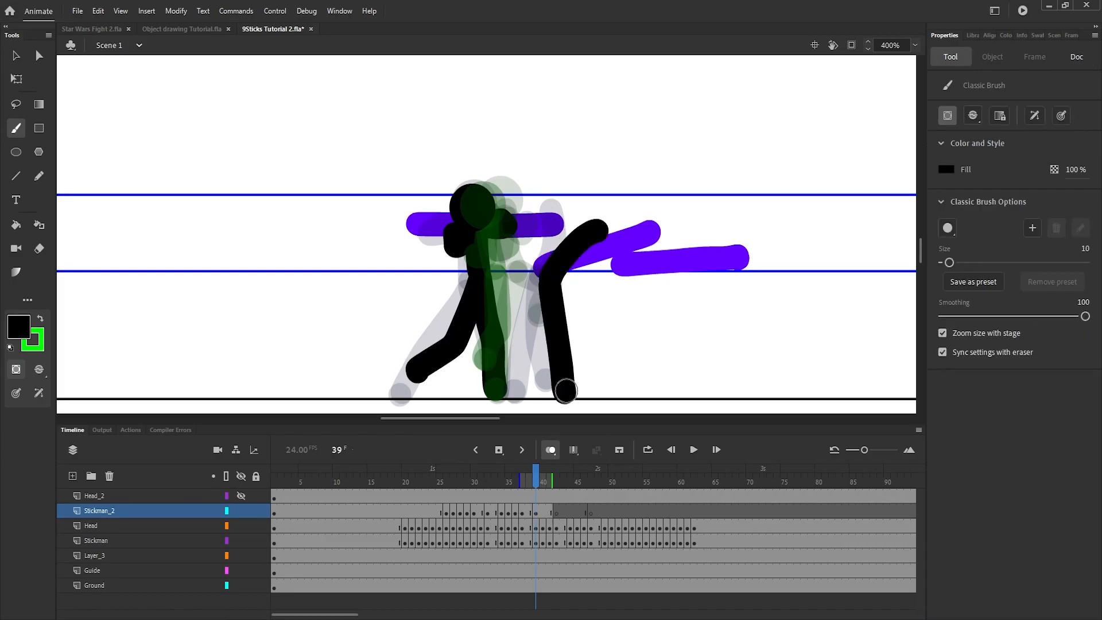
pyautogui.moveTo(551, 283); pyautogui.dragTo(517, 387)
pyautogui.hotkey('ctrl', 'z')
# Insert a blank keyframe at frame 40 and paint the second stickman leaning farther back, with the front leg lifting off the ground
pyautogui.press('F7')
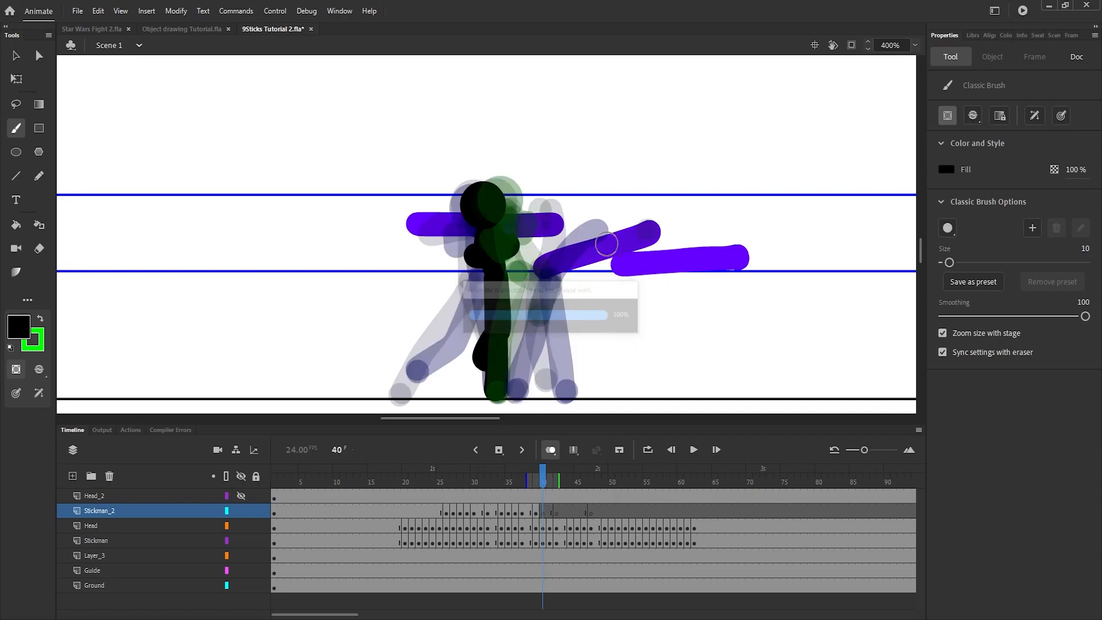
pyautogui.moveTo(620, 235); pyautogui.dragTo(576, 270)
pyautogui.hotkey('ctrl', 'z')
pyautogui.moveTo(621, 235)
pyautogui.mouseDown()
pyautogui.moveTo(566, 287)
pyautogui.moveTo(566, 394)
pyautogui.mouseUp()
pyautogui.moveTo(567, 276); pyautogui.dragTo(532, 370)
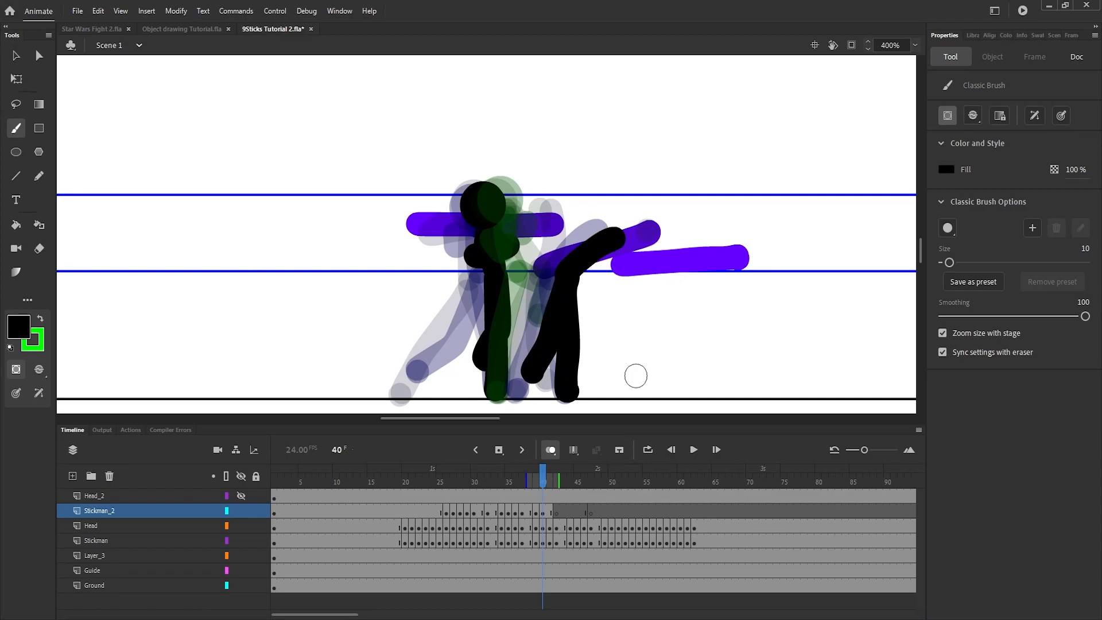
# Paint the second stickman at frame 41 with the torso rising, one leg planted and a bent leg tucked against it
pyautogui.press('.')
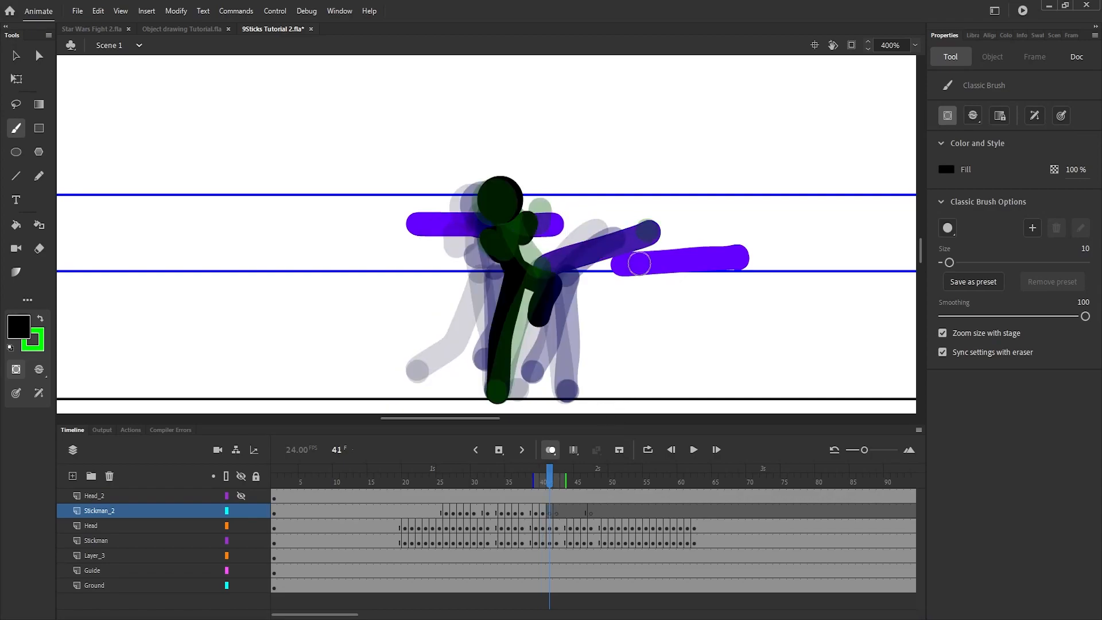
pyautogui.moveTo(618, 213); pyautogui.dragTo(565, 396)
pyautogui.hotkey('ctrl', 'z')
pyautogui.moveTo(597, 275); pyautogui.dragTo(567, 395)
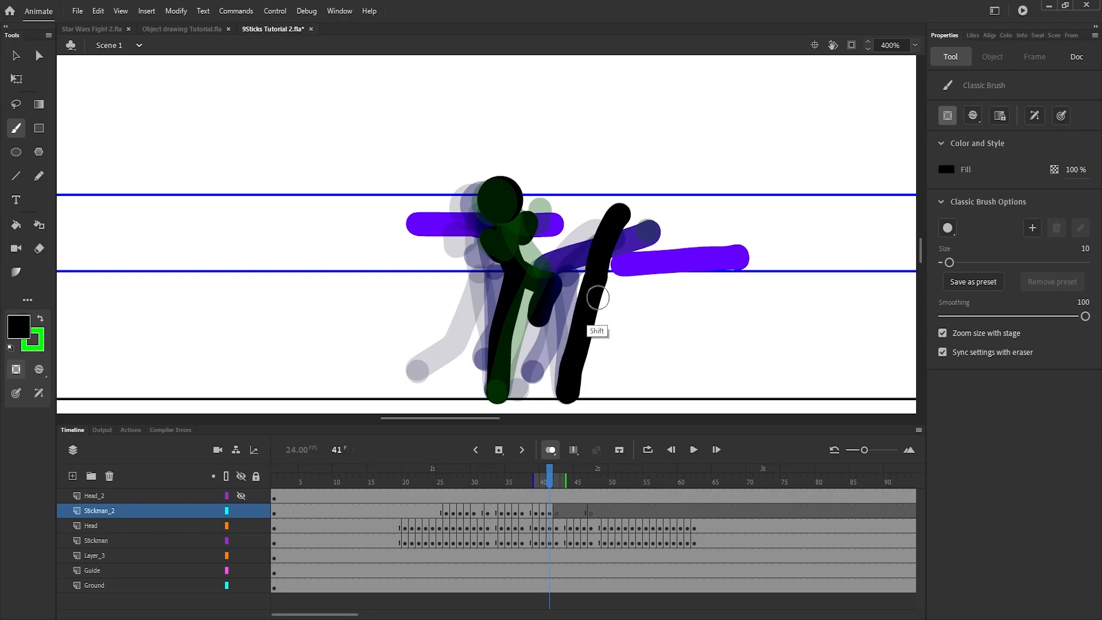
pyautogui.hotkey('ctrl', 'z')
pyautogui.moveTo(597, 274); pyautogui.dragTo(570, 388)
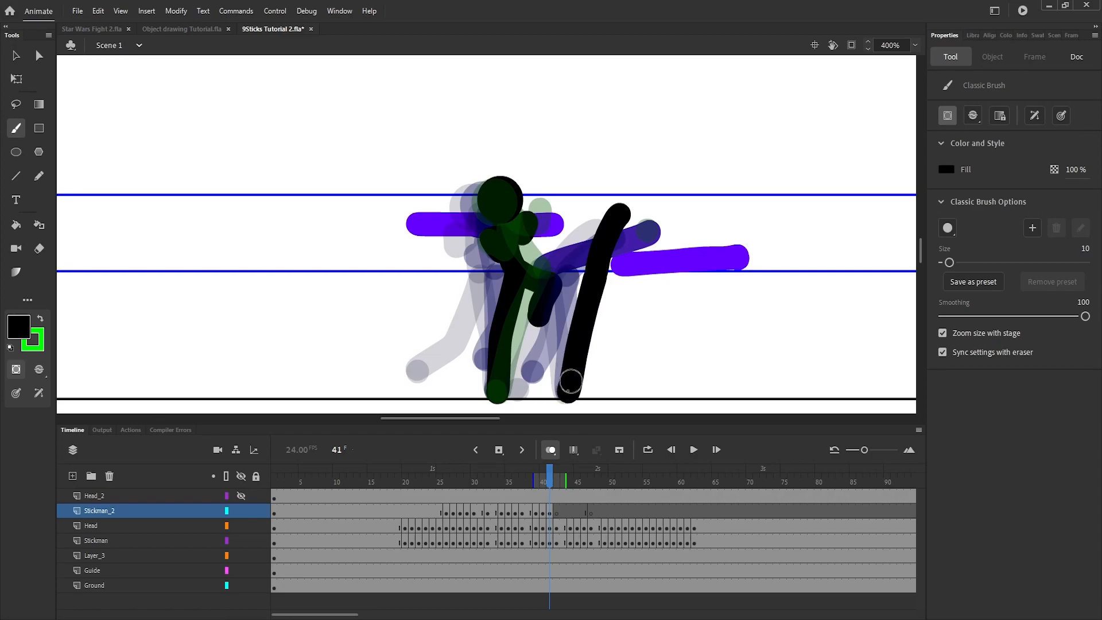
pyautogui.moveTo(593, 278); pyautogui.dragTo(570, 382)
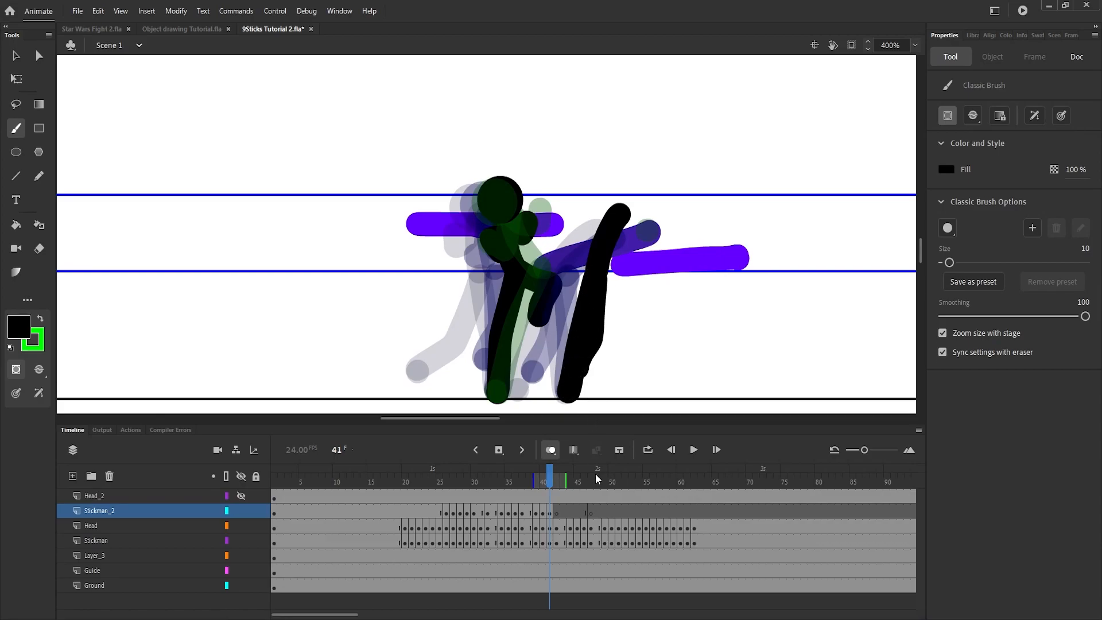
# Play the animation from before the first punch to review the second stickman's motion
pyautogui.moveTo(557, 485); pyautogui.dragTo(385, 548)
pyautogui.press('o')
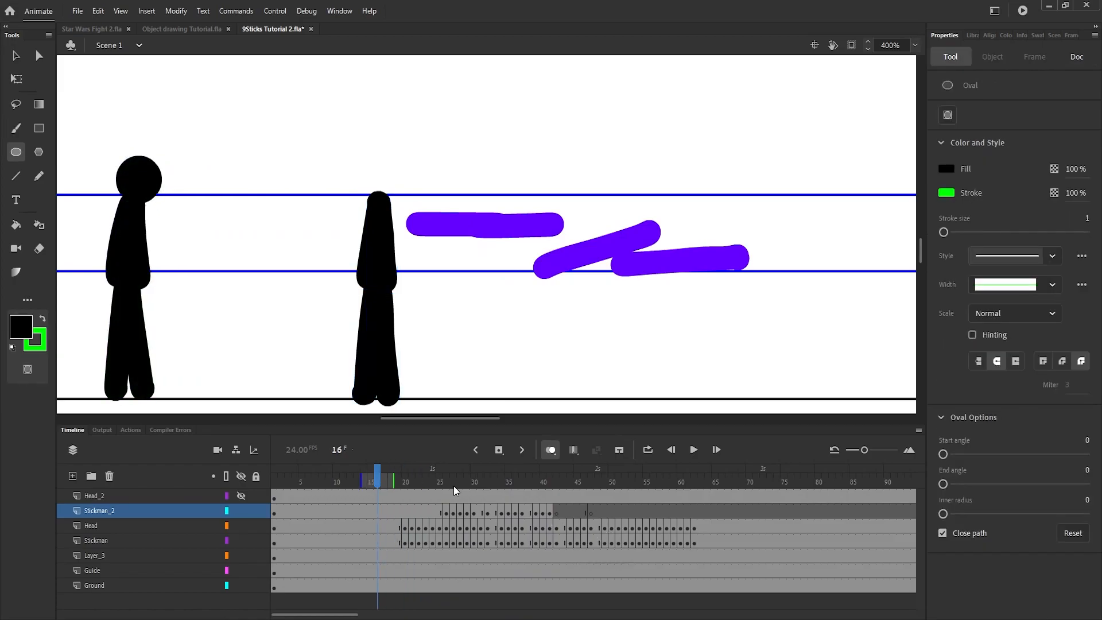
pyautogui.press('b')
pyautogui.click(413, 482)
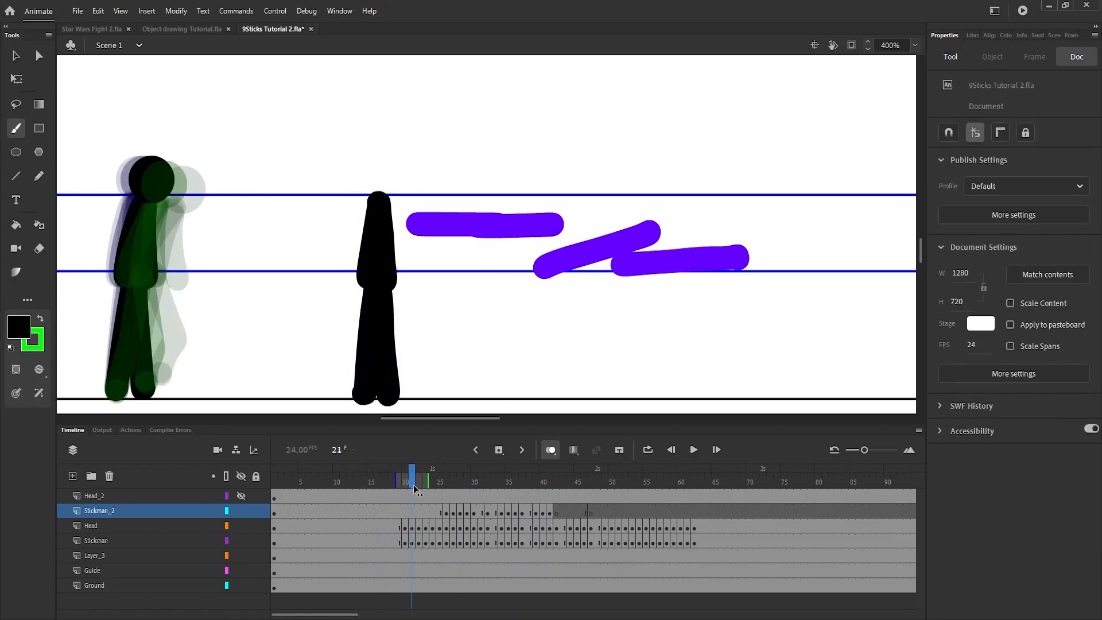
pyautogui.press('Return')
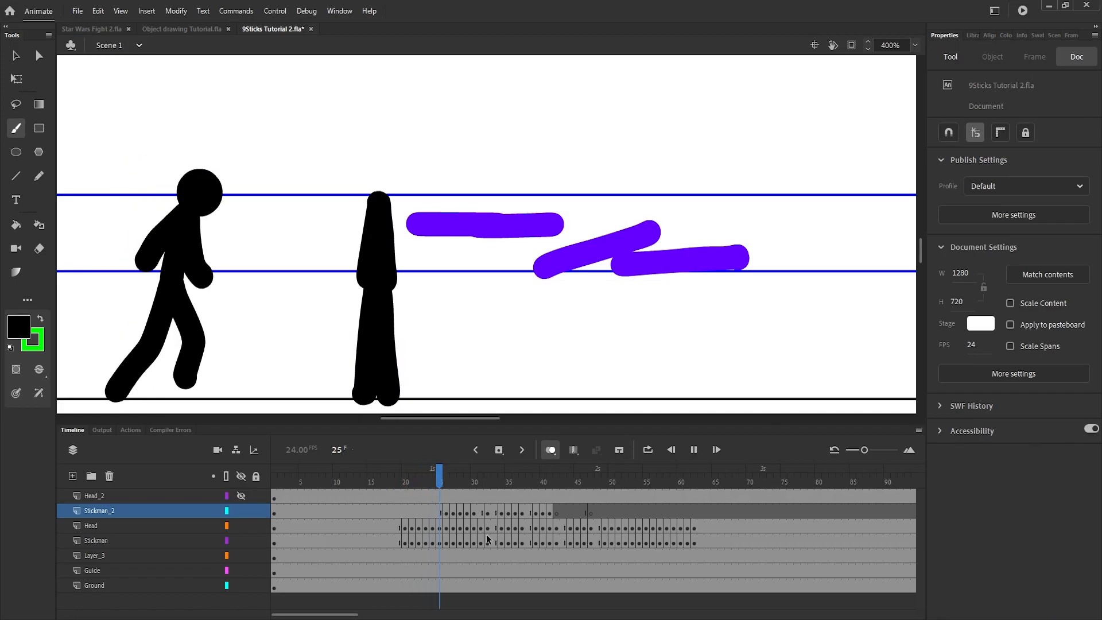
# Replace the second stickman's torso at frame 35 with a higher-angled one, and replay the motion
pyautogui.click(488, 482)
pyautogui.moveTo(488, 501); pyautogui.dragTo(509, 501)
pyautogui.press('v')
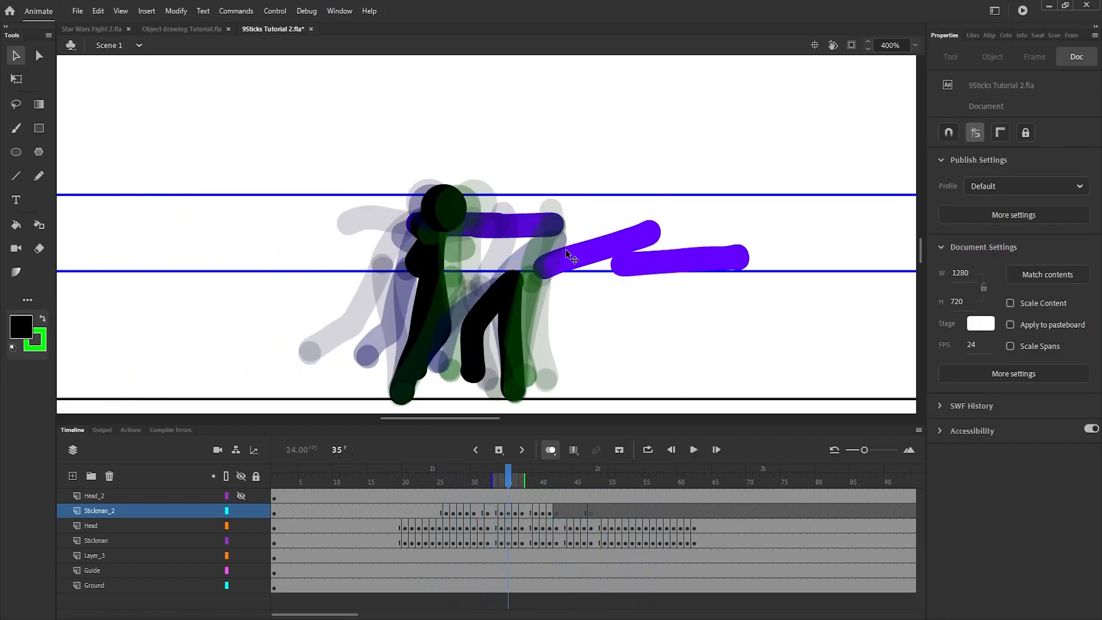
pyautogui.press('b')
pyautogui.press('Return')
pyautogui.moveTo(453, 485); pyautogui.dragTo(518, 514)
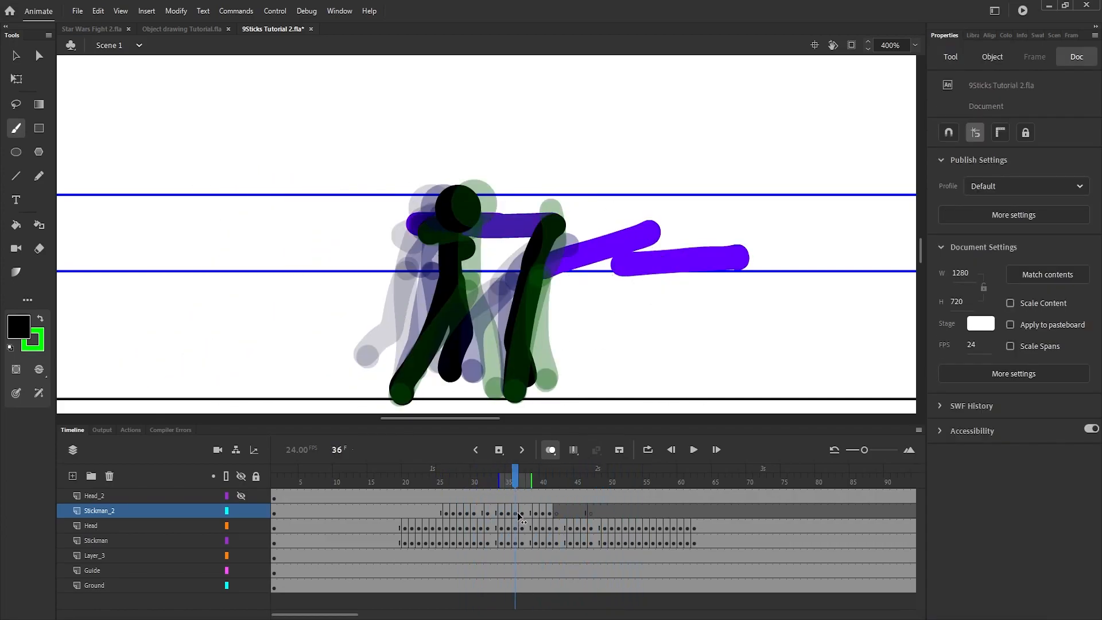
# Paint the second stickman at frame 42 hunched around the kicking foot, with the front leg planted and the rear leg raised
pyautogui.click(550, 512)
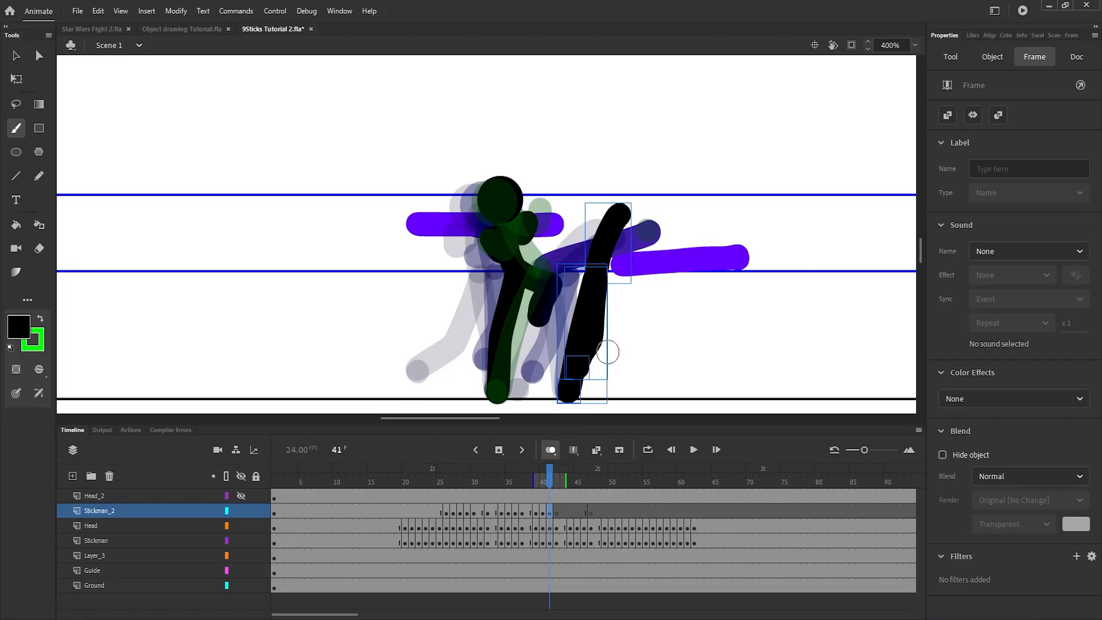
pyautogui.press('.')
pyautogui.moveTo(637, 212)
pyautogui.mouseDown()
pyautogui.moveTo(648, 270)
pyautogui.moveTo(568, 394)
pyautogui.mouseUp()
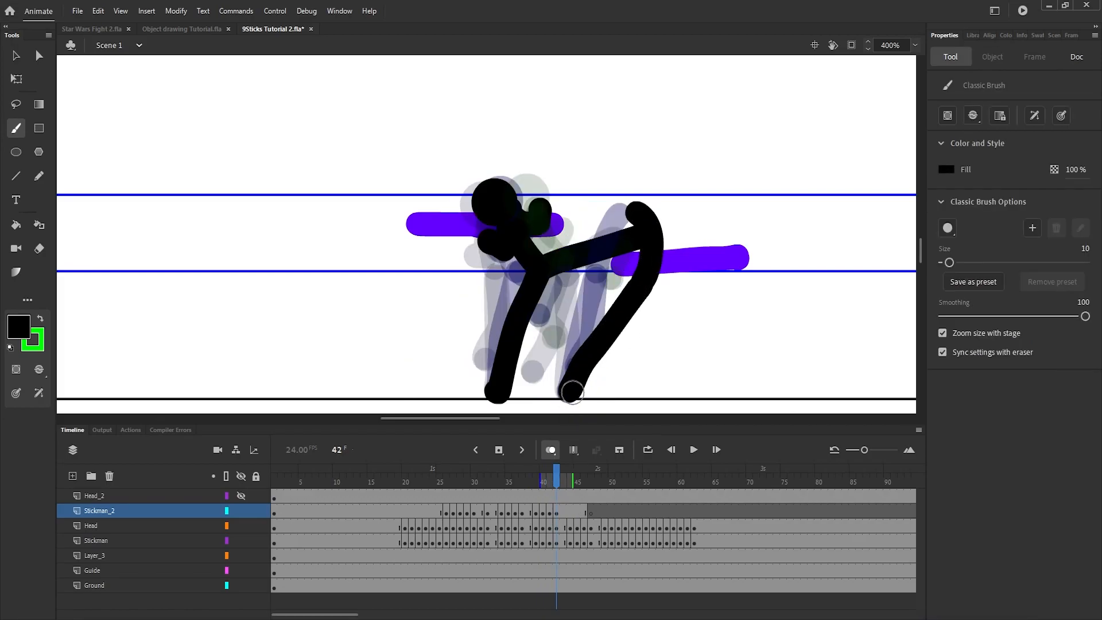
pyautogui.moveTo(638, 287); pyautogui.dragTo(641, 362)
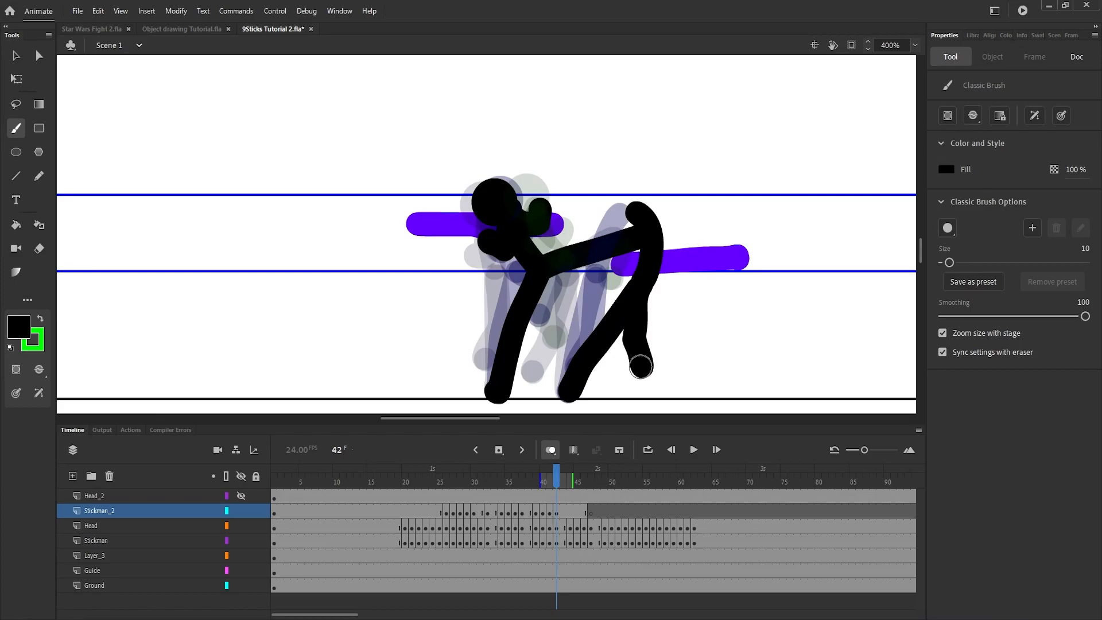
# Insert a blank keyframe at frame 44 and paint the second stickman's upright body knocked back with both legs spread off the ground
pyautogui.press('.')
pyautogui.press('.')
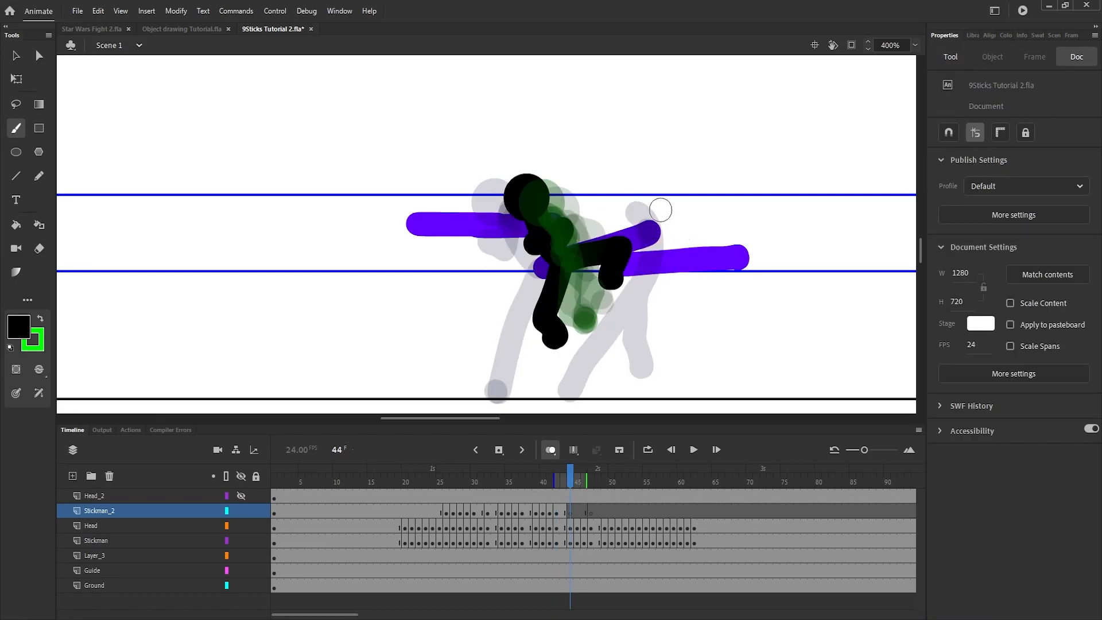
pyautogui.moveTo(657, 212); pyautogui.dragTo(658, 285)
pyautogui.hotkey('ctrl', 'z')
pyautogui.moveTo(656, 211); pyautogui.dragTo(679, 380)
pyautogui.hotkey('ctrl', 'z')
pyautogui.moveTo(658, 278); pyautogui.dragTo(678, 379)
pyautogui.hotkey('ctrl', 'z')
pyautogui.moveTo(658, 276); pyautogui.dragTo(678, 380)
pyautogui.moveTo(652, 281); pyautogui.dragTo(594, 372)
# Insert a blank keyframe at frame 45 and paint the second stickman farther back, landing on the rear leg with the front leg bent
pyautogui.press('.')
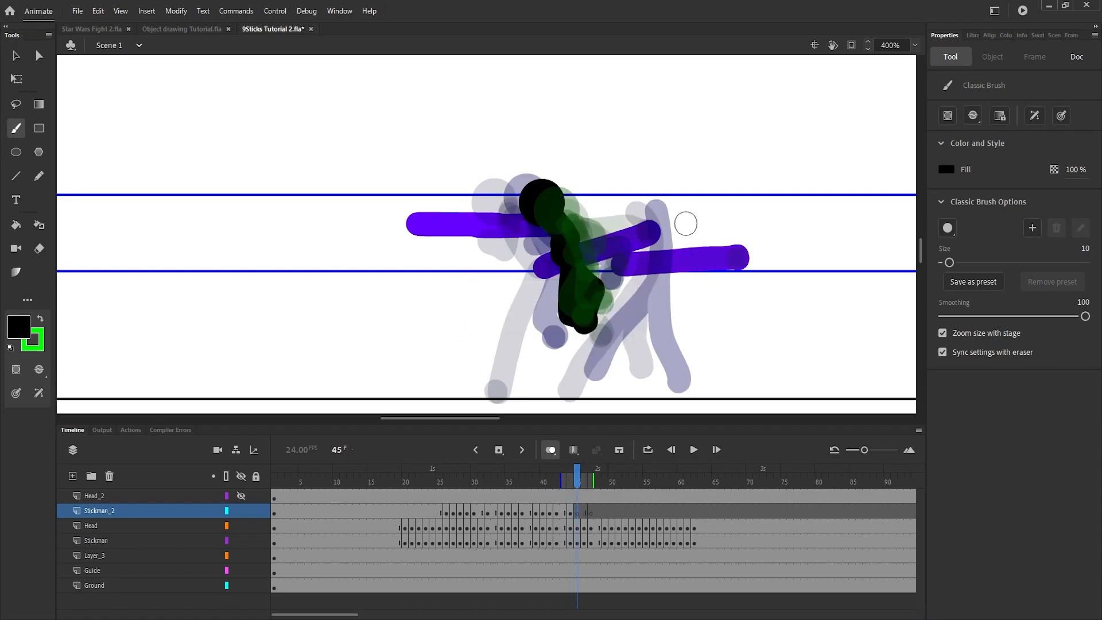
pyautogui.moveTo(691, 204)
pyautogui.mouseDown()
pyautogui.moveTo(677, 300)
pyautogui.moveTo(689, 381)
pyautogui.mouseUp()
pyautogui.hotkey('ctrl', 'z')
pyautogui.moveTo(678, 271); pyautogui.dragTo(695, 391)
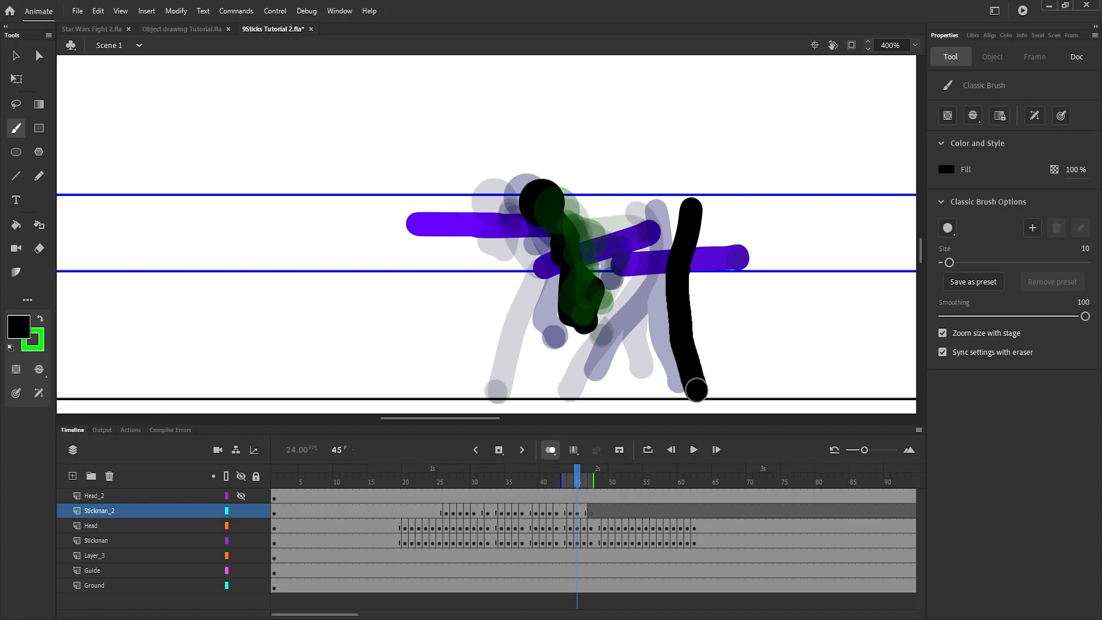
pyautogui.moveTo(676, 279); pyautogui.dragTo(627, 359)
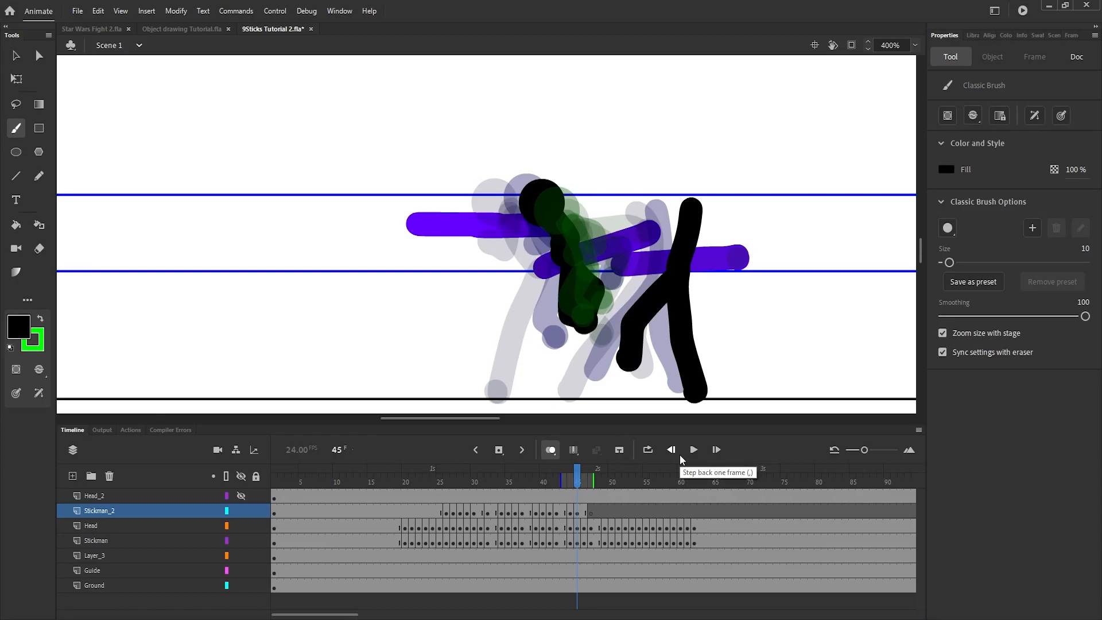
# Delete the second stickman's drawing at frame 44 and repaint the body slightly farther back with both legs spread
pyautogui.moveTo(604, 481); pyautogui.dragTo(578, 526)
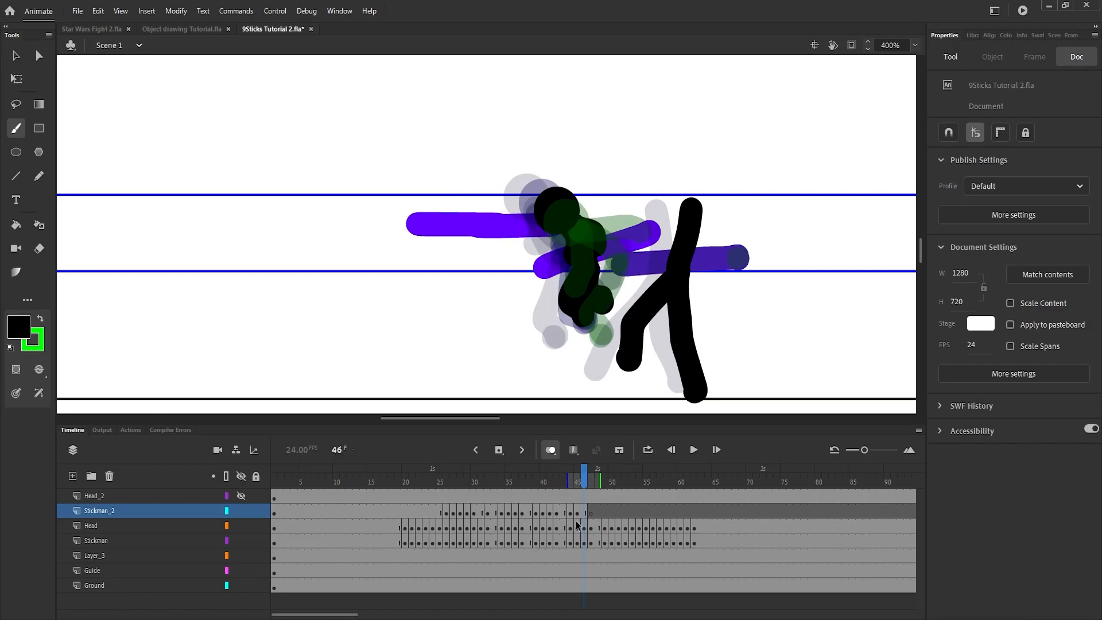
pyautogui.moveTo(578, 525); pyautogui.dragTo(570, 515)
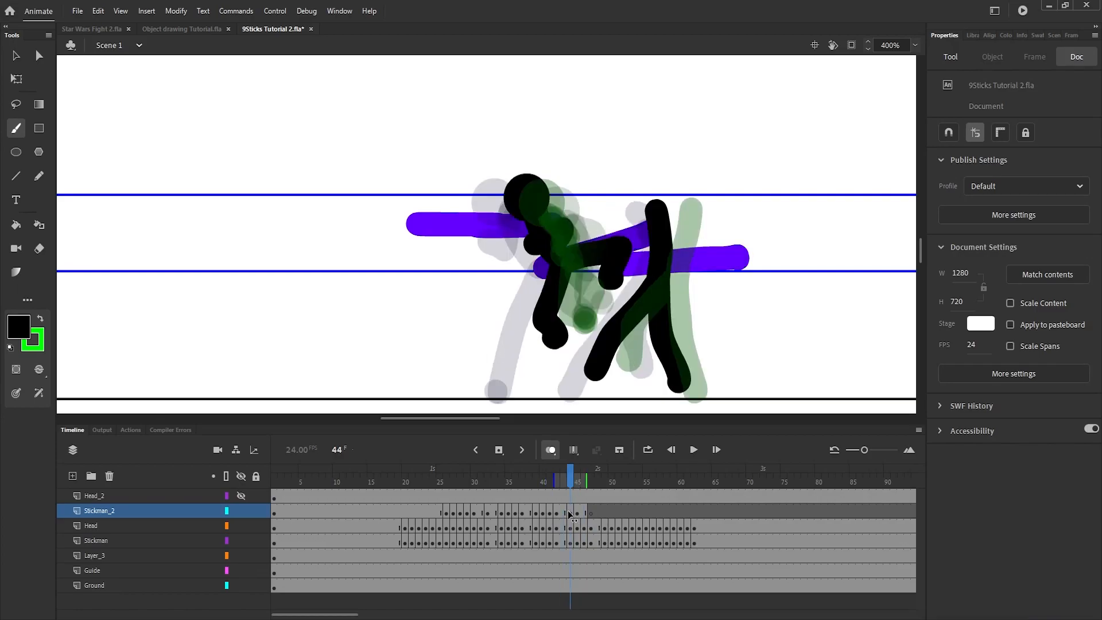
pyautogui.press('v')
pyautogui.click(667, 257)
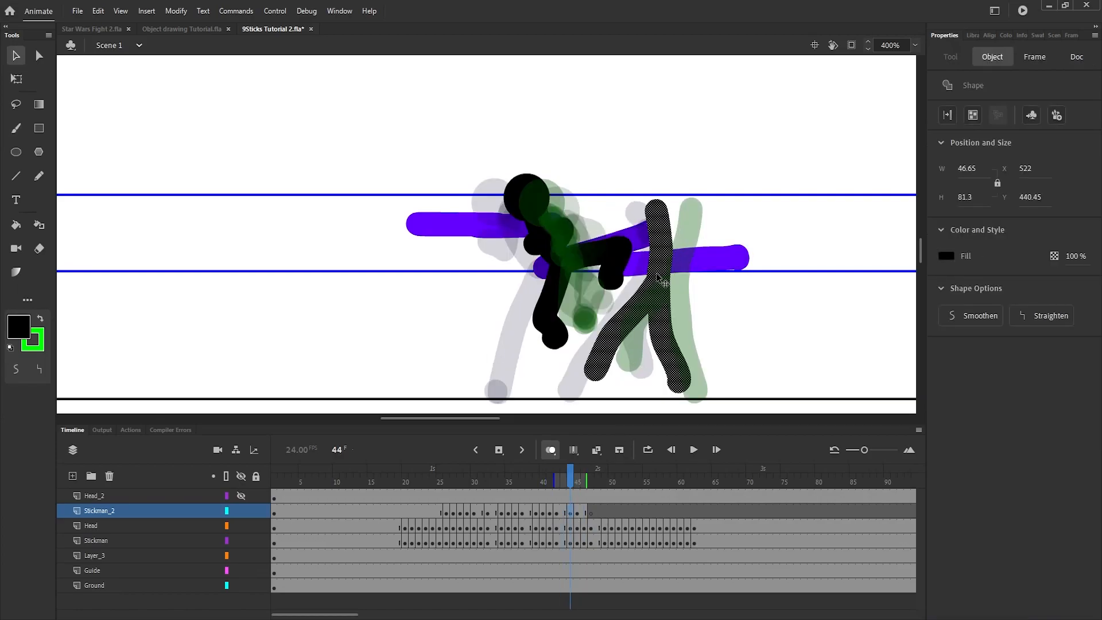
pyautogui.press('b')
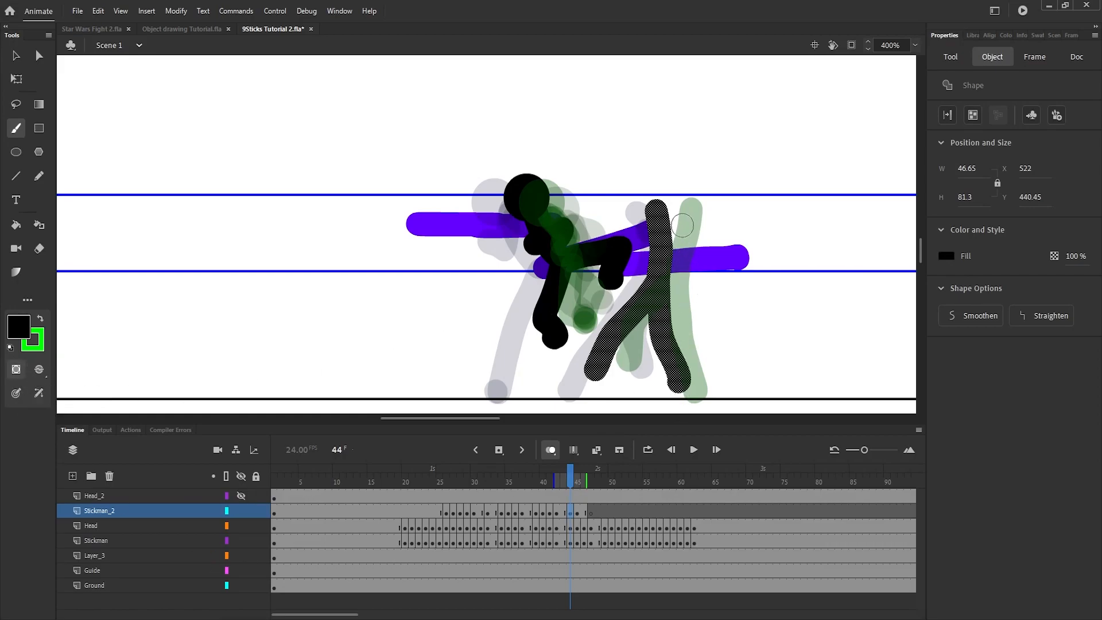
pyautogui.press('Delete')
pyautogui.moveTo(666, 211)
pyautogui.mouseDown()
pyautogui.moveTo(660, 290)
pyautogui.moveTo(678, 385)
pyautogui.mouseUp()
pyautogui.moveTo(660, 280); pyautogui.dragTo(600, 376)
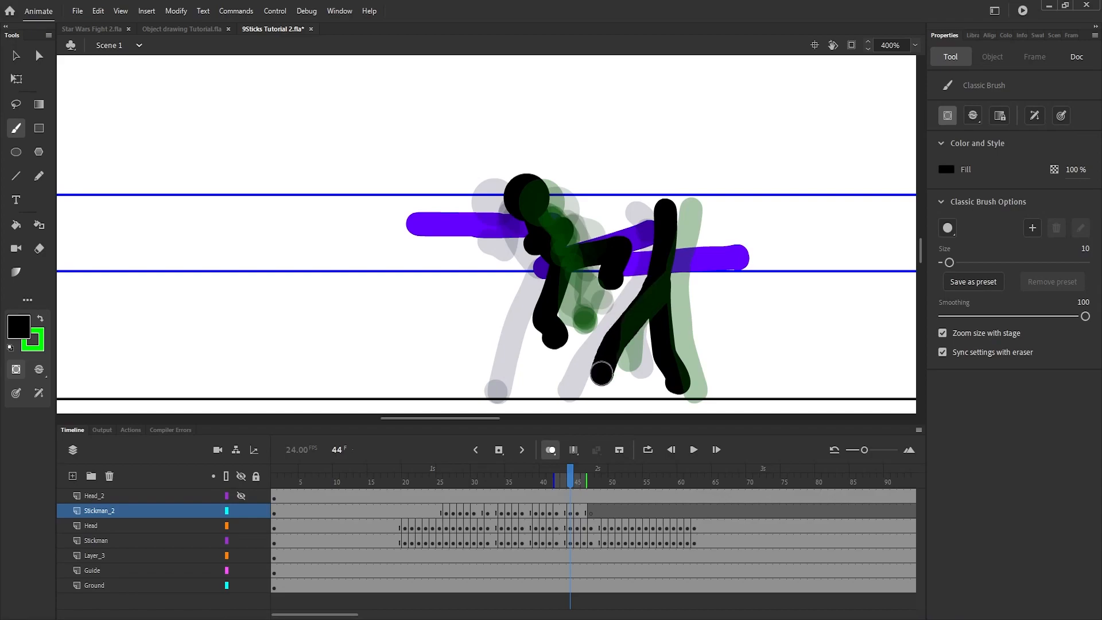
# Replace the second stickman's upright torso at frame 44 with one tilted backward, away from the first stickman
pyautogui.press('v')
pyautogui.click(666, 223)
pyautogui.press('Delete')
pyautogui.press('b')
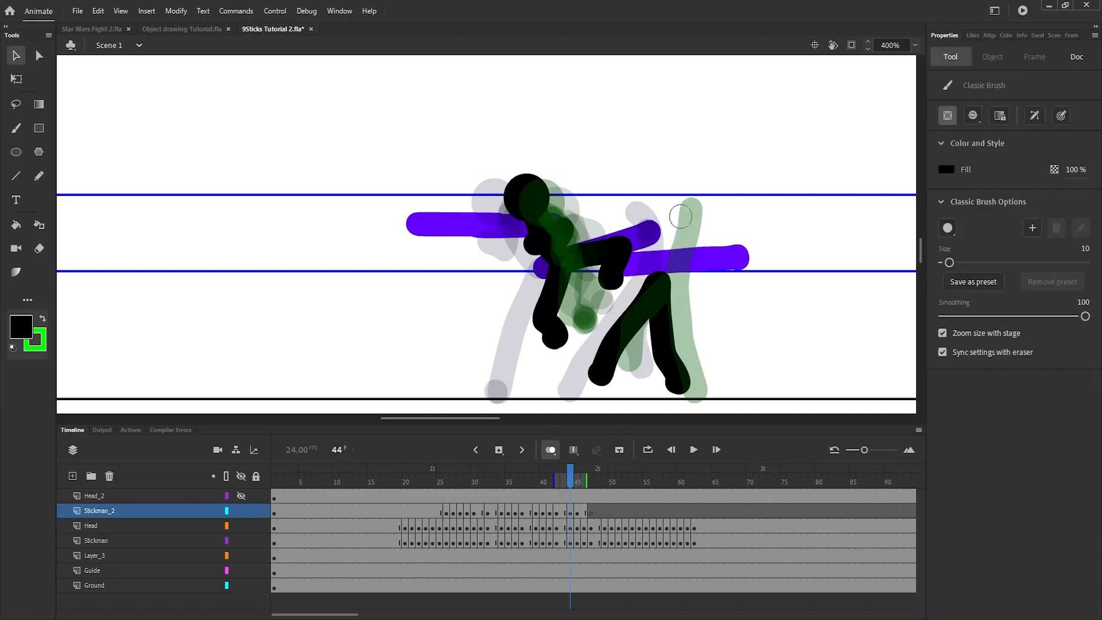
pyautogui.moveTo(697, 216); pyautogui.dragTo(660, 283)
pyautogui.hotkey('ctrl', 'z')
pyautogui.moveTo(688, 219); pyautogui.dragTo(651, 284)
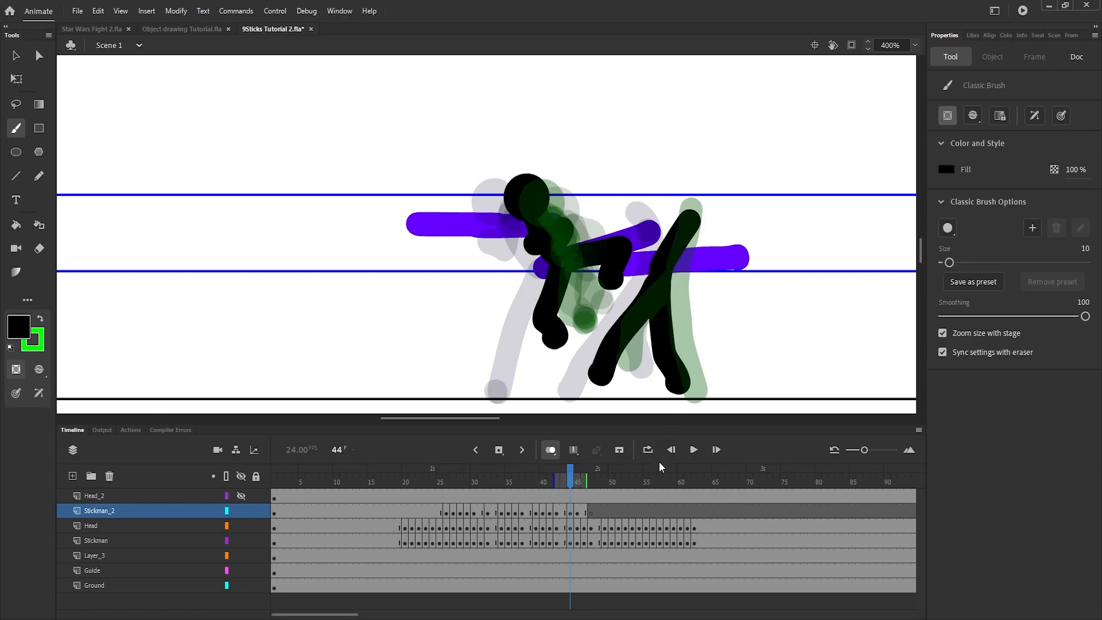
pyautogui.press('.')
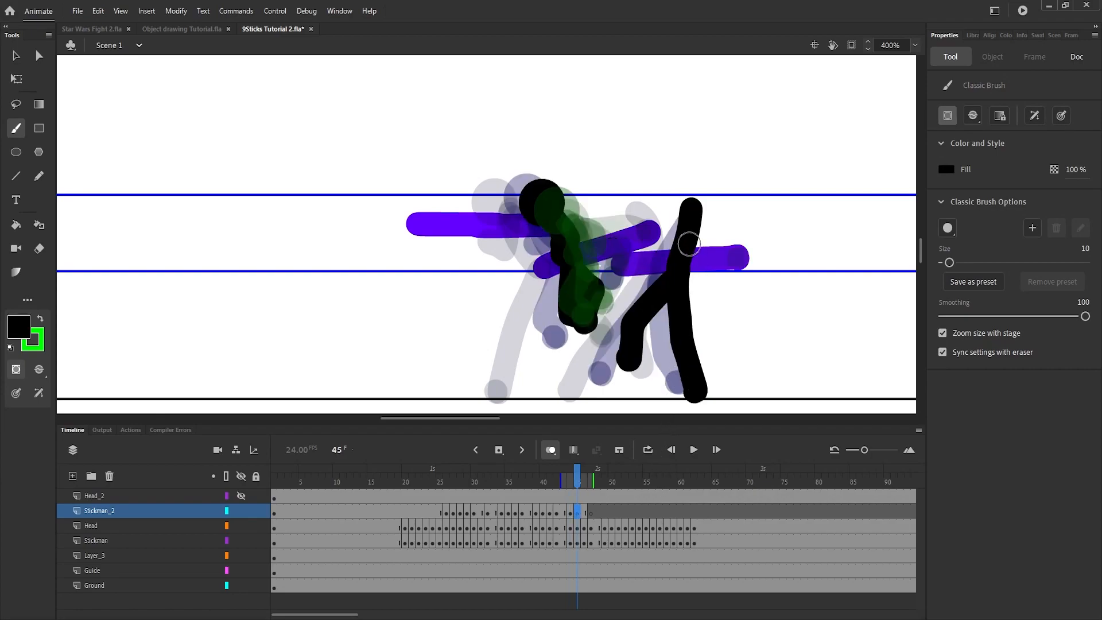
# Paint the second stickman at frame 46 with an upright torso, one leg planted on the ground and the other angled forward
pyautogui.press('.')
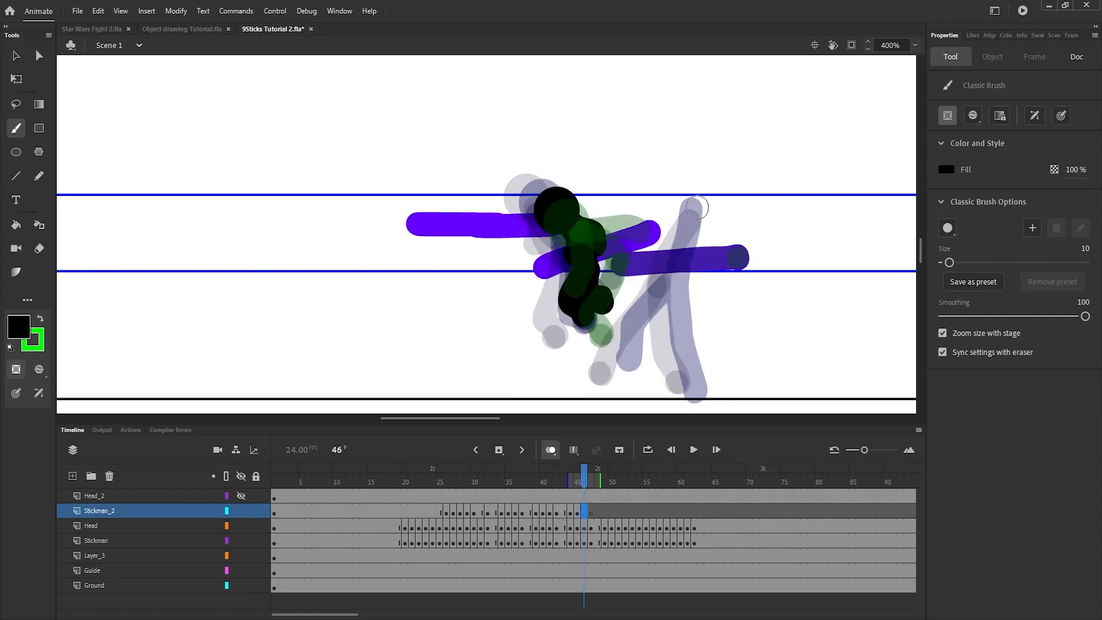
pyautogui.moveTo(692, 208); pyautogui.dragTo(688, 281)
pyautogui.hotkey('ctrl', 'z')
pyautogui.moveTo(683, 204); pyautogui.dragTo(694, 392)
pyautogui.moveTo(682, 275)
pyautogui.mouseDown()
pyautogui.moveTo(660, 338)
pyautogui.moveTo(666, 372)
pyautogui.mouseUp()
# Paint the second stickman at frame 47 folded over the kicking foot, hips pushed back and both legs slanting forward toward the ground
pyautogui.press('.')
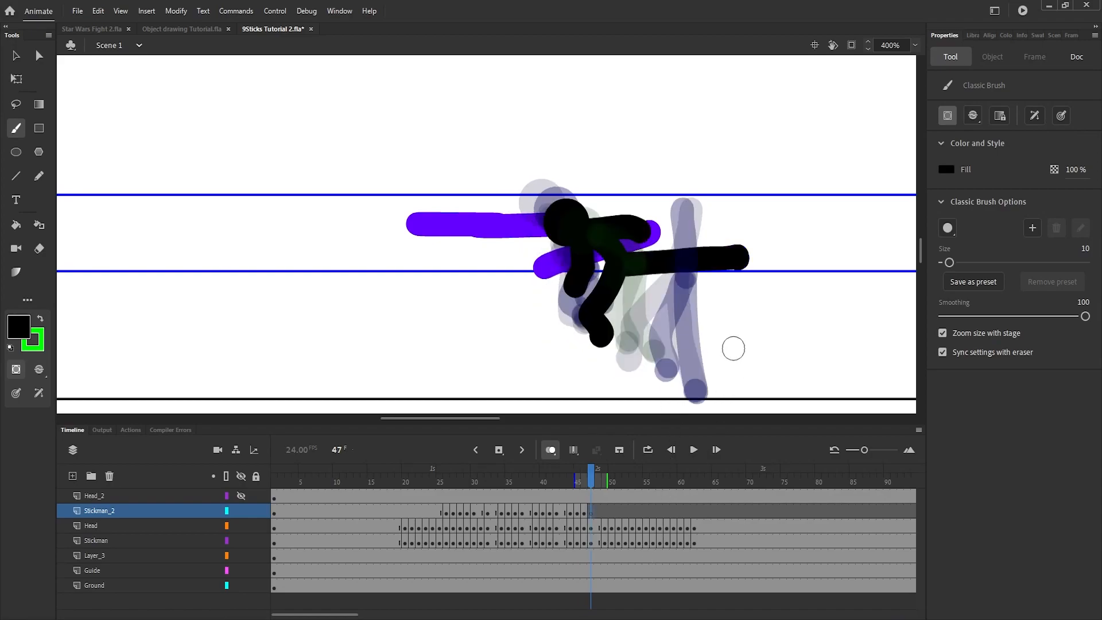
pyautogui.moveTo(717, 231)
pyautogui.mouseDown()
pyautogui.moveTo(744, 281)
pyautogui.moveTo(701, 394)
pyautogui.mouseUp()
pyautogui.hotkey('ctrl', 'z')
pyautogui.moveTo(737, 300); pyautogui.dragTo(700, 392)
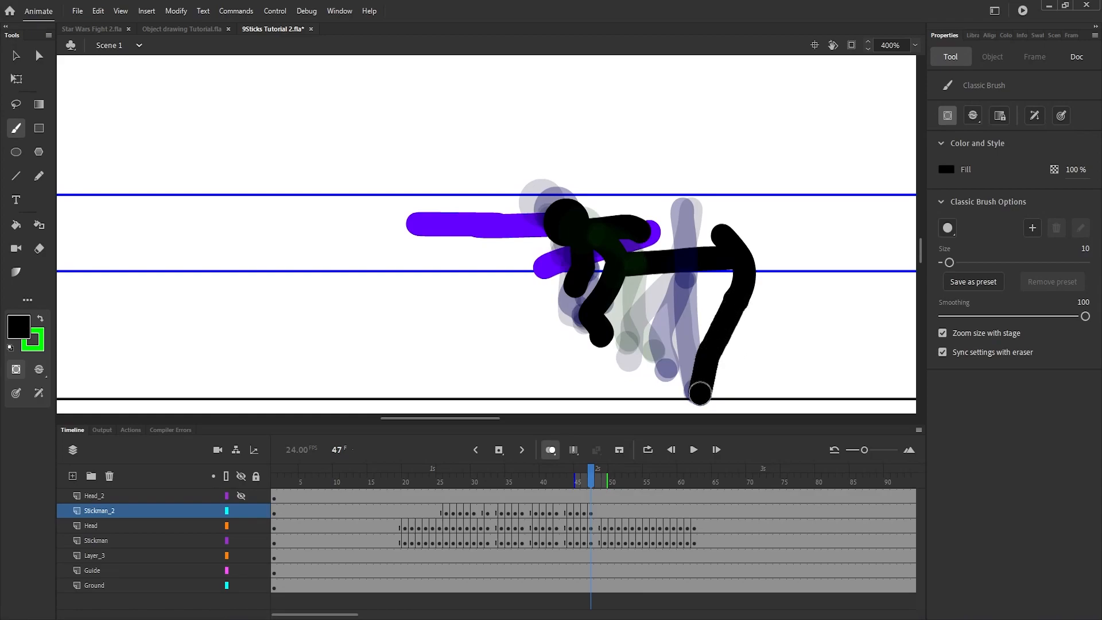
pyautogui.hotkey('ctrl', 'z')
pyautogui.moveTo(737, 295)
pyautogui.mouseDown()
pyautogui.moveTo(697, 372)
pyautogui.moveTo(700, 393)
pyautogui.mouseUp()
pyautogui.hotkey('ctrl', 'z')
pyautogui.moveTo(734, 305); pyautogui.dragTo(695, 394)
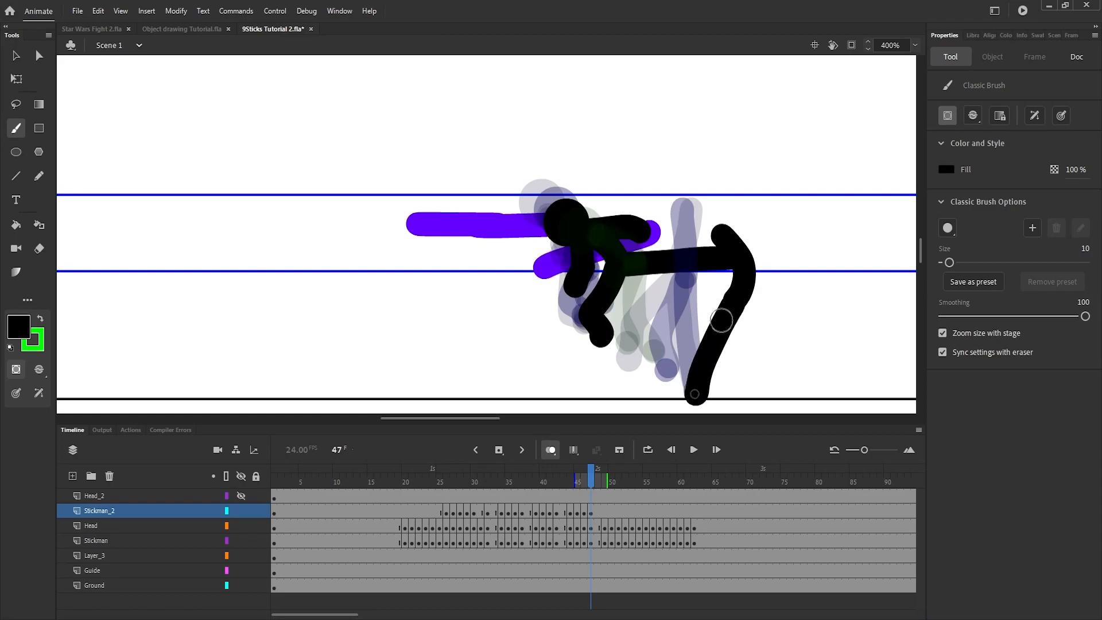
pyautogui.moveTo(735, 297)
pyautogui.mouseDown()
pyautogui.moveTo(697, 342)
pyautogui.moveTo(699, 368)
pyautogui.mouseUp()
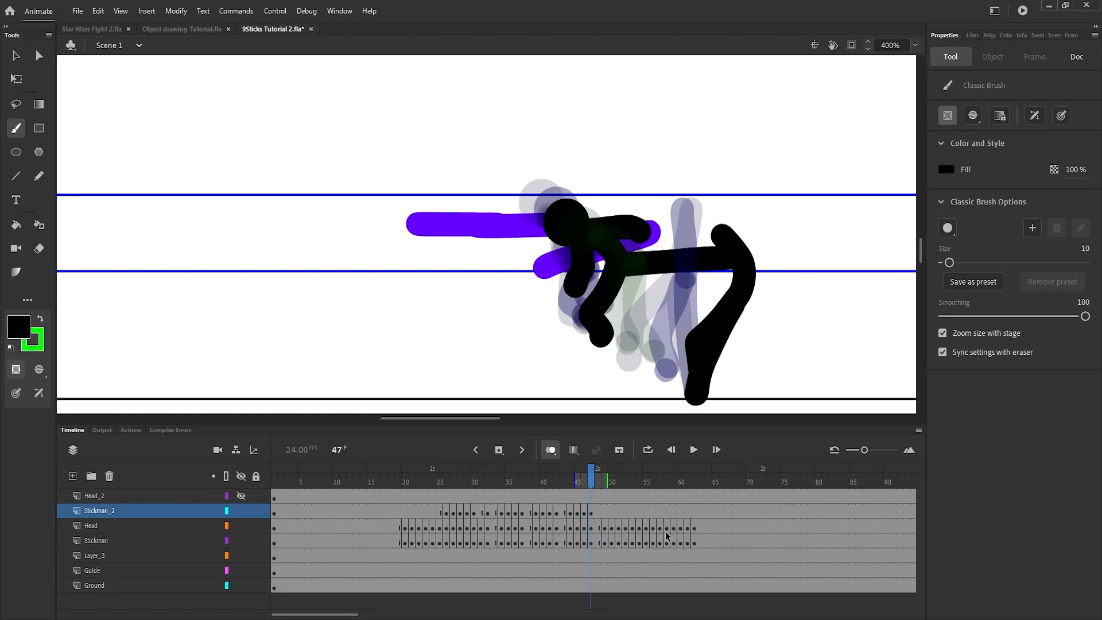
# Paint the second stickman at frame 49 thrown back from the kick, hips low and legs slanting forward to the ground
pyautogui.moveTo(489, 417)
pyautogui.mouseDown()
pyautogui.moveTo(522, 429)
pyautogui.moveTo(504, 423)
pyautogui.mouseUp()
pyautogui.moveTo(590, 477); pyautogui.dragTo(605, 480)
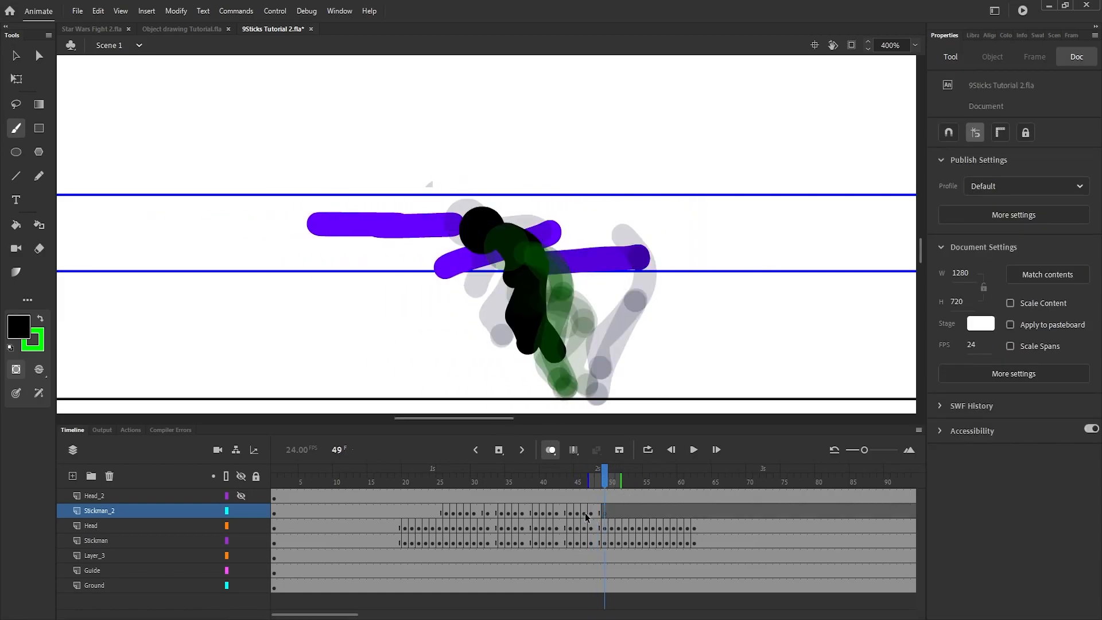
pyautogui.press('Return')
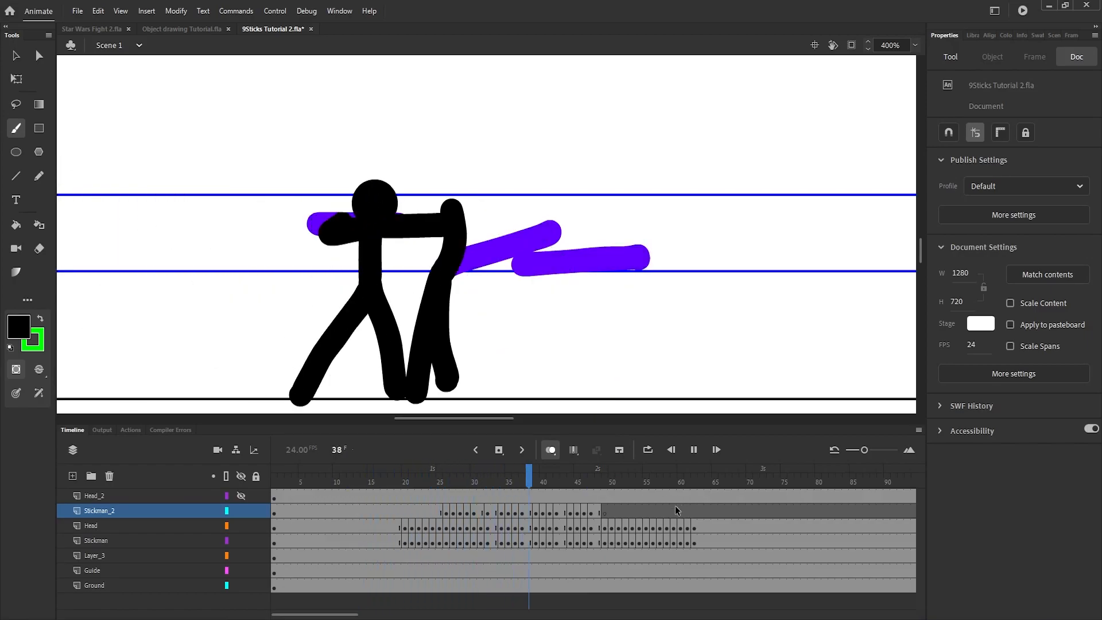
pyautogui.moveTo(588, 481); pyautogui.dragTo(601, 508)
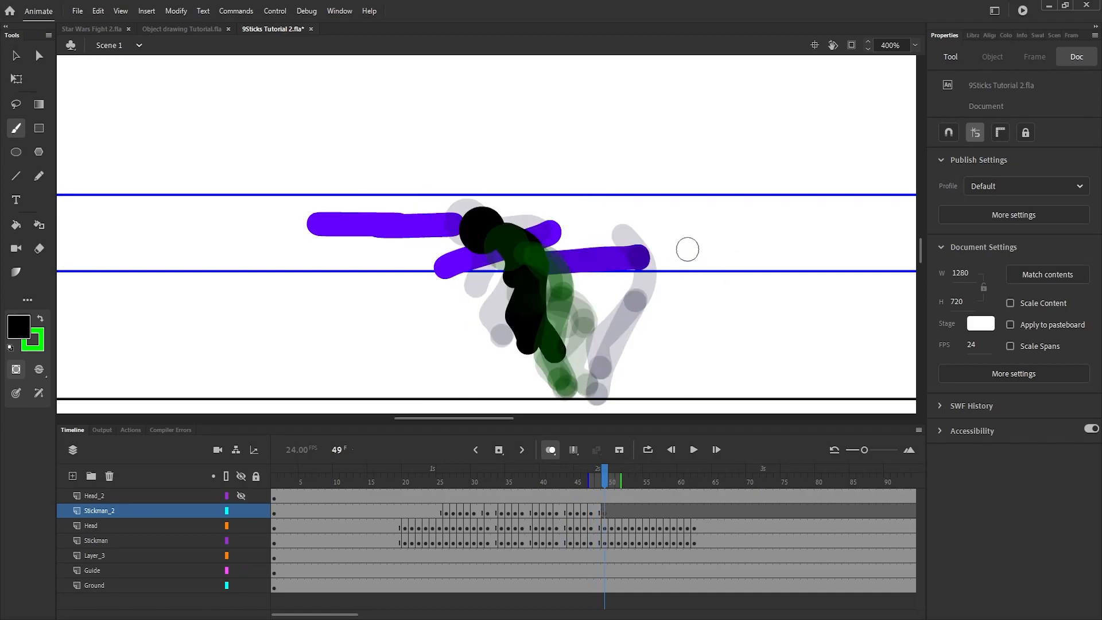
pyautogui.moveTo(688, 250); pyautogui.dragTo(712, 306)
pyautogui.hotkey('ctrl', 'z')
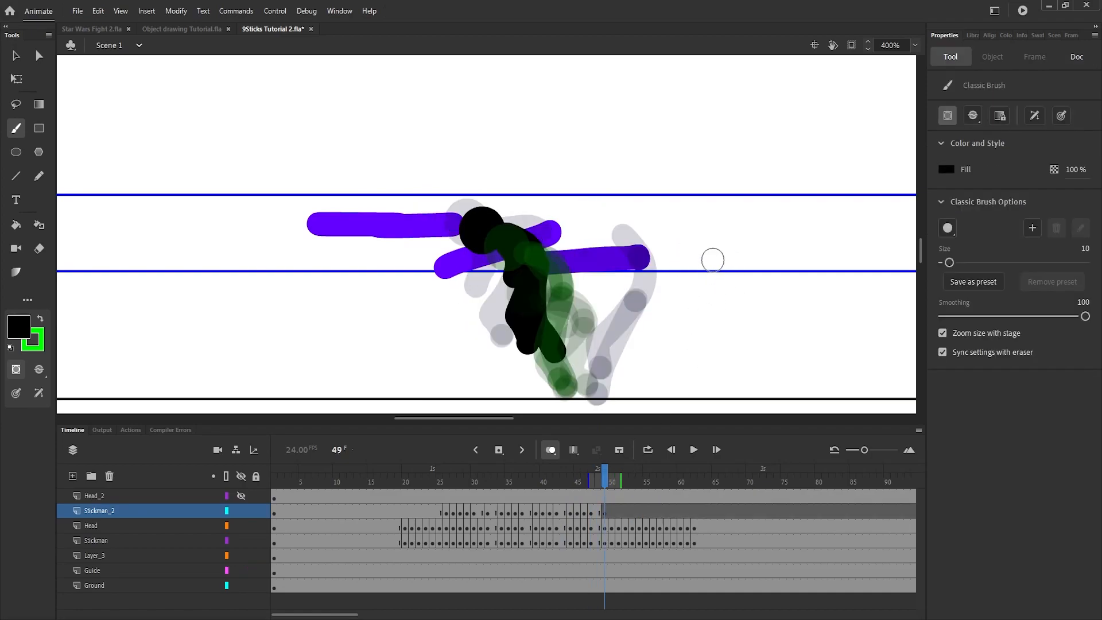
pyautogui.moveTo(704, 251)
pyautogui.mouseDown()
pyautogui.moveTo(694, 337)
pyautogui.moveTo(693, 316)
pyautogui.moveTo(602, 390)
pyautogui.mouseUp()
pyautogui.moveTo(657, 332); pyautogui.dragTo(620, 364)
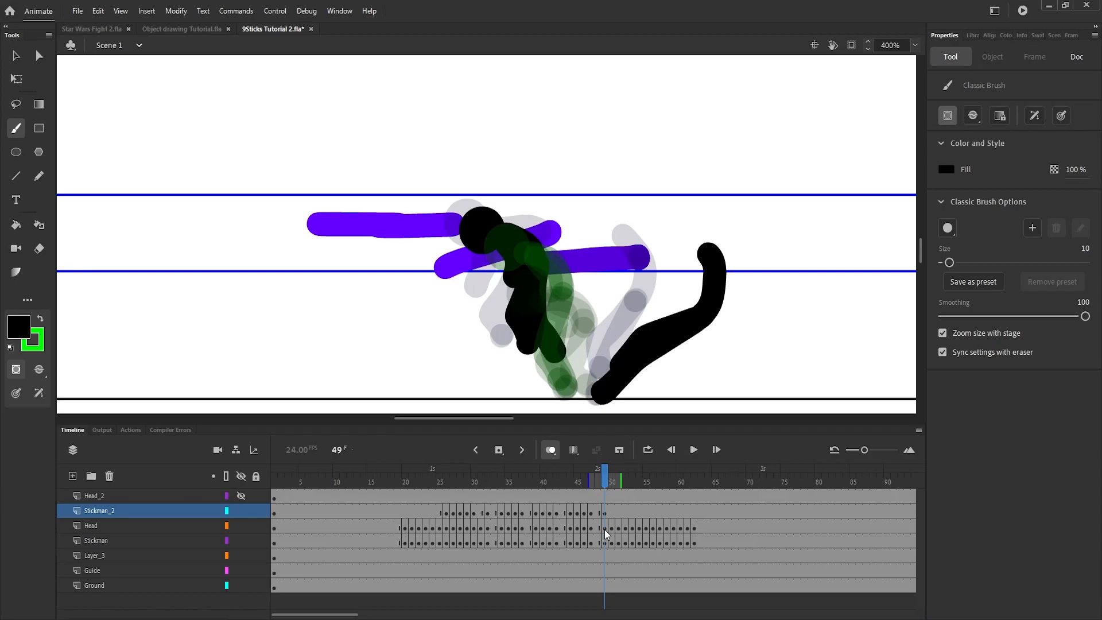
# Insert a blank keyframe at frame 50 and paint the second stickman falling farther back with nearly horizontal legs
pyautogui.click(398, 481)
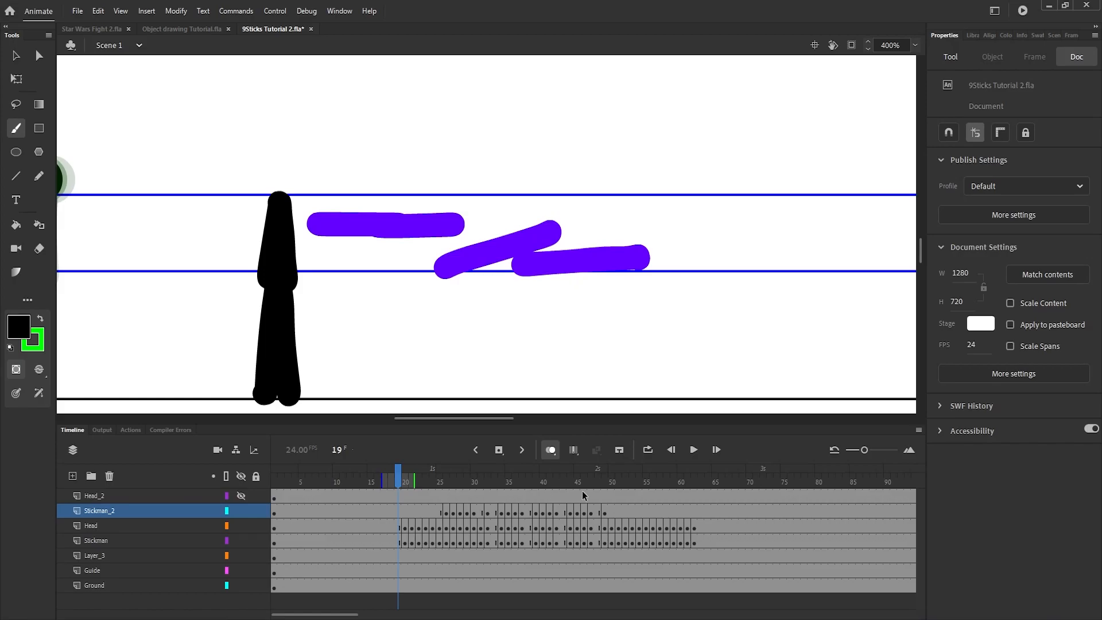
pyautogui.moveTo(563, 480); pyautogui.dragTo(607, 511)
pyautogui.click(607, 511)
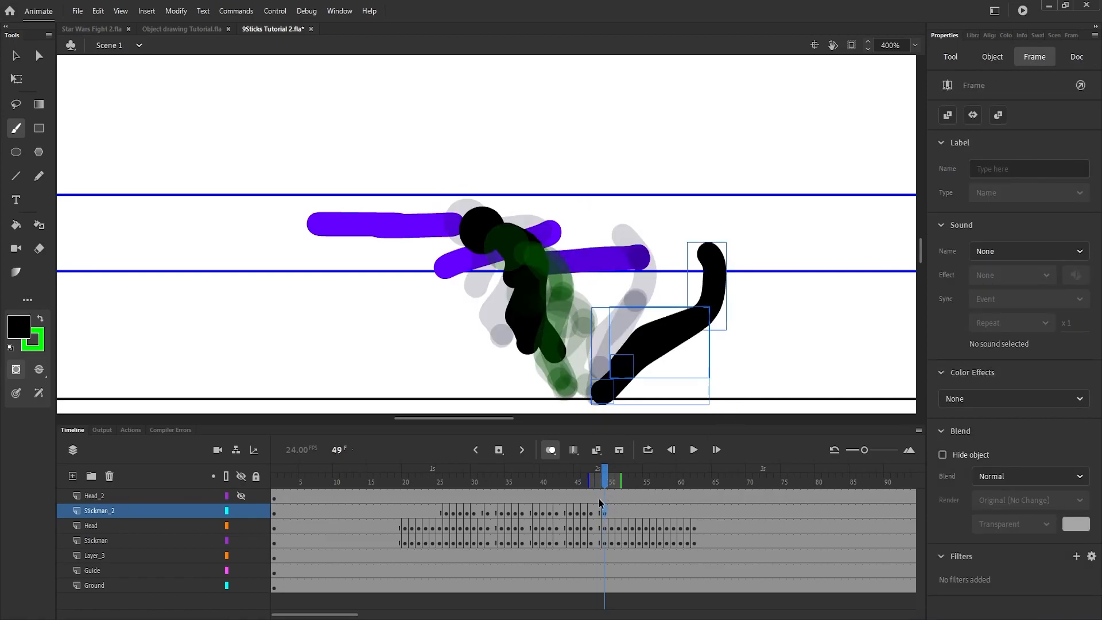
pyautogui.click(611, 478)
pyautogui.press('F7')
pyautogui.moveTo(795, 283)
pyautogui.mouseDown()
pyautogui.moveTo(775, 344)
pyautogui.moveTo(758, 358)
pyautogui.moveTo(706, 360)
pyautogui.moveTo(659, 380)
pyautogui.mouseUp()
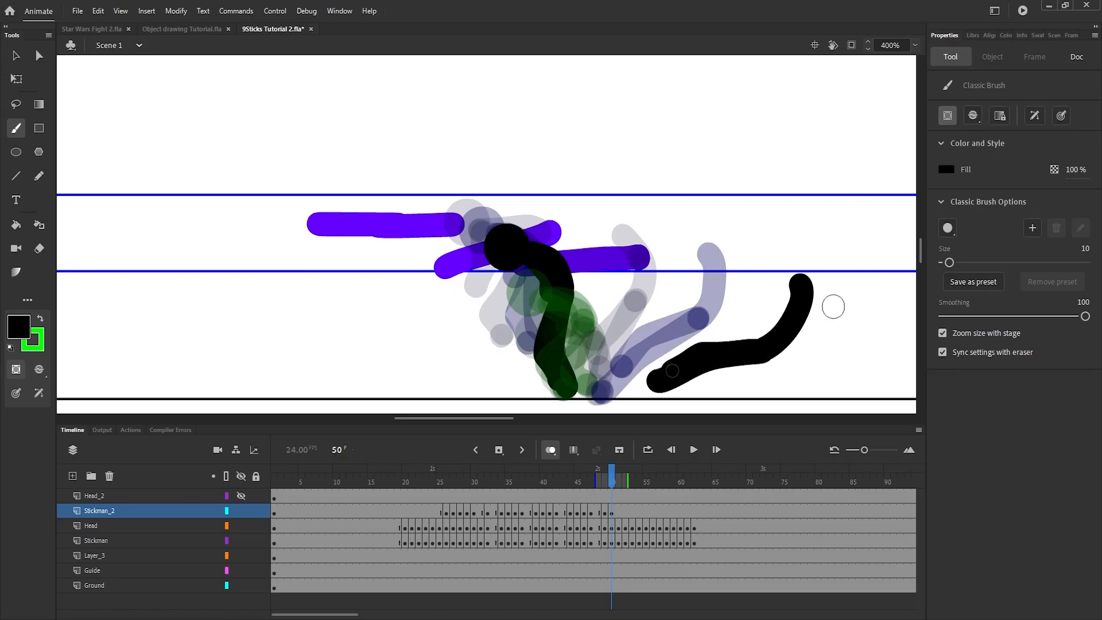
# Replace the second stickman's torso at frame 49 with one curled forward toward the first stickman
pyautogui.moveTo(607, 486)
pyautogui.mouseDown()
pyautogui.moveTo(567, 481)
pyautogui.moveTo(603, 493)
pyautogui.moveTo(558, 498)
pyautogui.moveTo(605, 495)
pyautogui.mouseUp()
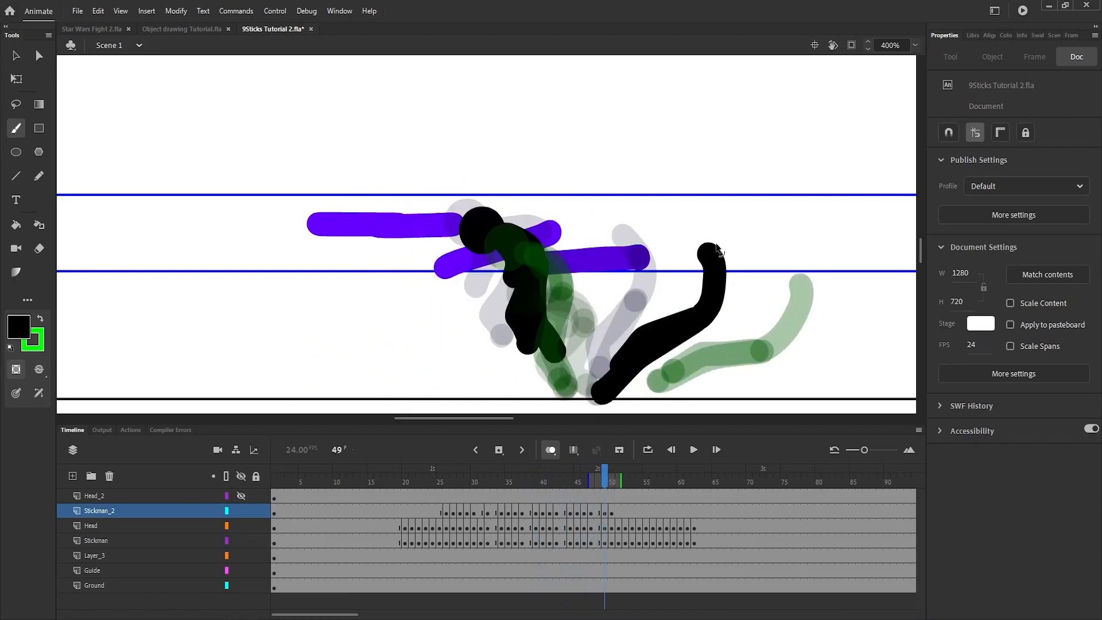
pyautogui.press('v')
pyautogui.click(714, 273)
pyautogui.press('Delete')
pyautogui.press('b')
pyautogui.moveTo(684, 257)
pyautogui.mouseDown()
pyautogui.moveTo(702, 277)
pyautogui.moveTo(701, 315)
pyautogui.mouseUp()
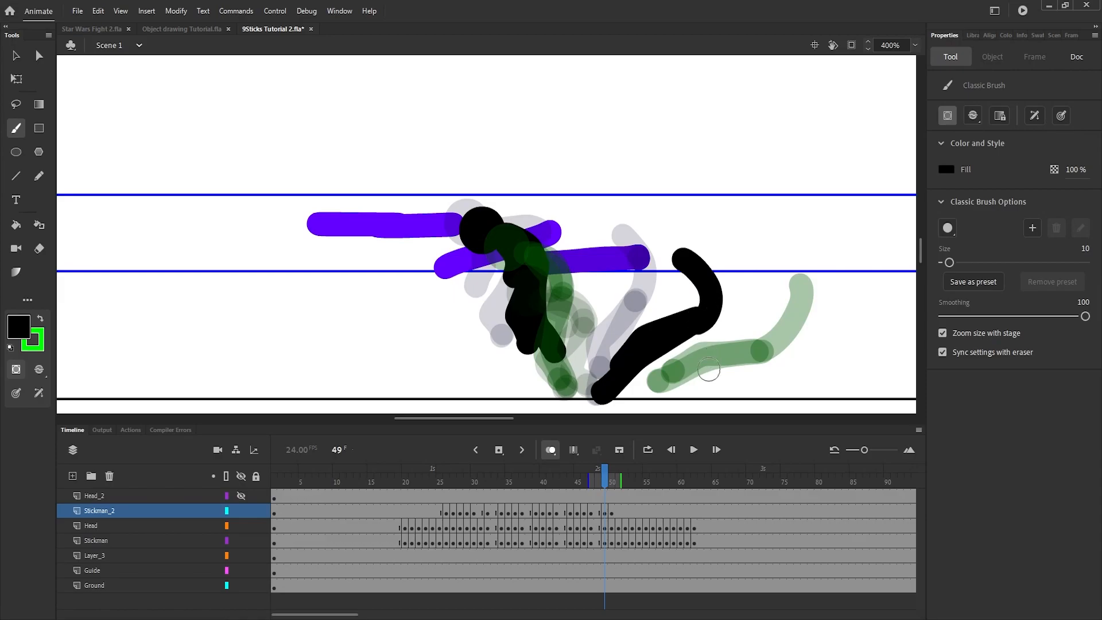
pyautogui.hotkey('ctrl', 'z')
pyautogui.moveTo(688, 256)
pyautogui.mouseDown()
pyautogui.moveTo(694, 316)
pyautogui.moveTo(705, 323)
pyautogui.mouseUp()
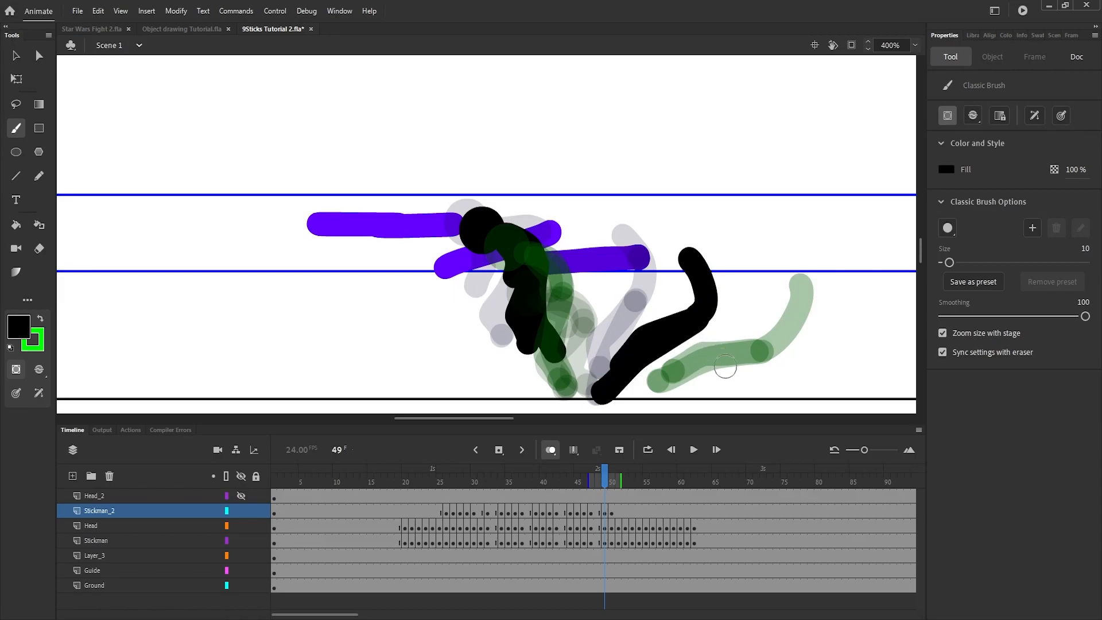
# Replace the second stickman's torso at frame 50 with one curled forward toward the first stickman
pyautogui.press('.')
pyautogui.press('v')
pyautogui.click(811, 304)
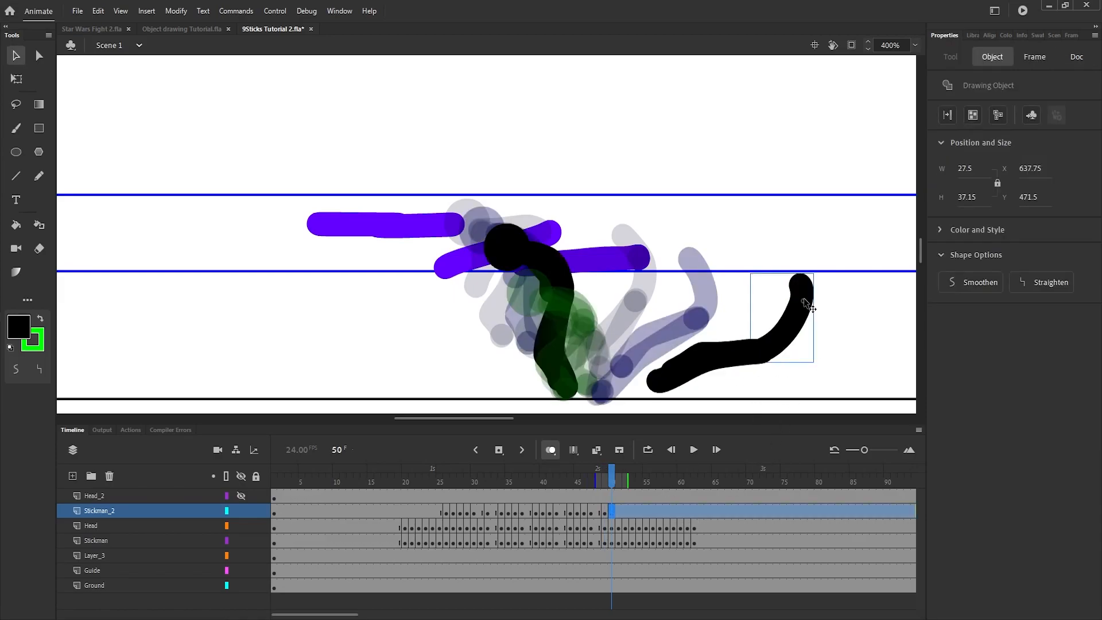
pyautogui.press('Delete')
pyautogui.press('b')
pyautogui.moveTo(762, 290)
pyautogui.mouseDown()
pyautogui.moveTo(787, 326)
pyautogui.moveTo(762, 357)
pyautogui.moveTo(771, 296)
pyautogui.moveTo(764, 354)
pyautogui.mouseUp()
pyautogui.hotkey('ctrl', 'z')
pyautogui.moveTo(610, 476)
pyautogui.mouseDown()
pyautogui.moveTo(591, 479)
pyautogui.moveTo(617, 487)
pyautogui.moveTo(598, 481)
pyautogui.mouseUp()
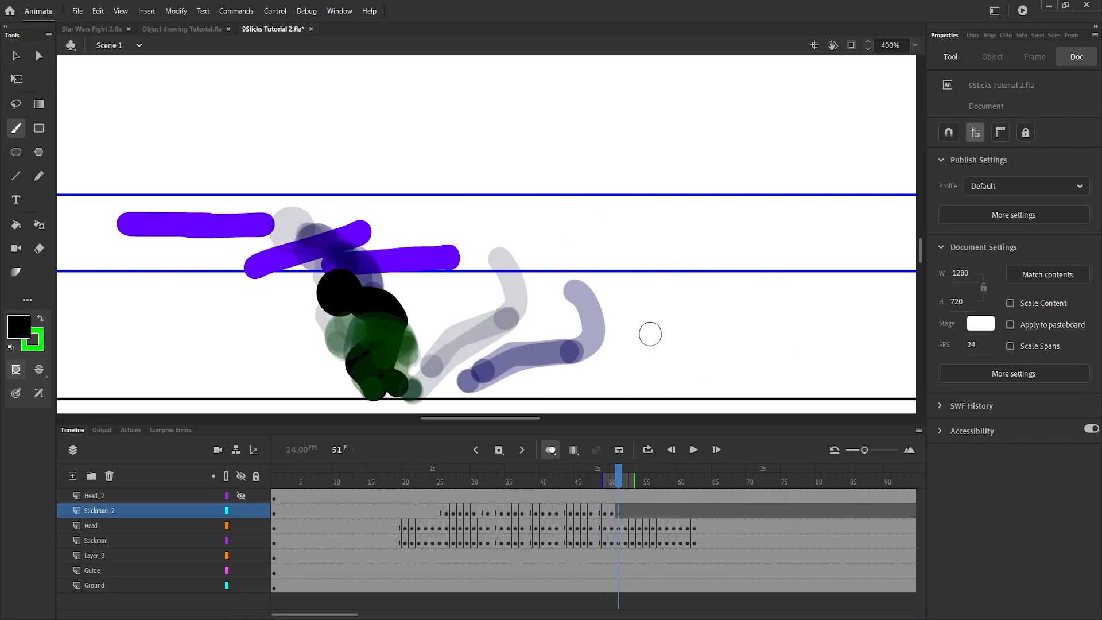
# Paint the second stickman hitting the ground seated at frame 51 and leaning back almost flat in a blank keyframe at frame 52
pyautogui.moveTo(649, 335)
pyautogui.mouseDown()
pyautogui.moveTo(660, 360)
pyautogui.moveTo(630, 386)
pyautogui.moveTo(572, 375)
pyautogui.moveTo(527, 391)
pyautogui.mouseUp()
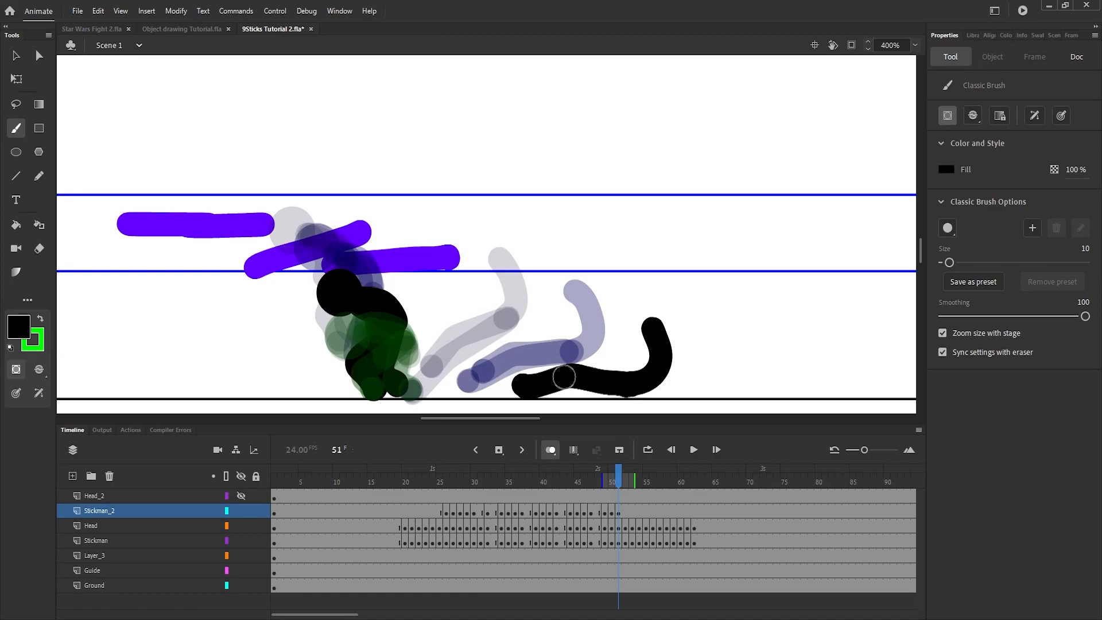
pyautogui.press('F7')
pyautogui.moveTo(746, 364)
pyautogui.mouseDown()
pyautogui.moveTo(678, 388)
pyautogui.moveTo(567, 393)
pyautogui.mouseUp()
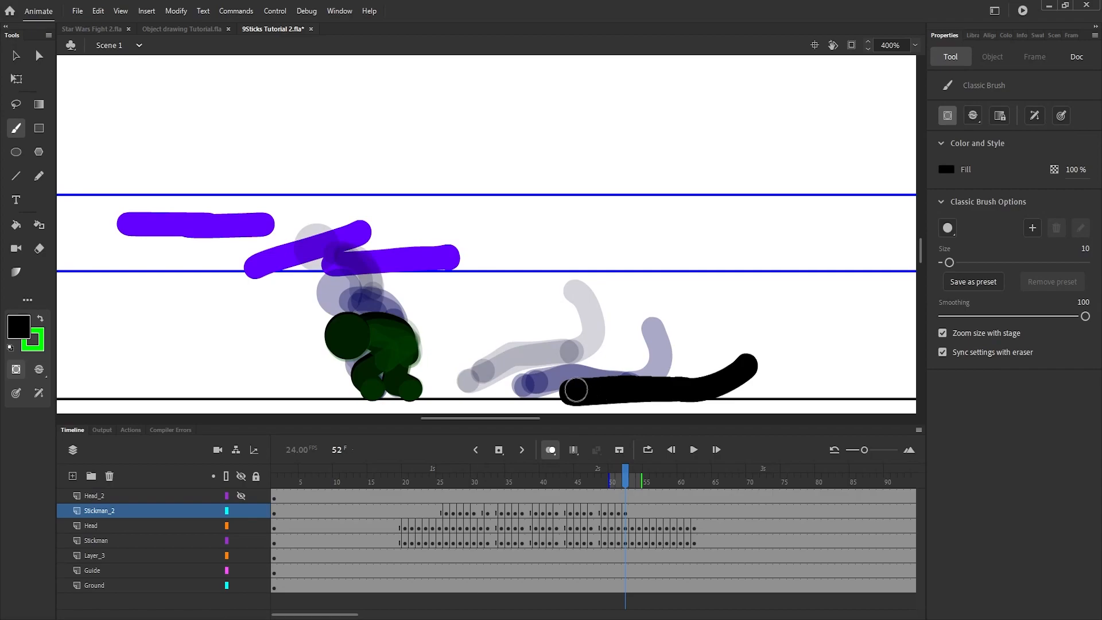
# Insert a blank keyframe at frame 53 and paint the second stickman lying flat on the ground
pyautogui.press('F7')
pyautogui.moveTo(806, 388); pyautogui.dragTo(612, 388)
pyautogui.moveTo(713, 387)
pyautogui.mouseDown()
pyautogui.moveTo(606, 388)
pyautogui.moveTo(628, 372)
pyautogui.mouseUp()
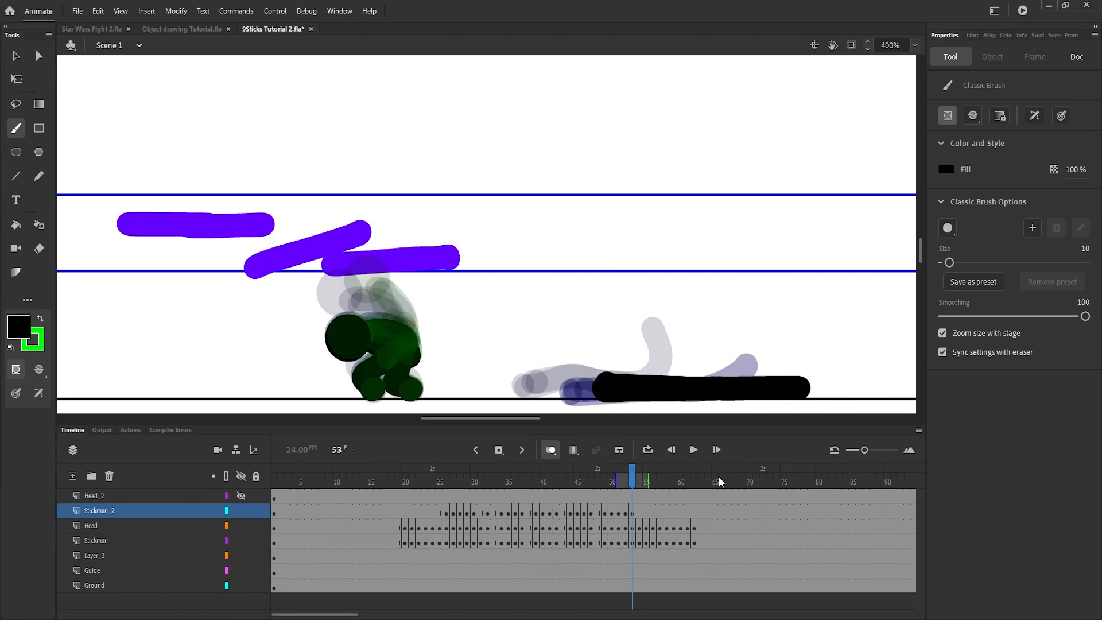
# Play back and scrub through the fight to examine the second stickman's reactions to the punches and kick and the fall
pyautogui.moveTo(643, 482); pyautogui.dragTo(620, 513)
pyautogui.press('Return')
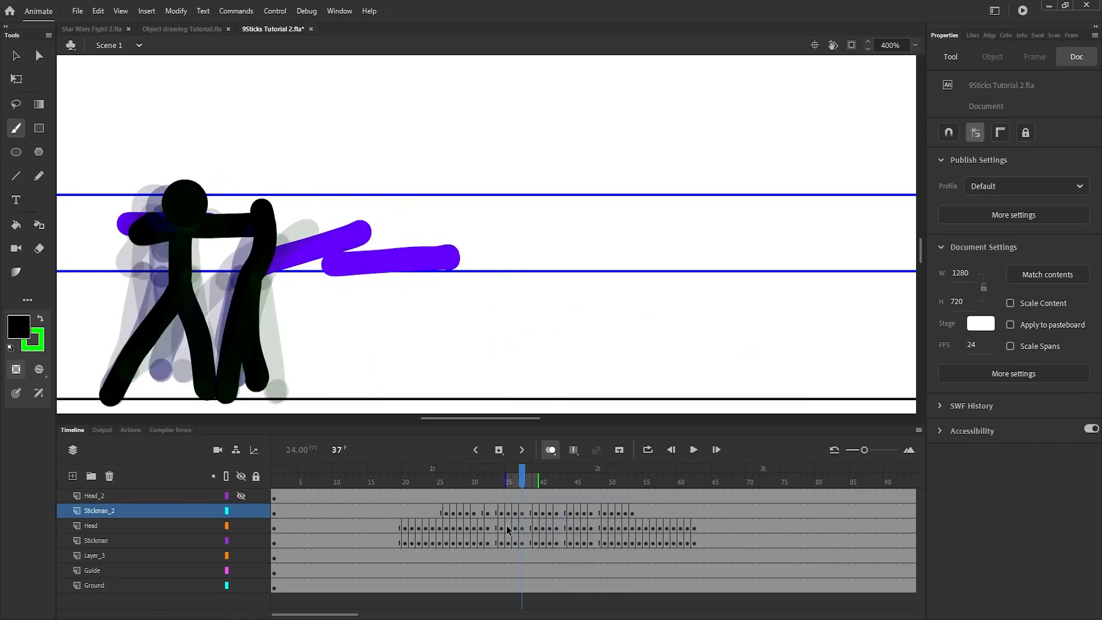
pyautogui.moveTo(626, 485); pyautogui.dragTo(528, 528)
pyautogui.press('Return')
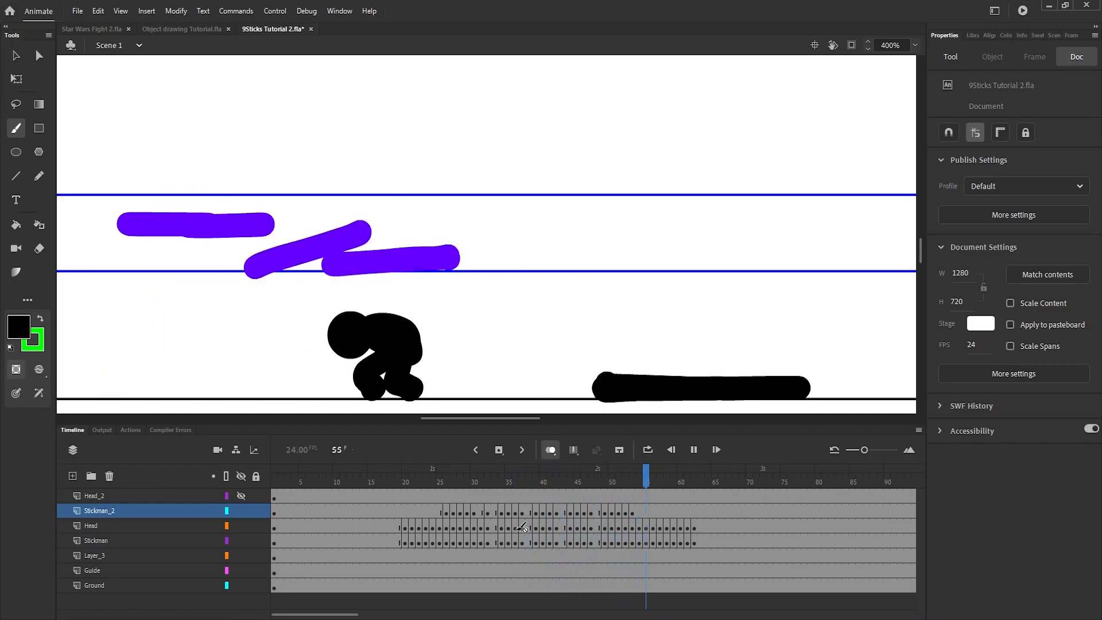
pyautogui.moveTo(597, 481); pyautogui.dragTo(446, 533)
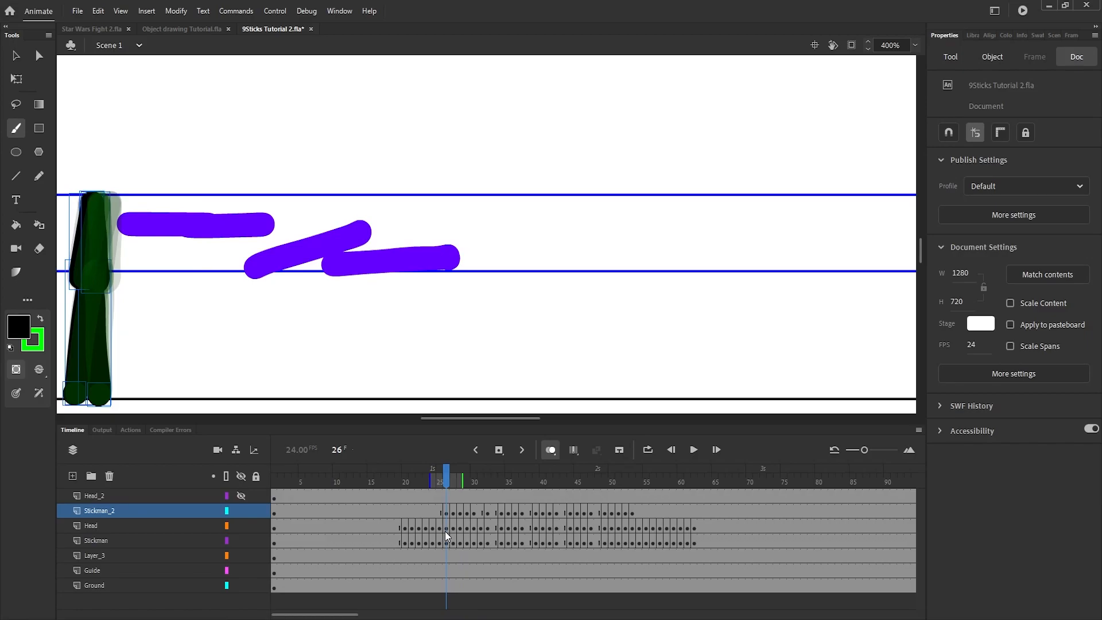
pyautogui.press('Return')
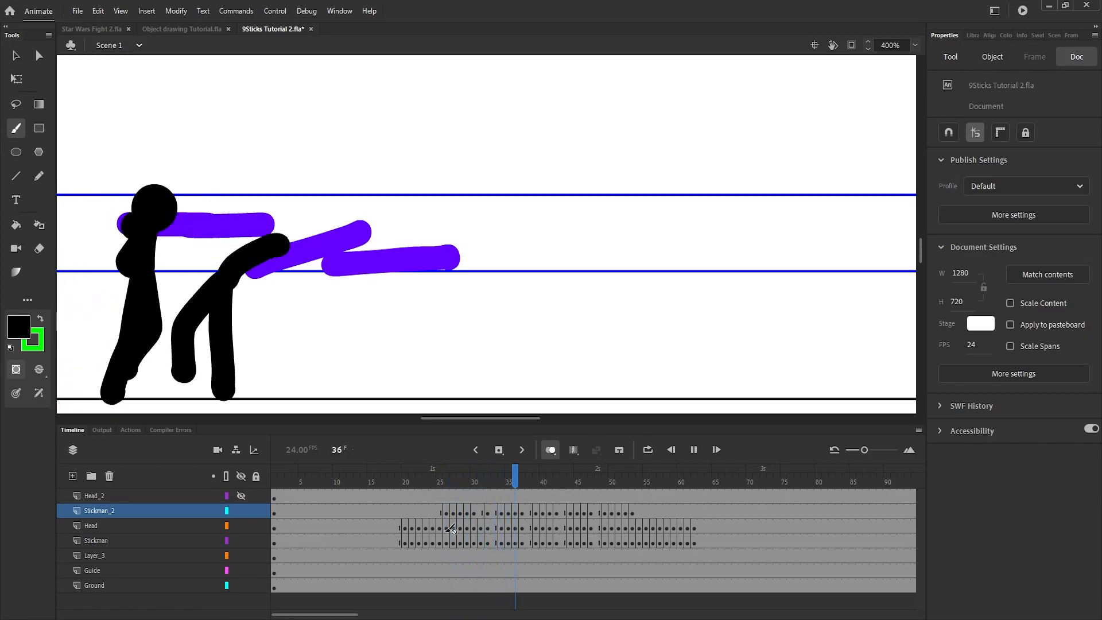
pyautogui.moveTo(676, 482); pyautogui.dragTo(535, 505)
pyautogui.press('Return')
pyautogui.moveTo(648, 482); pyautogui.dragTo(584, 516)
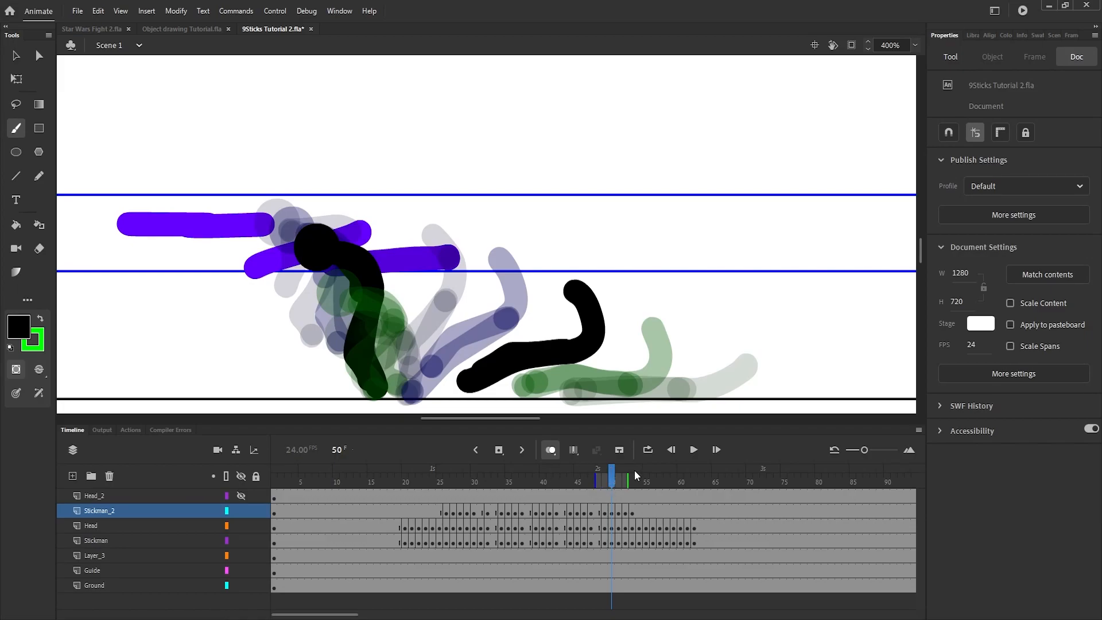
# Paint bent arms on the second stickman at frames 29 and 30
pyautogui.moveTo(614, 497); pyautogui.dragTo(412, 538)
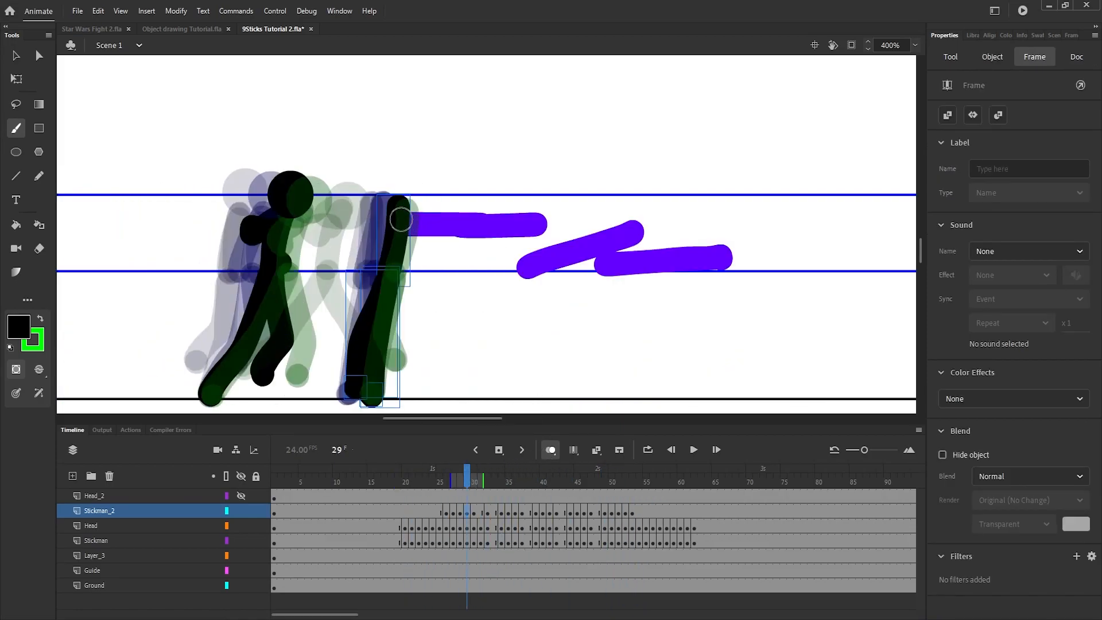
pyautogui.moveTo(402, 275); pyautogui.dragTo(402, 282)
pyautogui.moveTo(397, 207); pyautogui.dragTo(378, 276)
pyautogui.press('.')
pyautogui.moveTo(408, 213); pyautogui.dragTo(400, 268)
pyautogui.moveTo(406, 216); pyautogui.dragTo(380, 267)
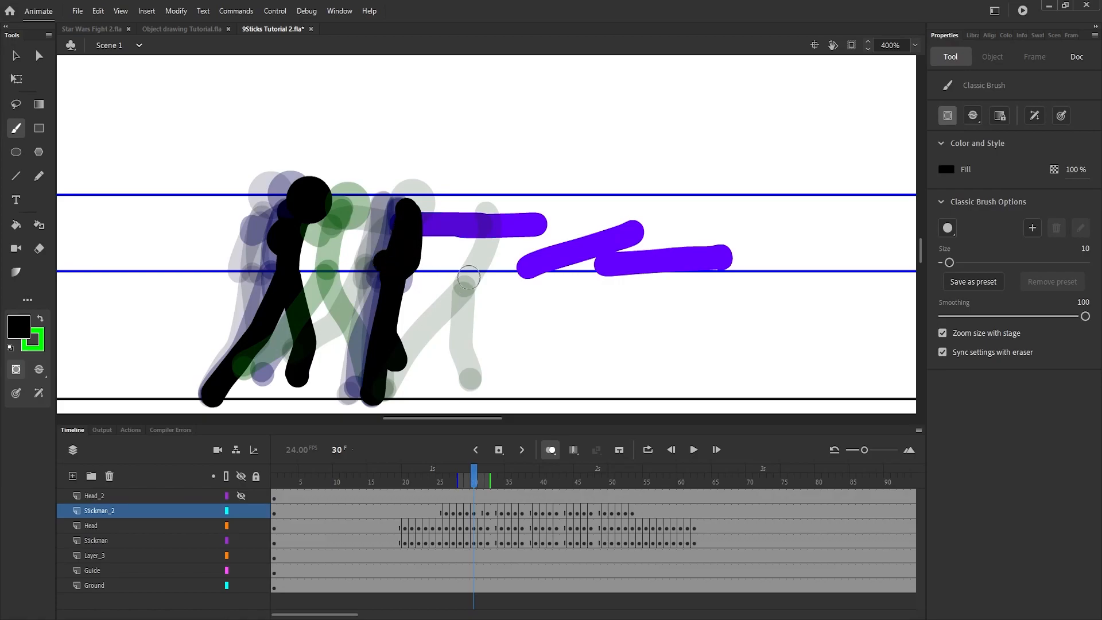
# Paint the second stickman's arms at frame 32, reaching from the shoulder toward the first stickman
pyautogui.press('.')
pyautogui.press('.')
pyautogui.moveTo(446, 253); pyautogui.dragTo(447, 251)
pyautogui.moveTo(488, 217); pyautogui.dragTo(448, 241)
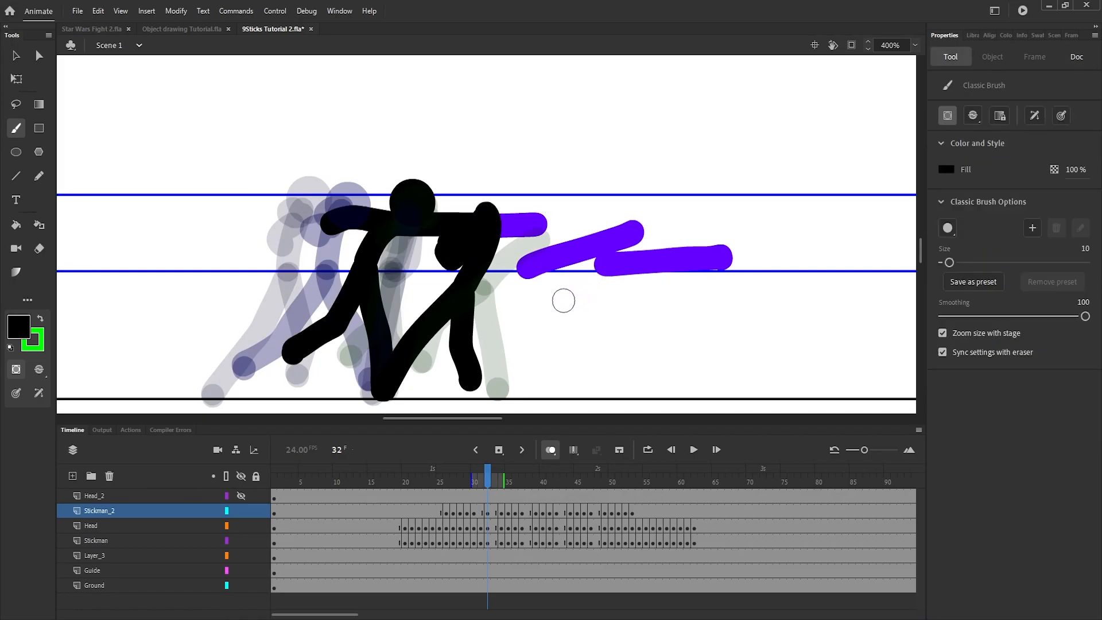
# Paint the second stickman's arms at frames 34, 35 and 36, following the recoil from the first punch
pyautogui.press('.')
pyautogui.press('.')
pyautogui.moveTo(532, 237)
pyautogui.mouseDown()
pyautogui.moveTo(501, 241)
pyautogui.moveTo(508, 228)
pyautogui.moveTo(534, 240)
pyautogui.moveTo(500, 244)
pyautogui.moveTo(549, 245)
pyautogui.moveTo(521, 249)
pyautogui.moveTo(521, 235)
pyautogui.moveTo(549, 246)
pyautogui.moveTo(531, 278)
pyautogui.mouseUp()
pyautogui.press('.')
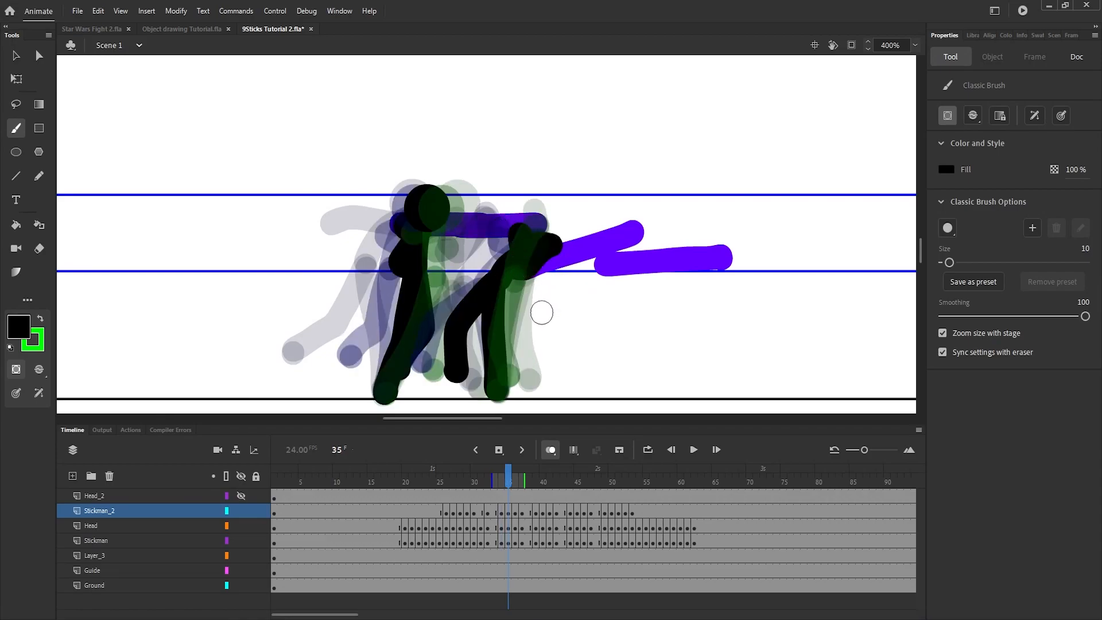
pyautogui.press('.')
pyautogui.moveTo(537, 225)
pyautogui.mouseDown()
pyautogui.moveTo(534, 257)
pyautogui.moveTo(508, 247)
pyautogui.moveTo(522, 243)
pyautogui.moveTo(510, 249)
pyautogui.moveTo(517, 262)
pyautogui.mouseUp()
# Paint the second stickman's arms at frames 39 and 40, hanging down from the bent-forward torso
pyautogui.press('.')
pyautogui.press('.')
pyautogui.press('.')
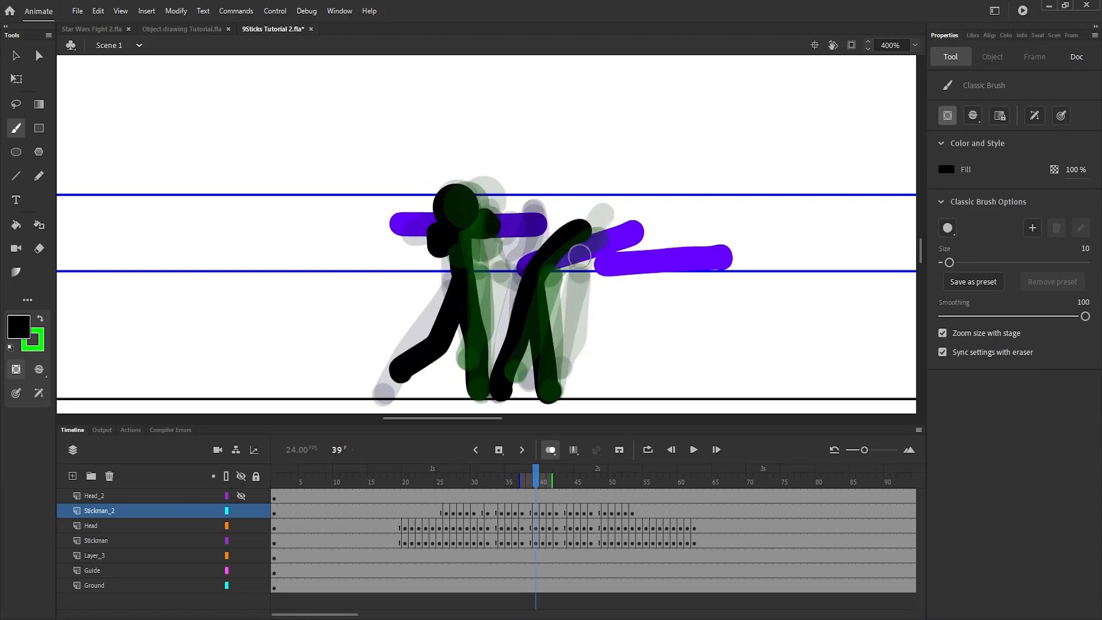
pyautogui.moveTo(577, 231)
pyautogui.mouseDown()
pyautogui.moveTo(532, 251)
pyautogui.moveTo(556, 251)
pyautogui.moveTo(584, 292)
pyautogui.mouseUp()
pyautogui.press('.')
pyautogui.moveTo(591, 248); pyautogui.dragTo(576, 290)
# Paint the second stickman's arms at frames 41 and 42, bent beside the torso
pyautogui.press('.')
pyautogui.moveTo(603, 217)
pyautogui.mouseDown()
pyautogui.moveTo(610, 277)
pyautogui.moveTo(599, 273)
pyautogui.mouseUp()
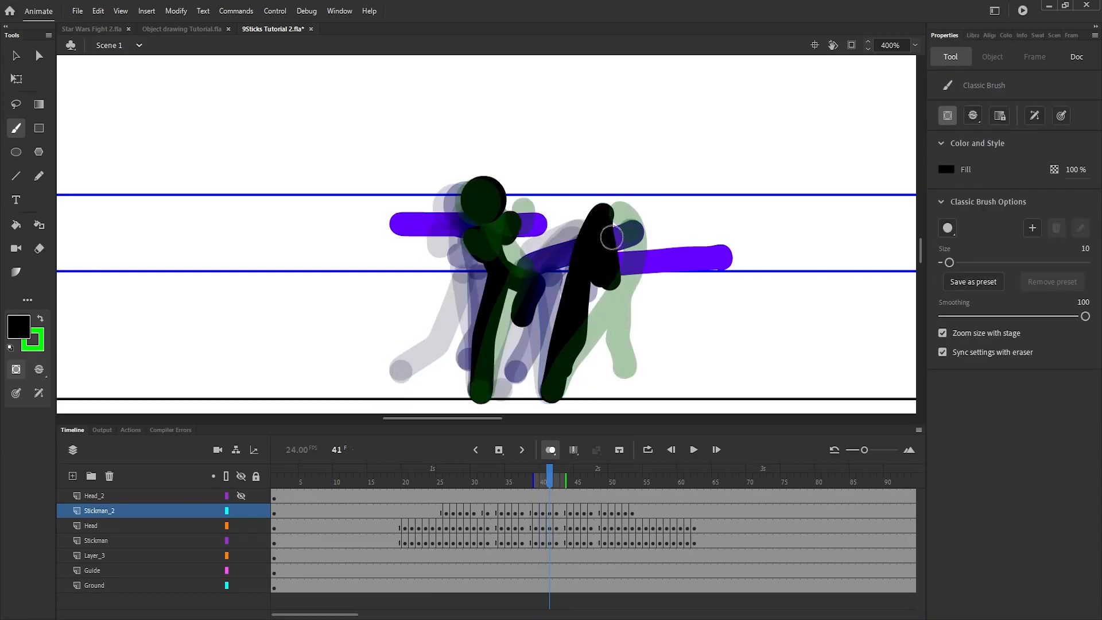
pyautogui.press('.')
pyautogui.moveTo(630, 231)
pyautogui.mouseDown()
pyautogui.moveTo(642, 274)
pyautogui.moveTo(622, 268)
pyautogui.mouseUp()
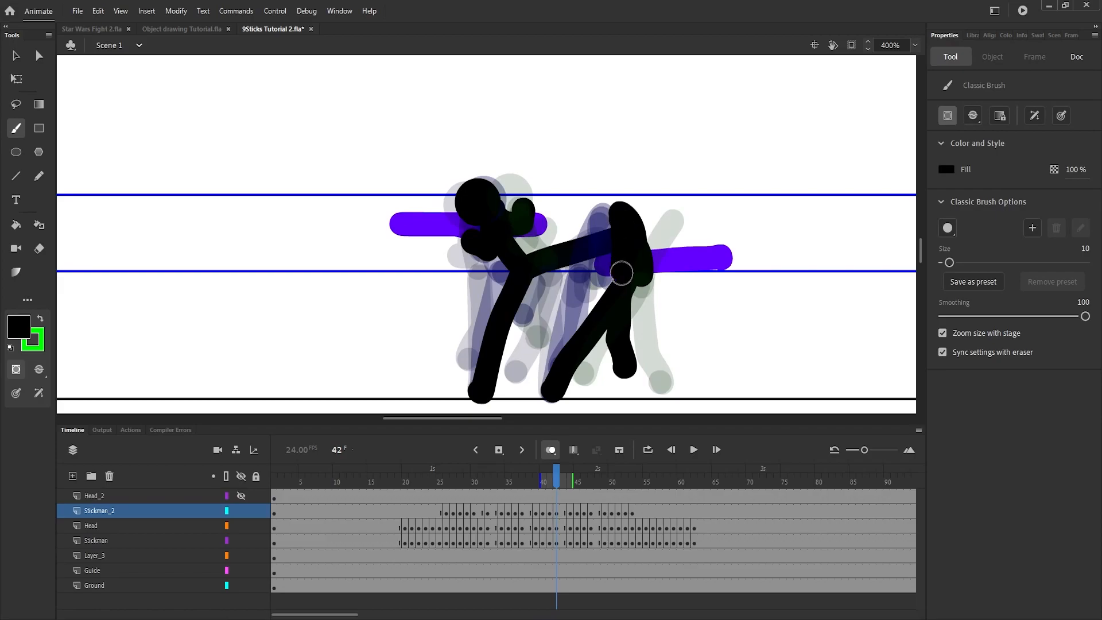
# Paint the second stickman's arms at frames 44 to 47, following the body as it is knocked back by the kick
pyautogui.press('.')
pyautogui.press('.')
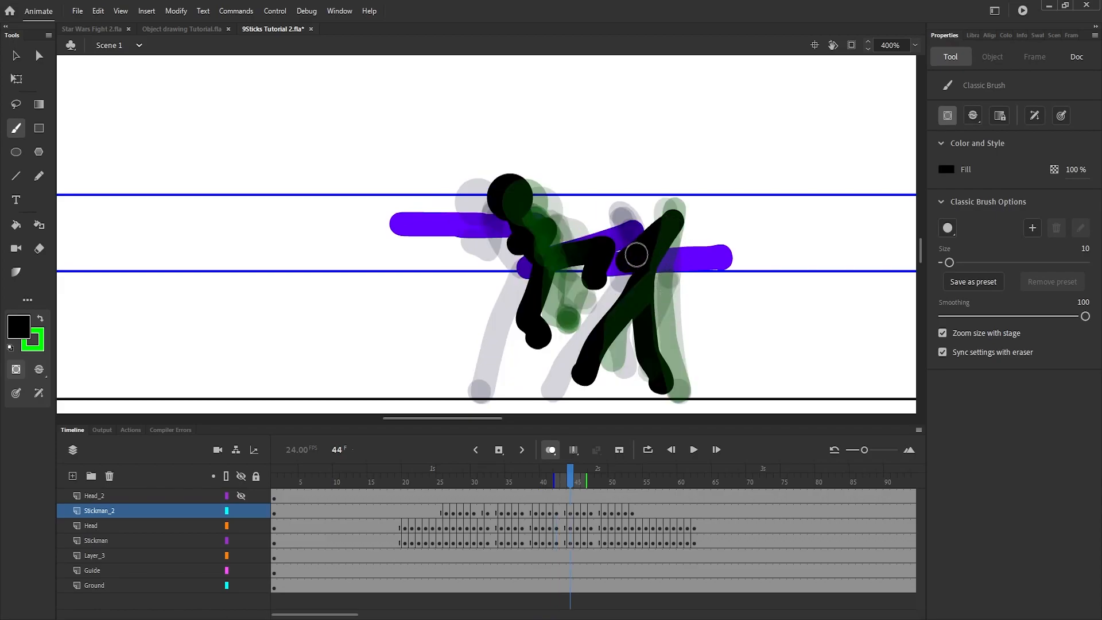
pyautogui.press('.')
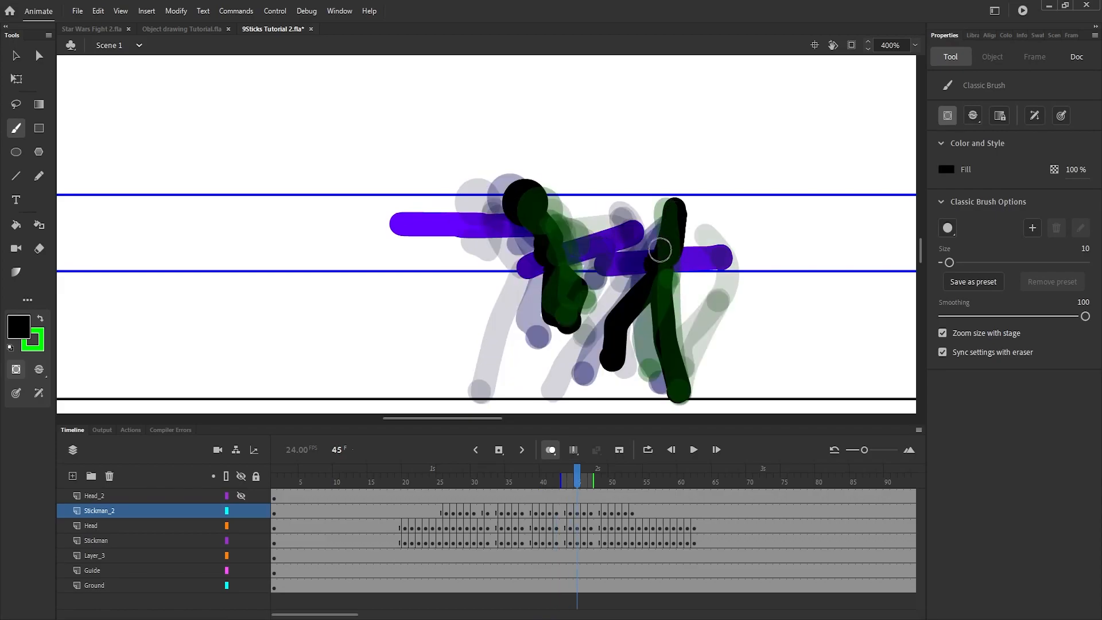
pyautogui.press('.')
pyautogui.moveTo(666, 211); pyautogui.dragTo(658, 260)
pyautogui.press('.')
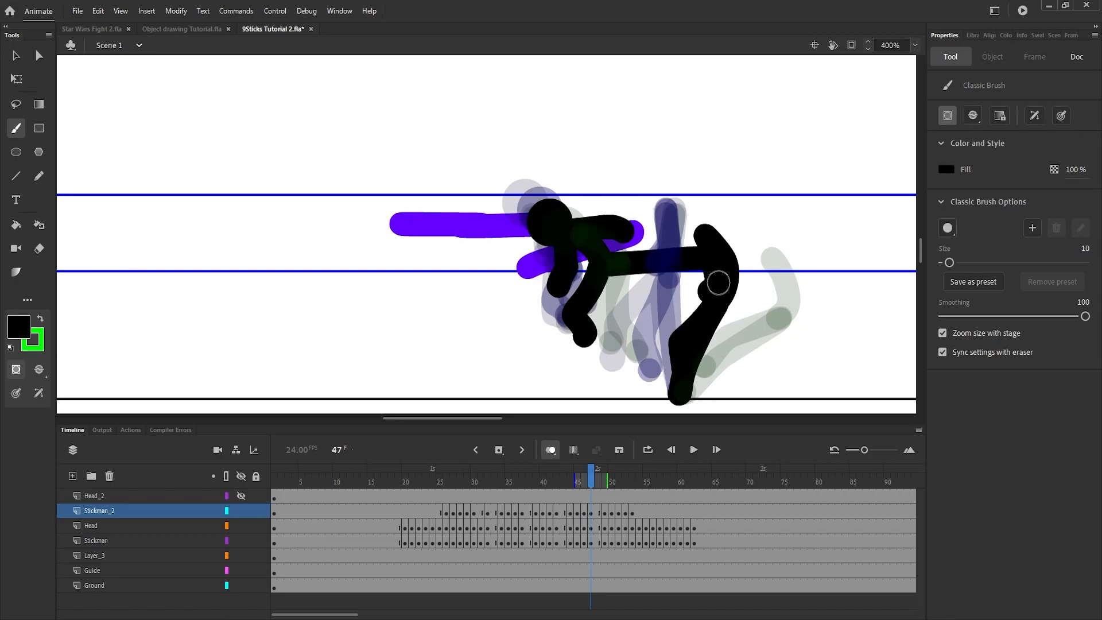
# Paint the second stickman's arm at frame 49, reaching from the shoulder back toward the first stickman
pyautogui.press('.')
pyautogui.press('.')
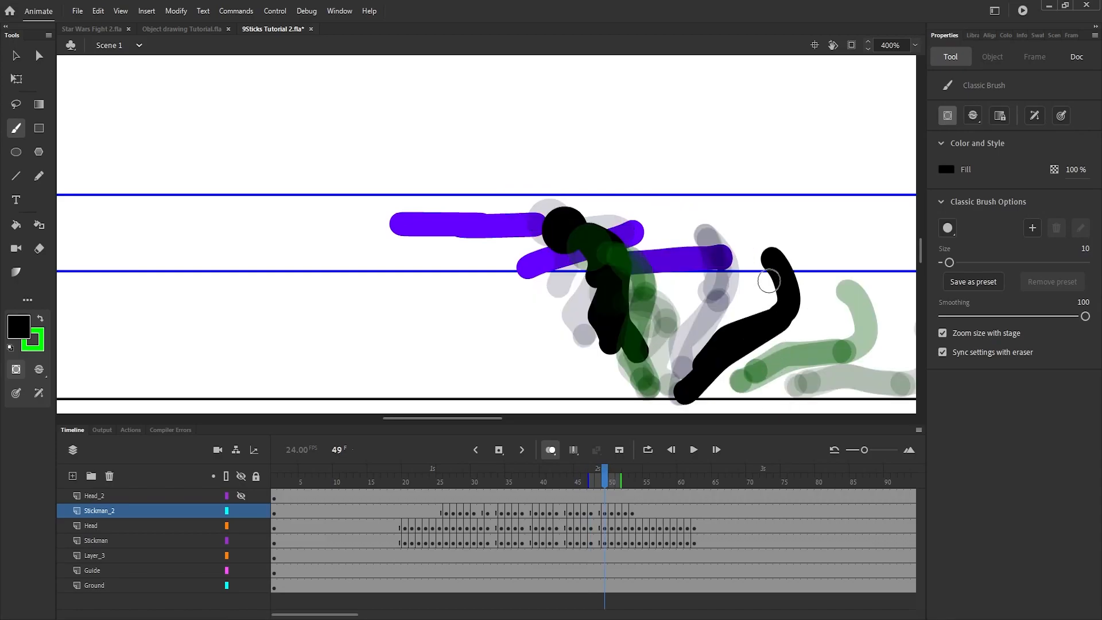
pyautogui.moveTo(772, 258)
pyautogui.mouseDown()
pyautogui.moveTo(744, 287)
pyautogui.moveTo(724, 294)
pyautogui.moveTo(738, 283)
pyautogui.moveTo(714, 282)
pyautogui.mouseUp()
pyautogui.hotkey('ctrl', 'z')
pyautogui.hotkey('ctrl', 'z')
pyautogui.moveTo(772, 262); pyautogui.dragTo(716, 281)
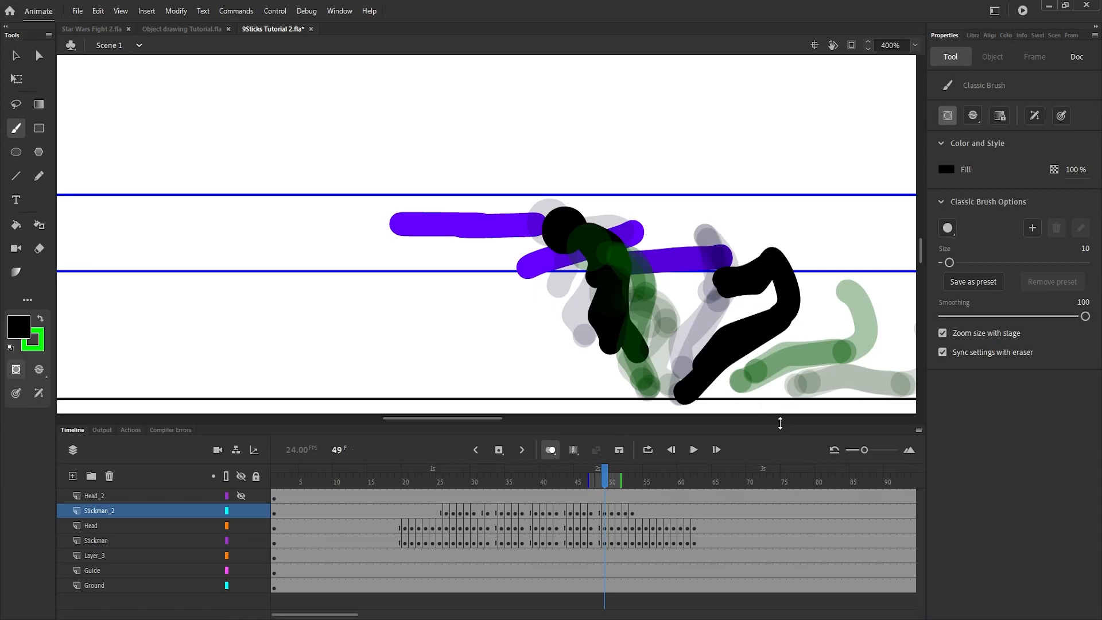
# Paint the second stickman's outstretched arm at frames 50, 51 and 52, following the falling body
pyautogui.moveTo(499, 419); pyautogui.dragTo(521, 425)
pyautogui.press('.')
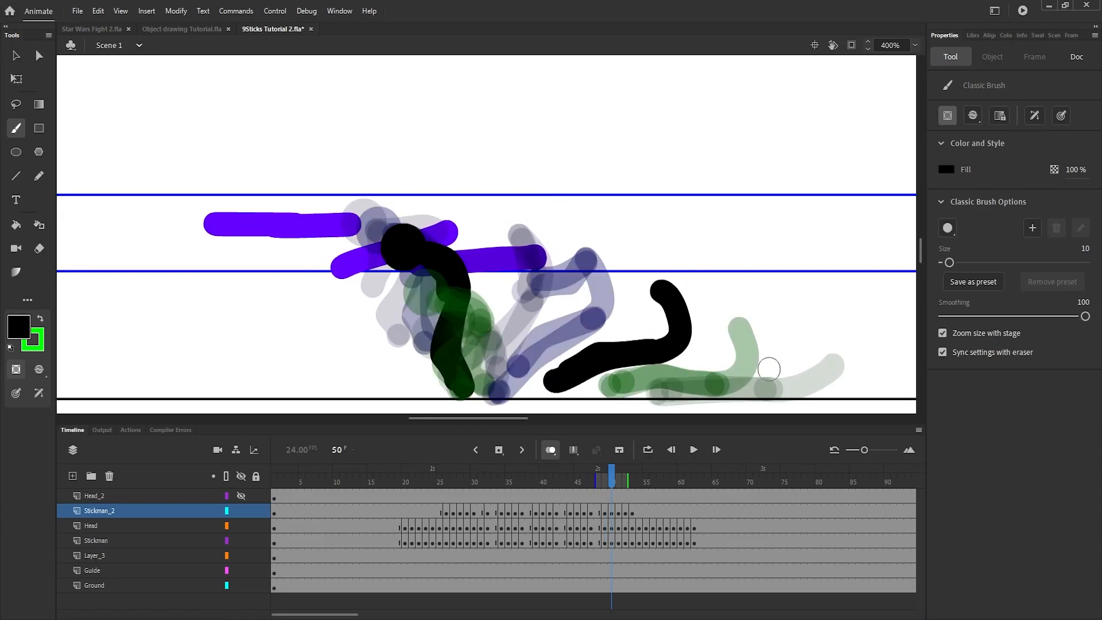
pyautogui.moveTo(662, 293); pyautogui.dragTo(602, 306)
pyautogui.press('.')
pyautogui.moveTo(740, 327)
pyautogui.mouseDown()
pyautogui.moveTo(677, 340)
pyautogui.moveTo(682, 347)
pyautogui.mouseUp()
pyautogui.press('.')
pyautogui.moveTo(828, 364)
pyautogui.mouseDown()
pyautogui.moveTo(768, 365)
pyautogui.moveTo(779, 366)
pyautogui.mouseUp()
# Paint the second stickman's arm at frame 53, lying flat along the torso on the ground
pyautogui.moveTo(514, 419); pyautogui.dragTo(541, 418)
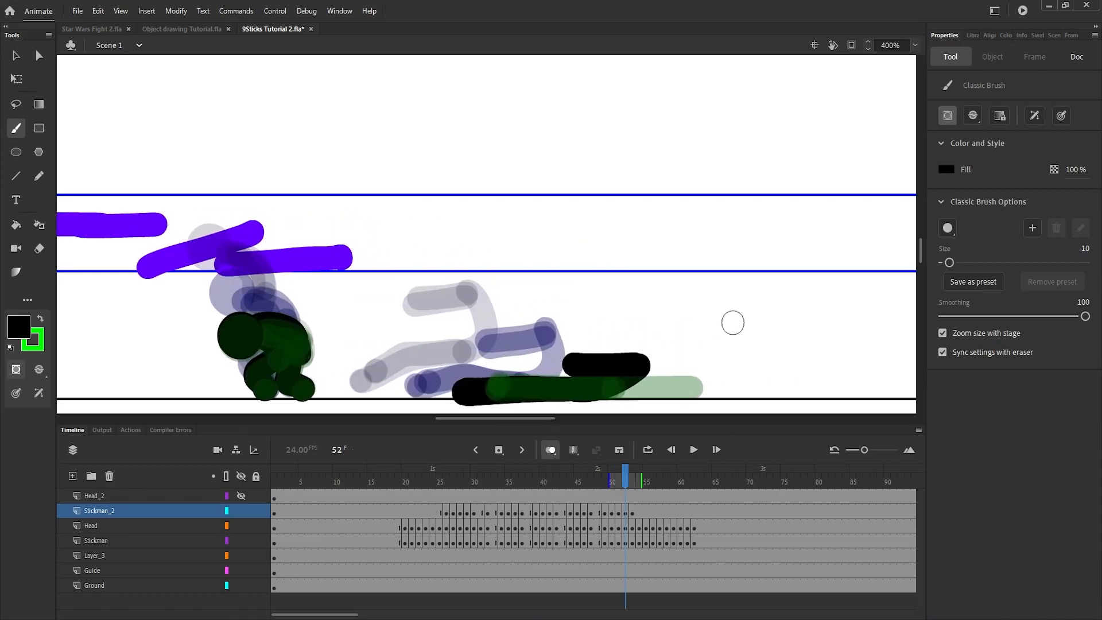
pyautogui.press('.')
pyautogui.moveTo(689, 386); pyautogui.dragTo(627, 379)
pyautogui.hotkey('ctrl', 'z')
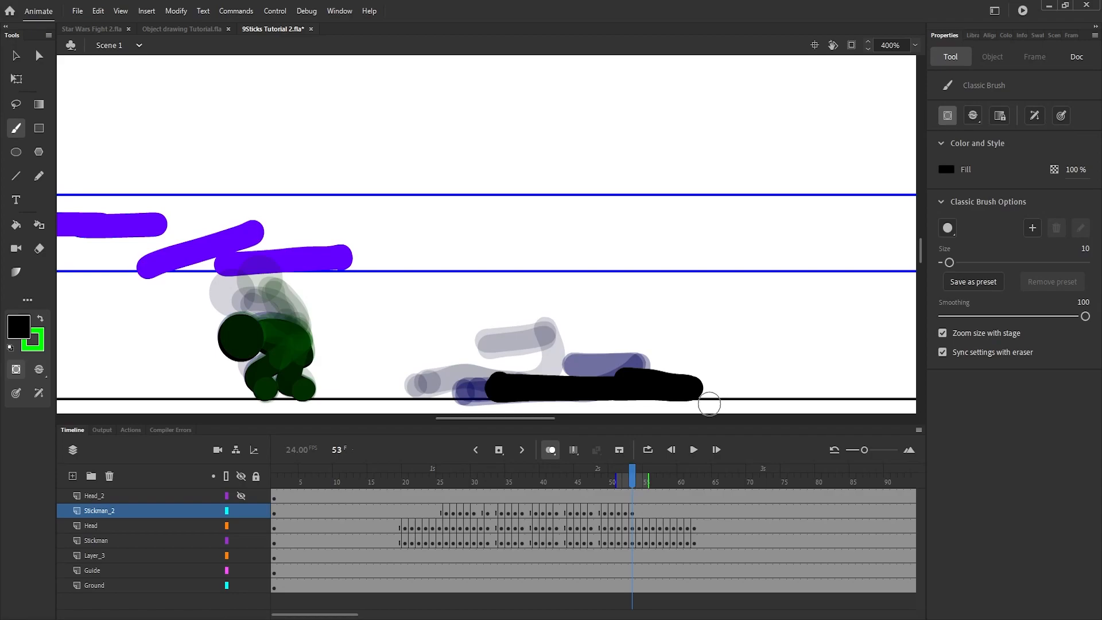
pyautogui.hotkey('ctrl', 'z')
pyautogui.moveTo(691, 387); pyautogui.dragTo(612, 384)
# Show the Head_2 layer and place the second stickman's head on its body in a new keyframe at frame 26
pyautogui.moveTo(636, 477); pyautogui.dragTo(371, 522)
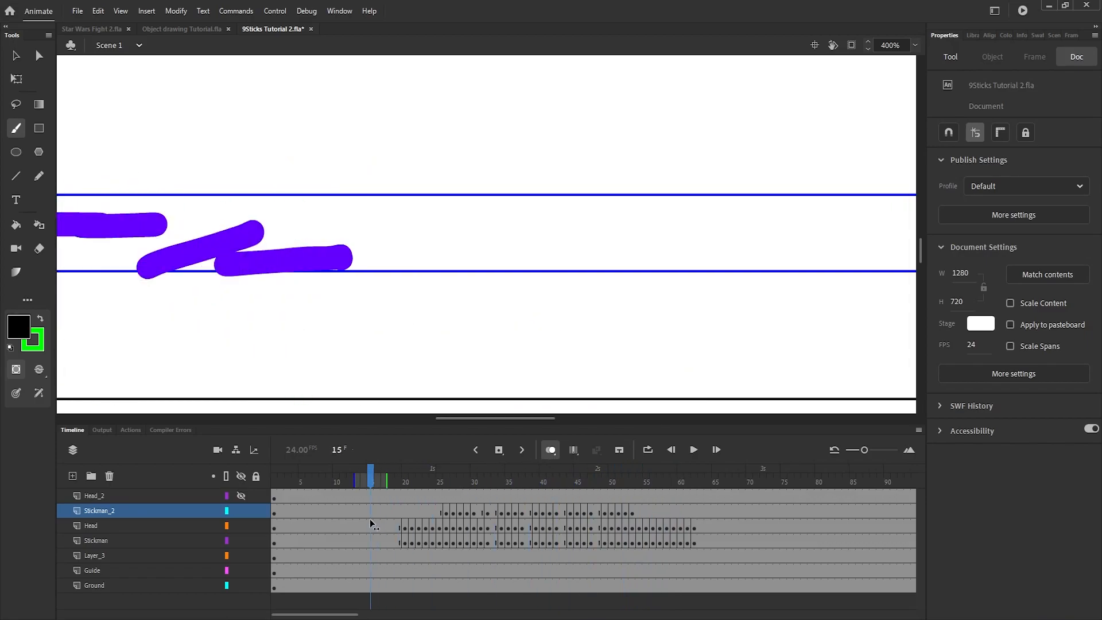
pyautogui.click(448, 495)
pyautogui.click(16, 56)
pyautogui.moveTo(516, 418); pyautogui.dragTo(458, 418)
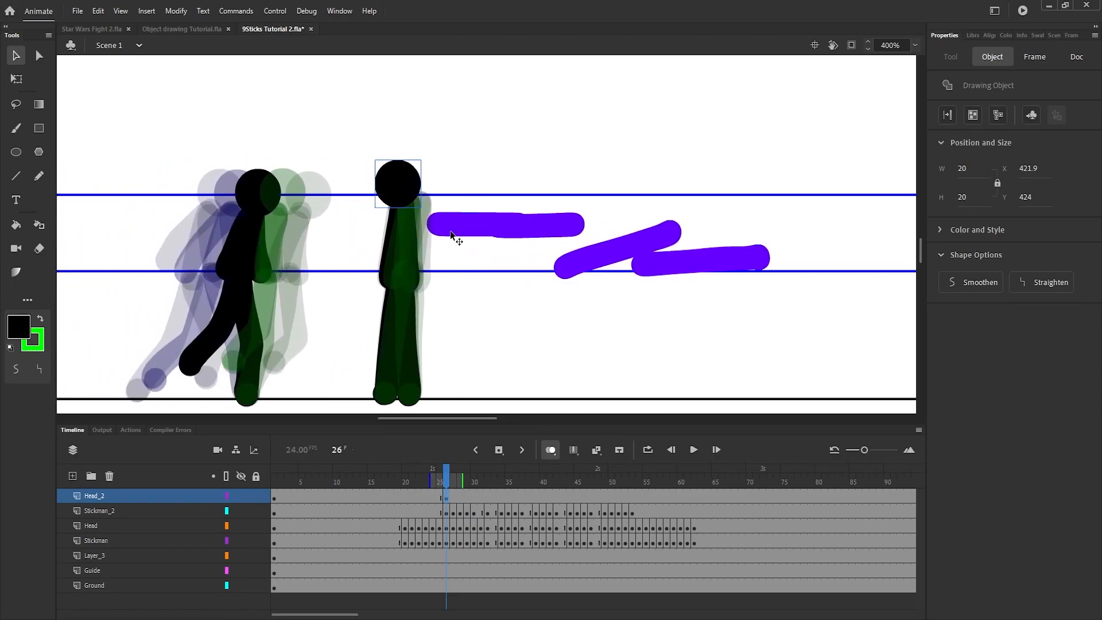
pyautogui.press('Right')
pyautogui.press('Right')
# Add a Head_2 keyframe at frame 27 and nudge the head right to about X 425.15, following the shoulders
pyautogui.press('F6')
pyautogui.press('Right')
pyautogui.press('Right')
pyautogui.press('Right')
pyautogui.press('Right')
pyautogui.press('Right')
pyautogui.press('Right')
pyautogui.press('Right')
pyautogui.press('Right')
pyautogui.press('Right')
pyautogui.press('Right')
pyautogui.press('Right')
pyautogui.press('Right')
pyautogui.press('Right')
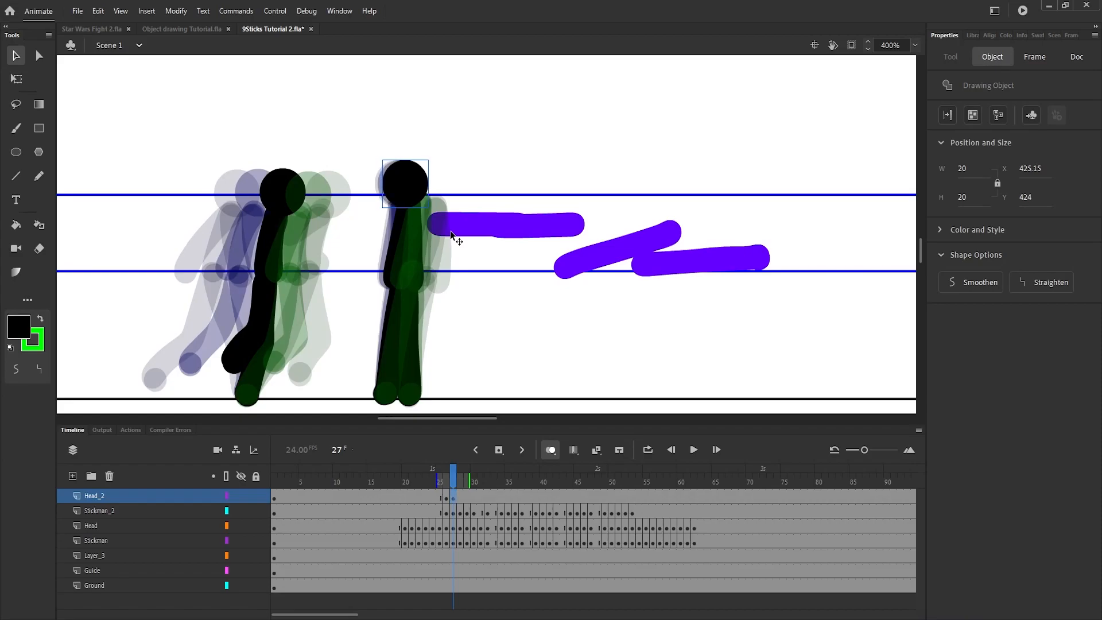
pyautogui.press('Right')
# Add Head_2 keyframes at frames 28 and 29 and move the head right to about X 430.65 and X 439.05
pyautogui.press('F6')
pyautogui.press('Right')
pyautogui.press('Right')
pyautogui.press('Right')
pyautogui.press('Right')
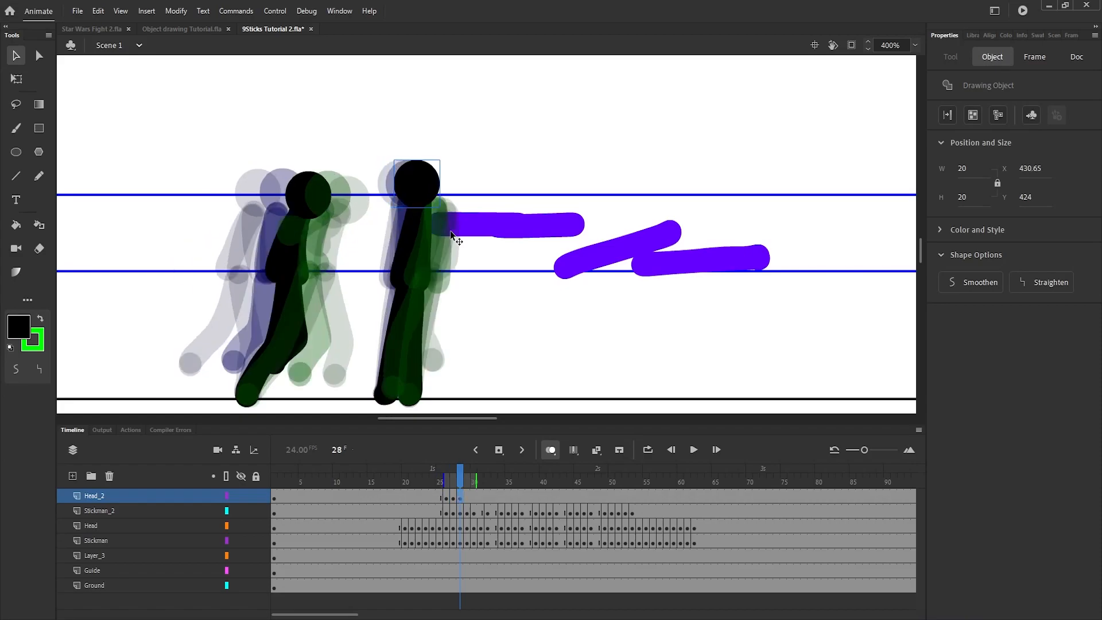
pyautogui.press('F6')
pyautogui.moveTo(428, 182); pyautogui.dragTo(444, 180)
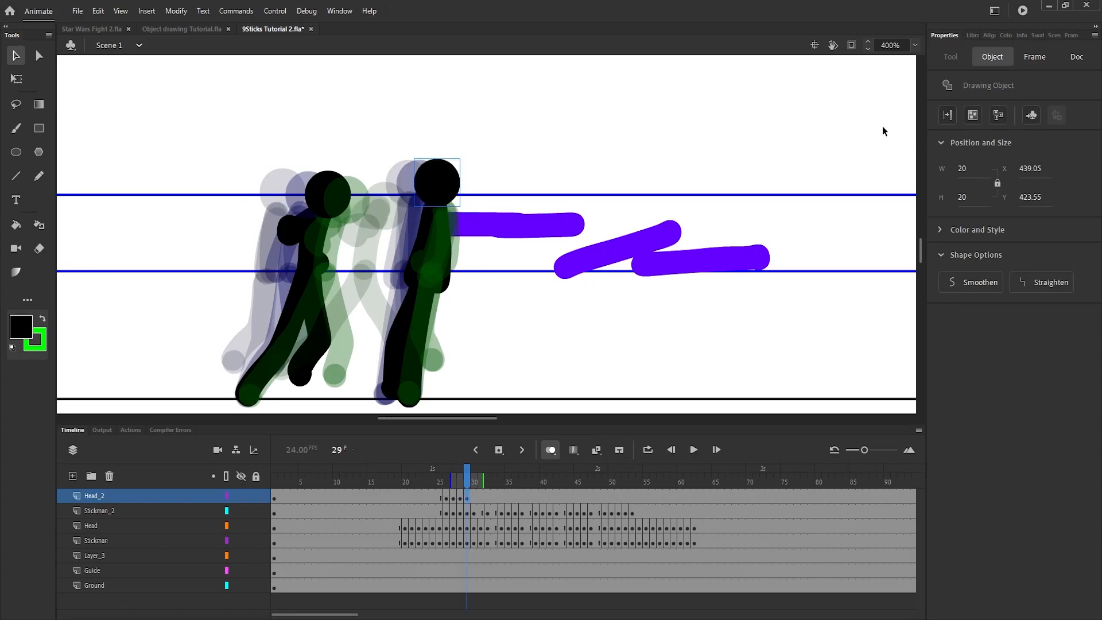
# Turn on object snapping in the document settings and try moving the second stickman's head at frame 28 with it
pyautogui.click(894, 139)
pyautogui.click(957, 133)
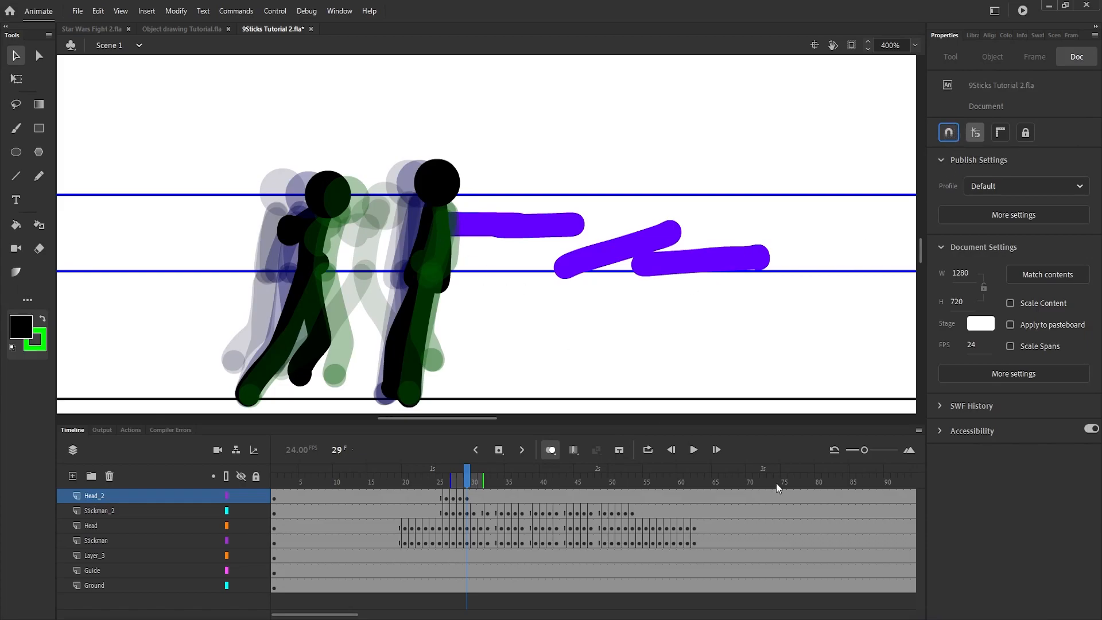
pyautogui.click(459, 497)
pyautogui.click(422, 184)
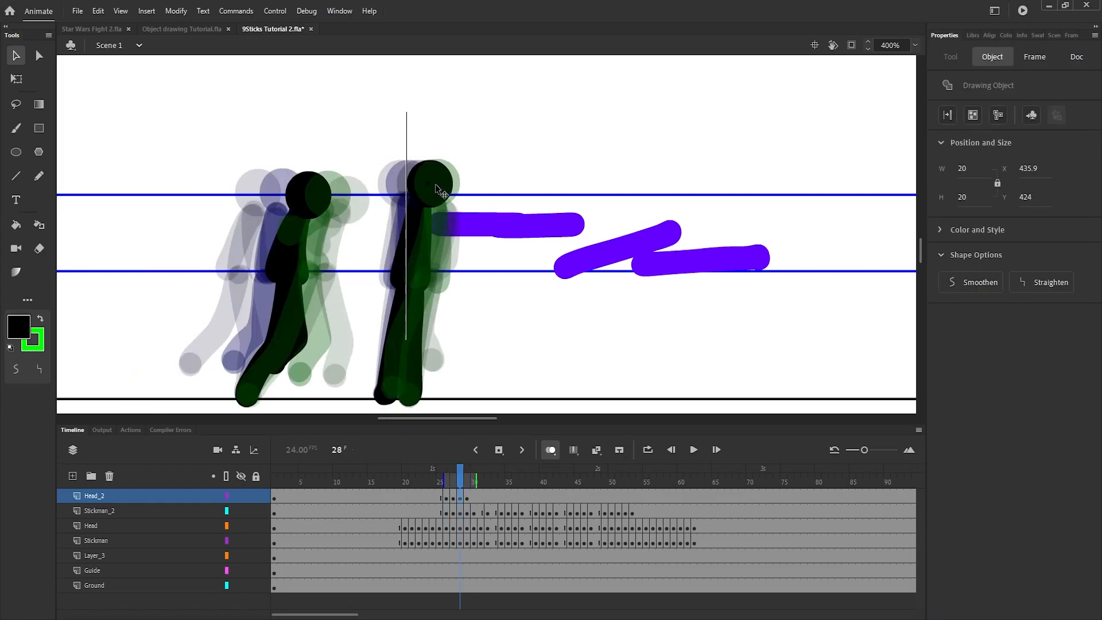
pyautogui.moveTo(426, 182); pyautogui.dragTo(430, 197)
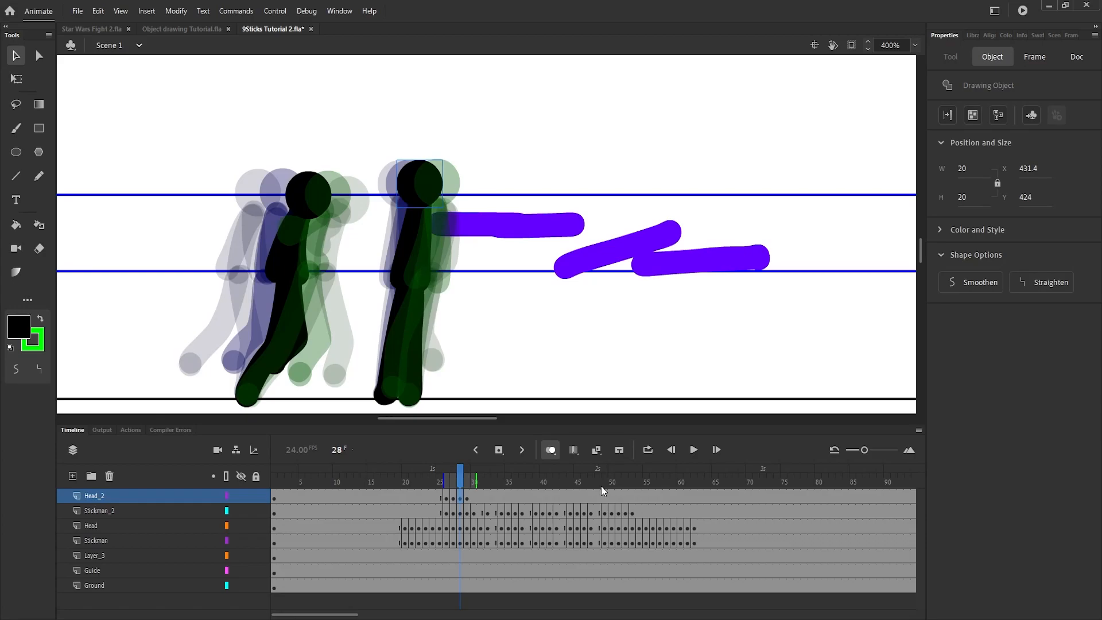
pyautogui.click(822, 108)
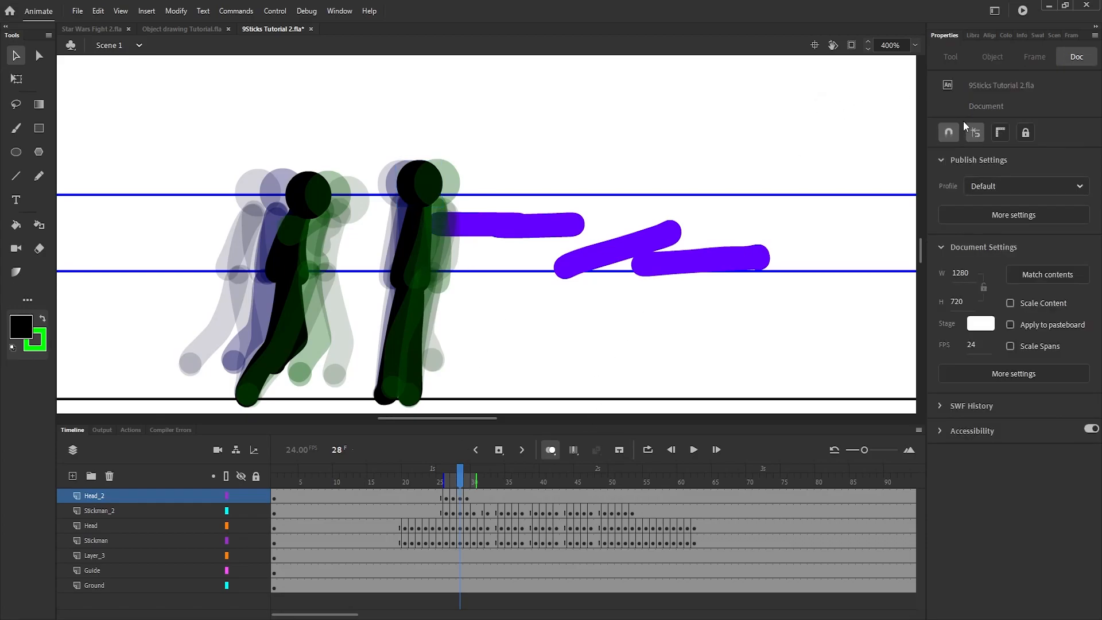
# Position the second stickman's head on its body in a Head_2 keyframe for each pose from frame 30 to frame 53
pyautogui.click(451, 497)
pyautogui.click(460, 496)
pyautogui.click(468, 494)
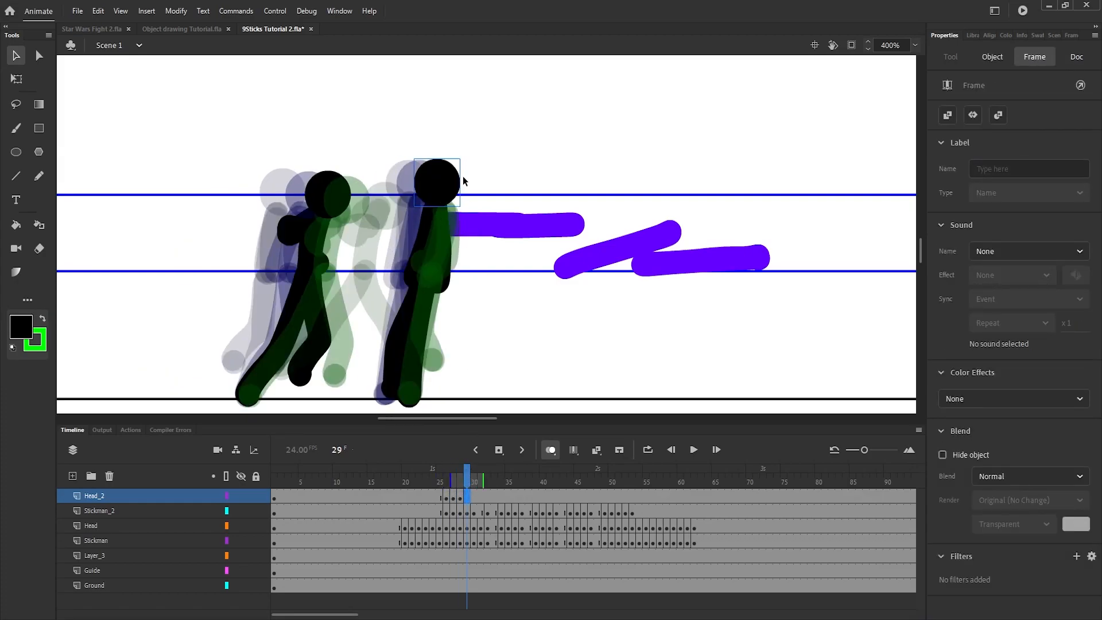
pyautogui.press('.')
pyautogui.click(441, 188)
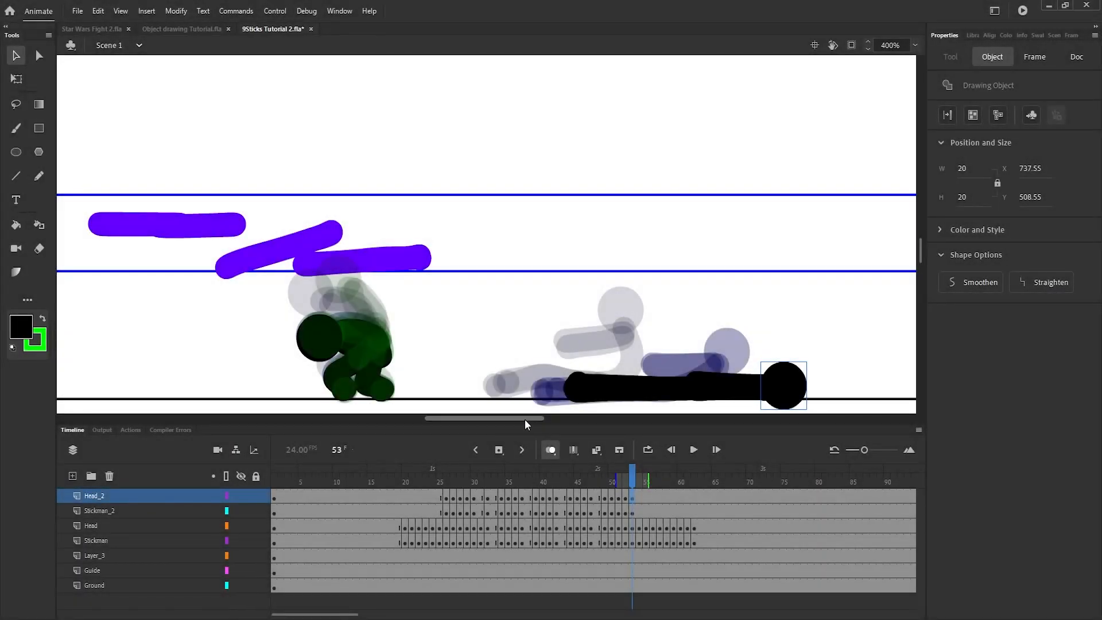
# Move the head at frame 53 from Head_2 to the Stickman_2 layer in place, and add a Stickman_2 keyframe at frame 54
pyautogui.moveTo(527, 418); pyautogui.dragTo(579, 418)
pyautogui.moveTo(924, 253); pyautogui.dragTo(922, 255)
pyautogui.moveTo(492, 418); pyautogui.dragTo(460, 418)
pyautogui.moveTo(634, 485); pyautogui.dragTo(642, 475)
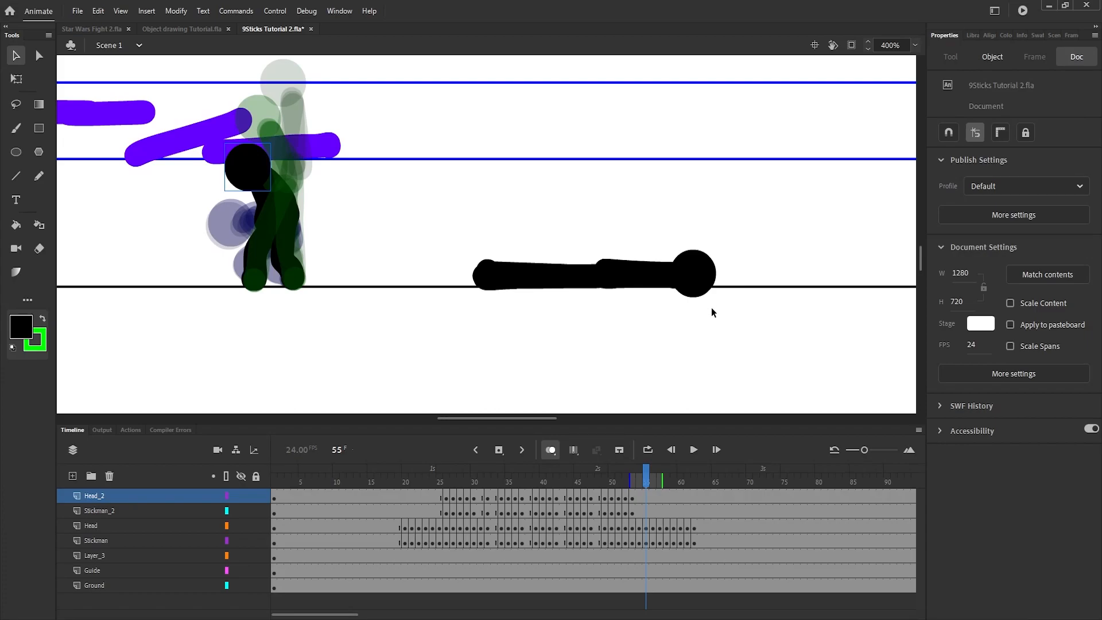
pyautogui.click(700, 260)
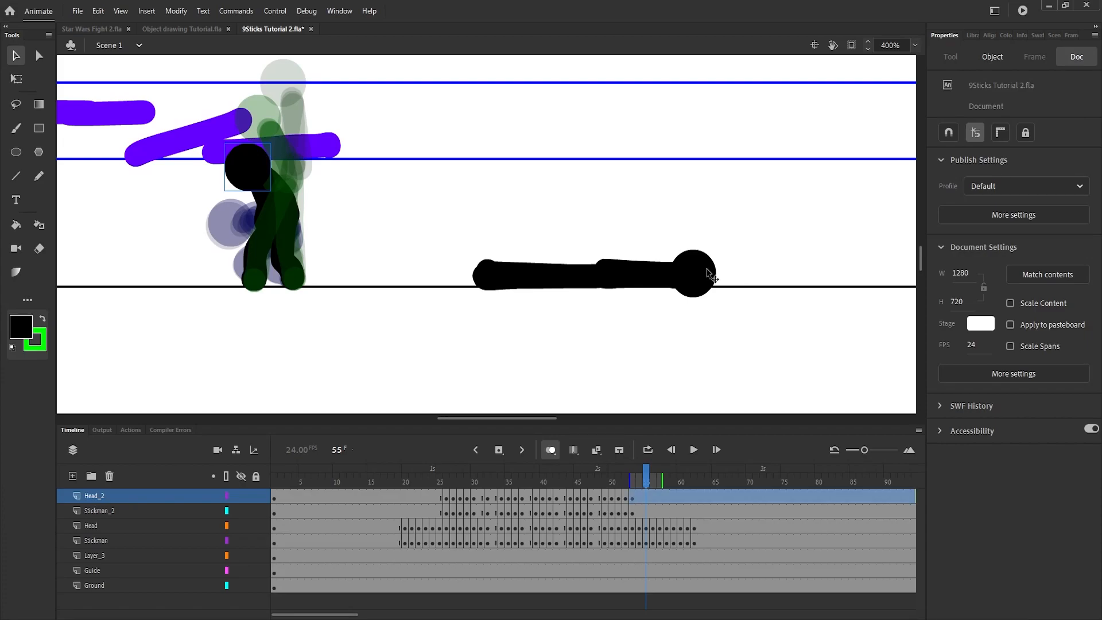
pyautogui.click(632, 495)
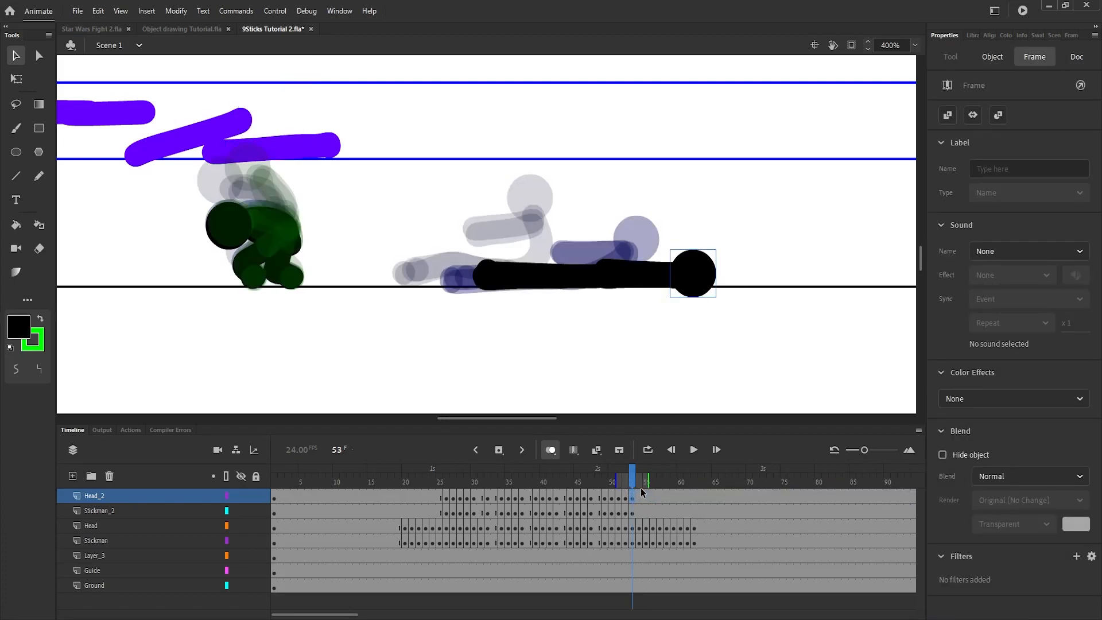
pyautogui.press('Delete')
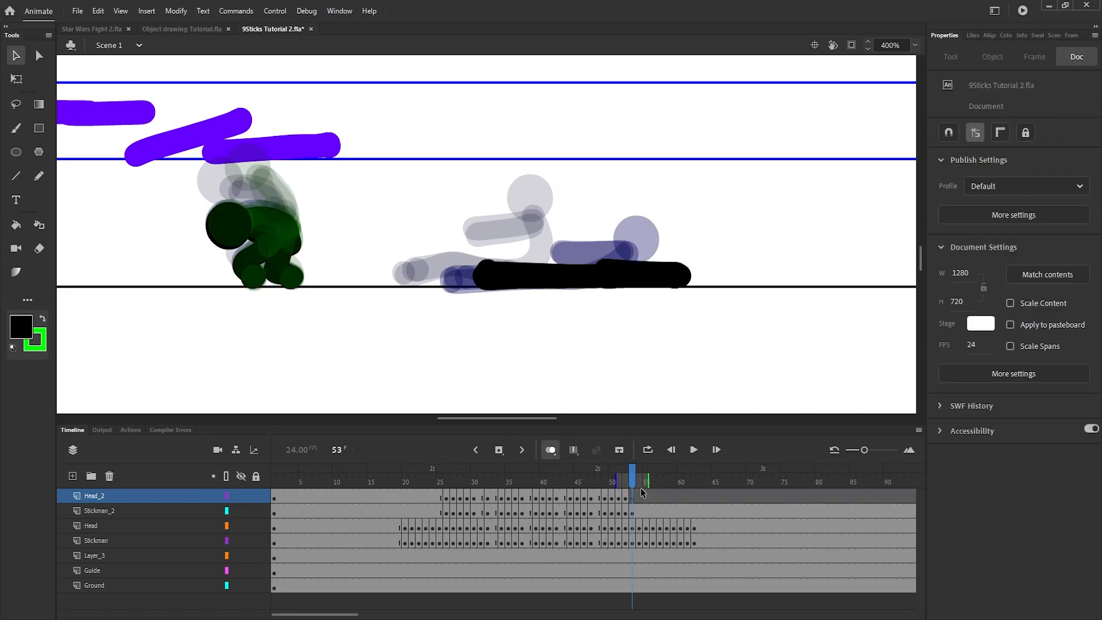
pyautogui.click(636, 508)
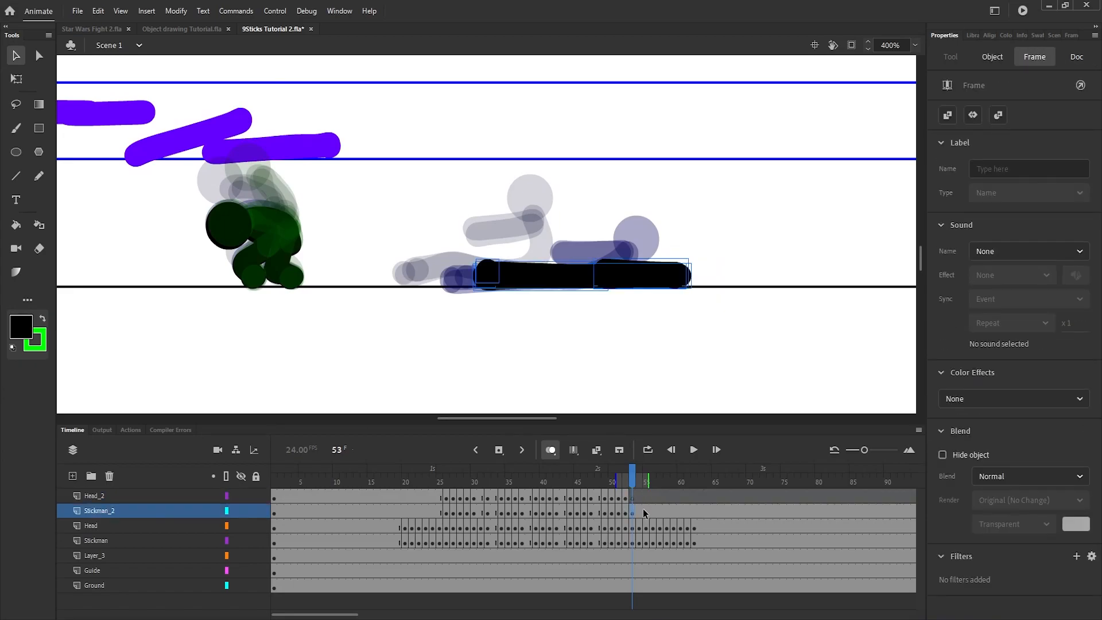
pyautogui.hotkey('ctrl', 'z')
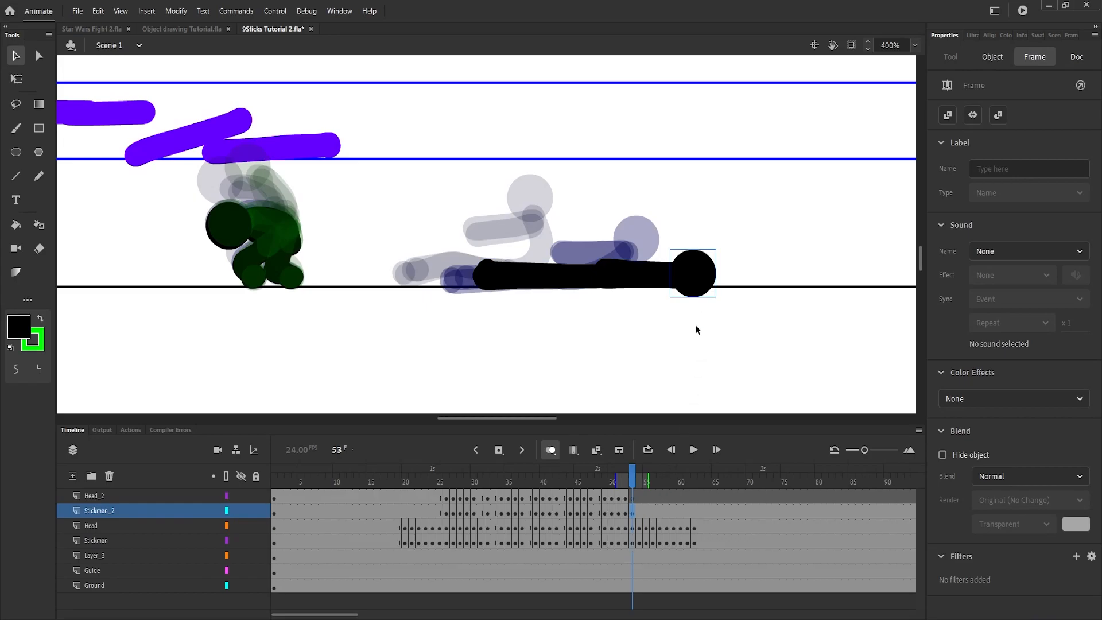
pyautogui.click(633, 513)
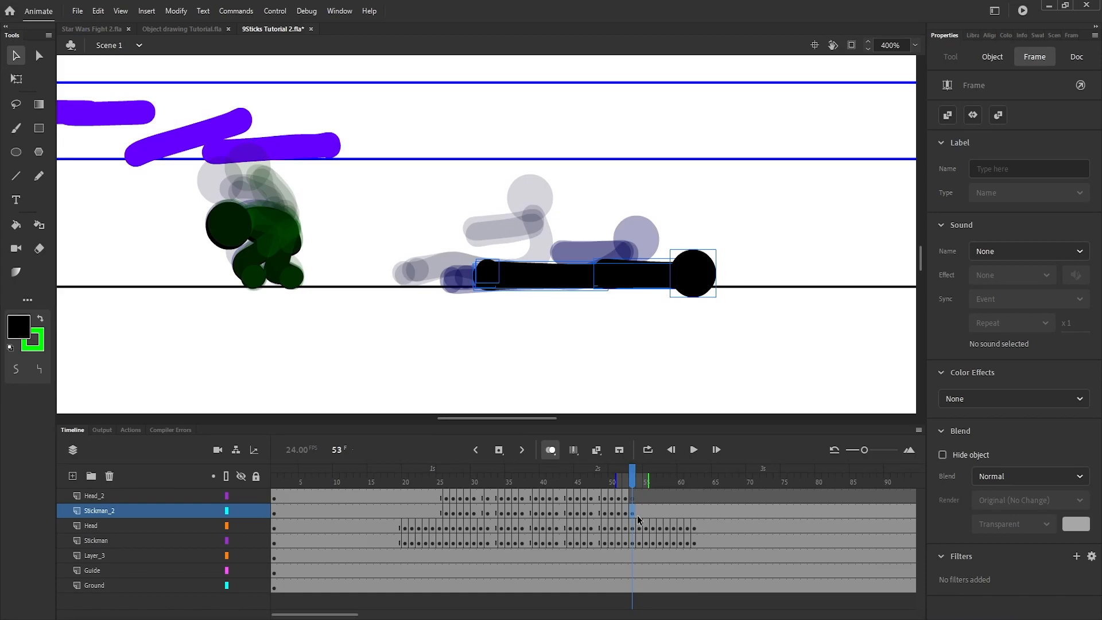
pyautogui.click(639, 513)
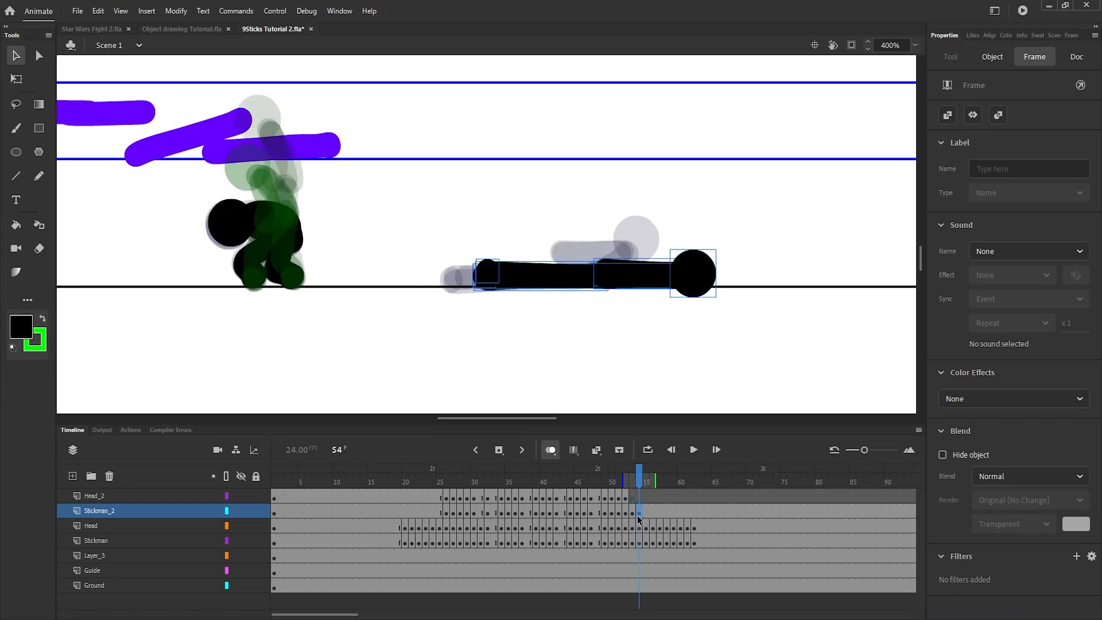
# Try sliding the whole lying stickman back and forth along the ground at frame 54
pyautogui.hotkey('shift', 'Right')
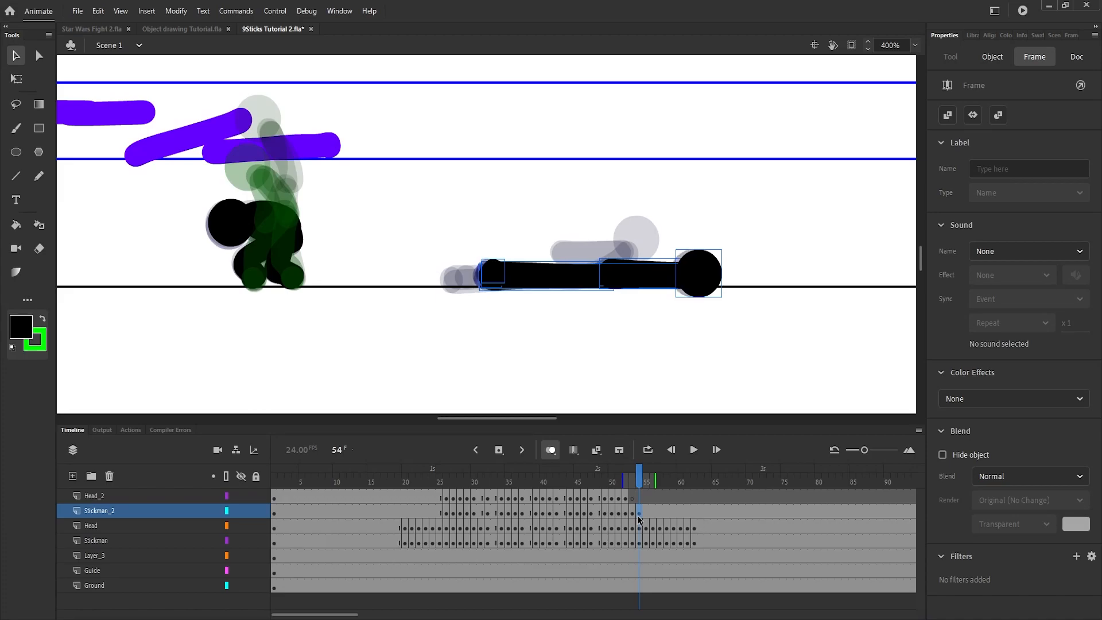
pyautogui.hotkey('shift', 'Right')
pyautogui.hotkey('shift', 'Right')
pyautogui.hotkey('shift', 'Right')
pyautogui.hotkey('shift', 'Right')
pyautogui.hotkey('shift', 'Left')
pyautogui.hotkey('shift', 'Right')
pyautogui.hotkey('shift', 'Right')
pyautogui.hotkey('shift', 'Right')
pyautogui.hotkey('shift', 'Right')
pyautogui.hotkey('shift', 'Left')
pyautogui.hotkey('shift', 'Left')
pyautogui.hotkey('shift', 'Left')
pyautogui.hotkey('shift', 'Left')
pyautogui.hotkey('shift', 'Left')
pyautogui.hotkey('shift', 'Left')
pyautogui.hotkey('shift', 'Left')
pyautogui.hotkey('shift', 'Left')
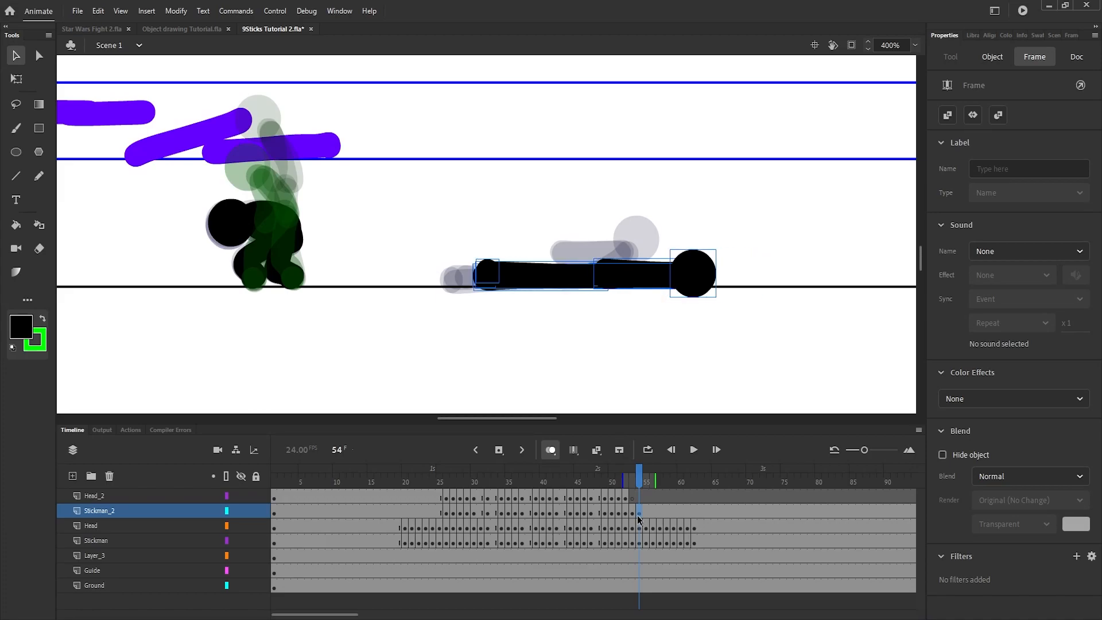
pyautogui.hotkey('shift', 'Right')
pyautogui.hotkey('shift', 'Right')
pyautogui.hotkey('shift', 'Right')
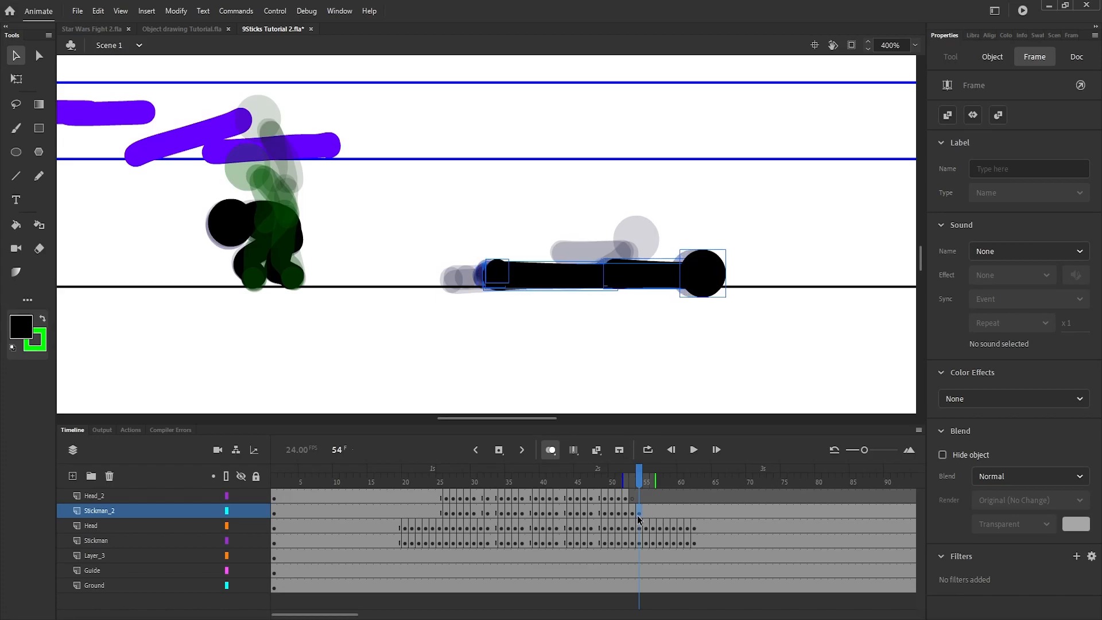
pyautogui.press('Right')
pyautogui.press('Right')
pyautogui.press('Right')
pyautogui.press('Right')
pyautogui.press('Right')
pyautogui.press('Right')
pyautogui.press('Right')
pyautogui.press('Right')
pyautogui.press('Right')
pyautogui.press('Right')
pyautogui.press('Right')
pyautogui.press('Right')
pyautogui.press('Right')
pyautogui.press('Right')
pyautogui.press('Right')
pyautogui.press('Right')
pyautogui.press('Right')
pyautogui.press('Right')
pyautogui.press('Right')
pyautogui.press('Right')
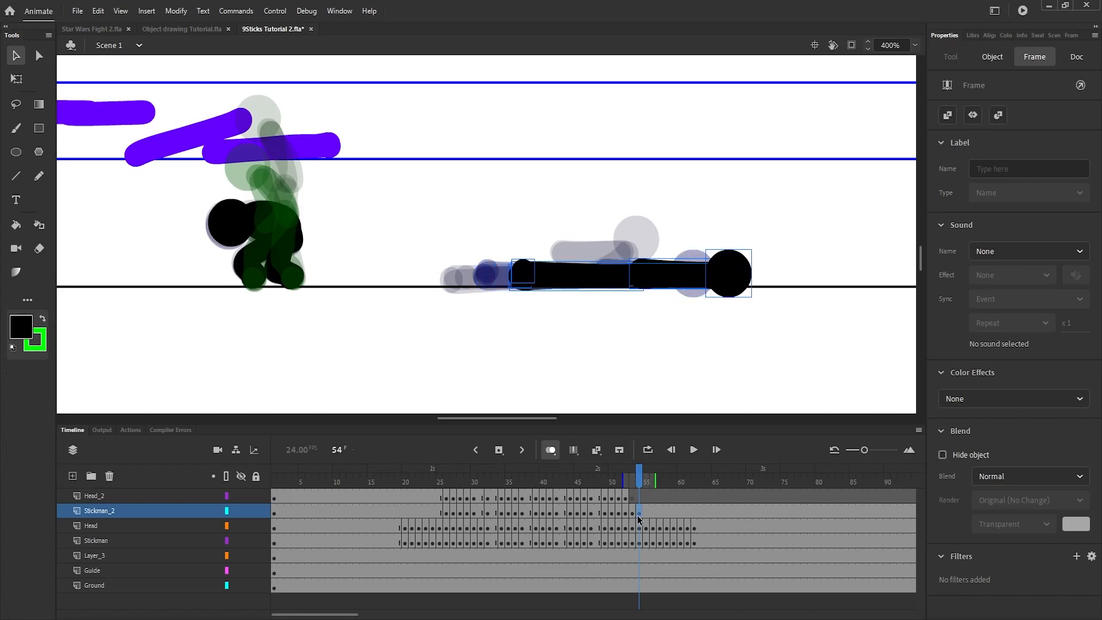
pyautogui.press('Right')
pyautogui.press('Right')
pyautogui.press('Right')
pyautogui.press('Right')
pyautogui.press('Right')
pyautogui.press('Right')
pyautogui.hotkey('shift', 'Left')
pyautogui.hotkey('shift', 'Left')
pyautogui.hotkey('shift', 'Left')
pyautogui.hotkey('shift', 'Left')
pyautogui.hotkey('shift', 'Left')
pyautogui.hotkey('shift', 'Left')
pyautogui.hotkey('shift', 'Left')
pyautogui.hotkey('shift', 'Left')
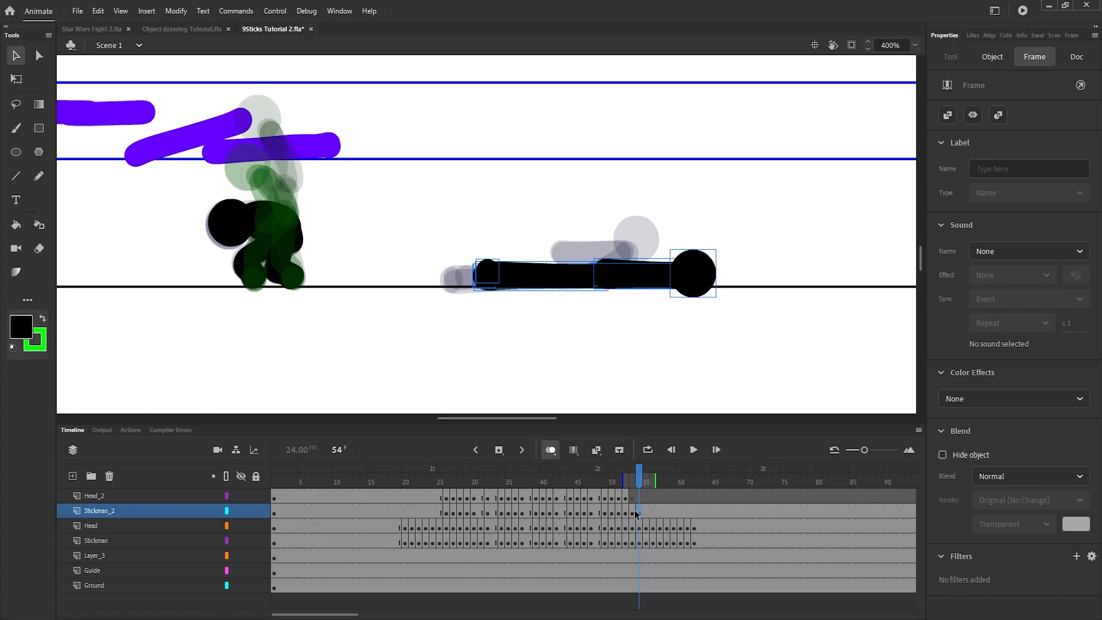
# Slide the lying second stickman a short distance right along the ground at frame 54, comparing it with frame 53
pyautogui.click(632, 511)
pyautogui.press('Right')
pyautogui.press('Right')
pyautogui.press('Right')
pyautogui.press('Right')
pyautogui.press('Right')
pyautogui.press('Right')
pyautogui.press('Right')
pyautogui.press('Right')
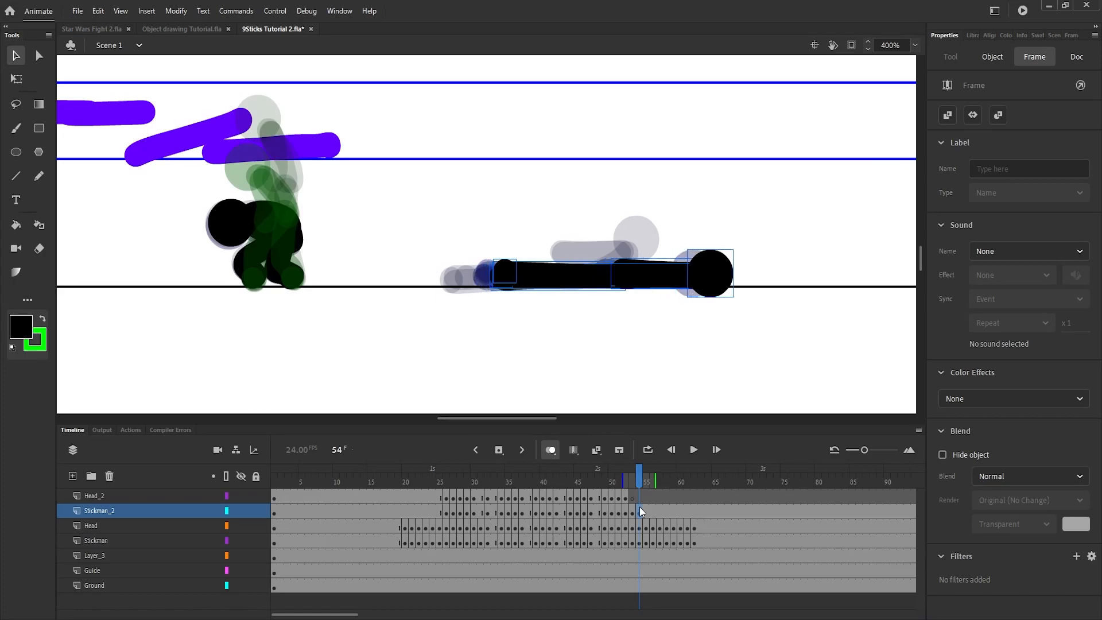
# Add a Stickman_2 keyframe at frame 55 and slide the lying stickman slightly farther right, less than in frame 54
pyautogui.press('F6')
pyautogui.press('Right')
pyautogui.press('Right')
pyautogui.press('Right')
pyautogui.press('Right')
pyautogui.press('Right')
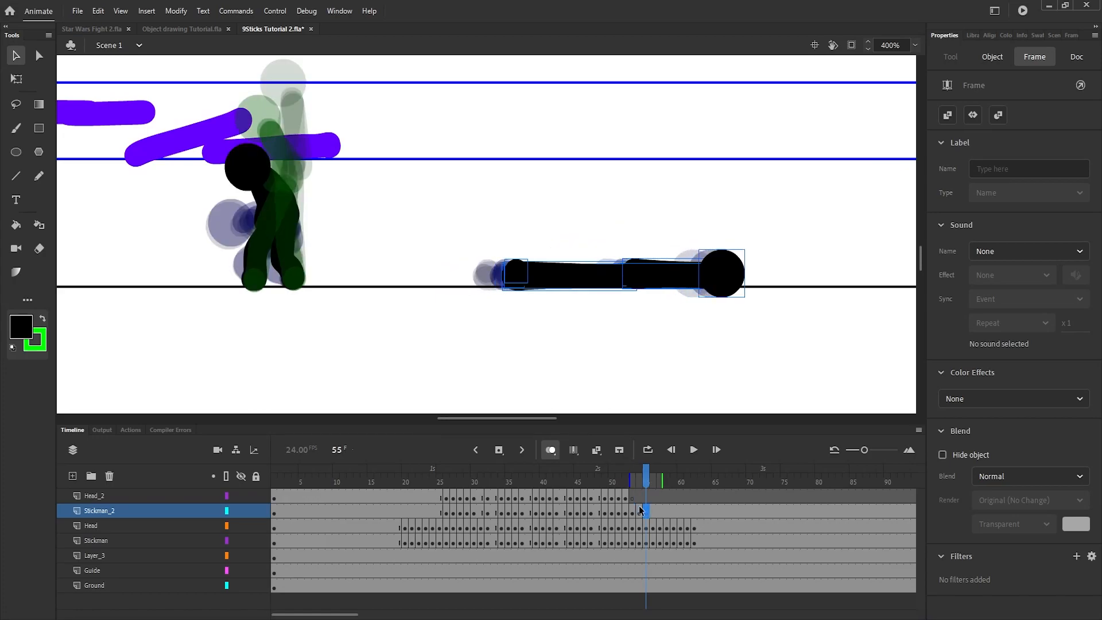
# Add a Stickman_2 keyframe at frame 56 and slide the lying stickman right by the same amount as in frame 55
pyautogui.press('F6')
pyautogui.press('Right')
pyautogui.press('Right')
pyautogui.press('Right')
pyautogui.press('Right')
pyautogui.press('Right')
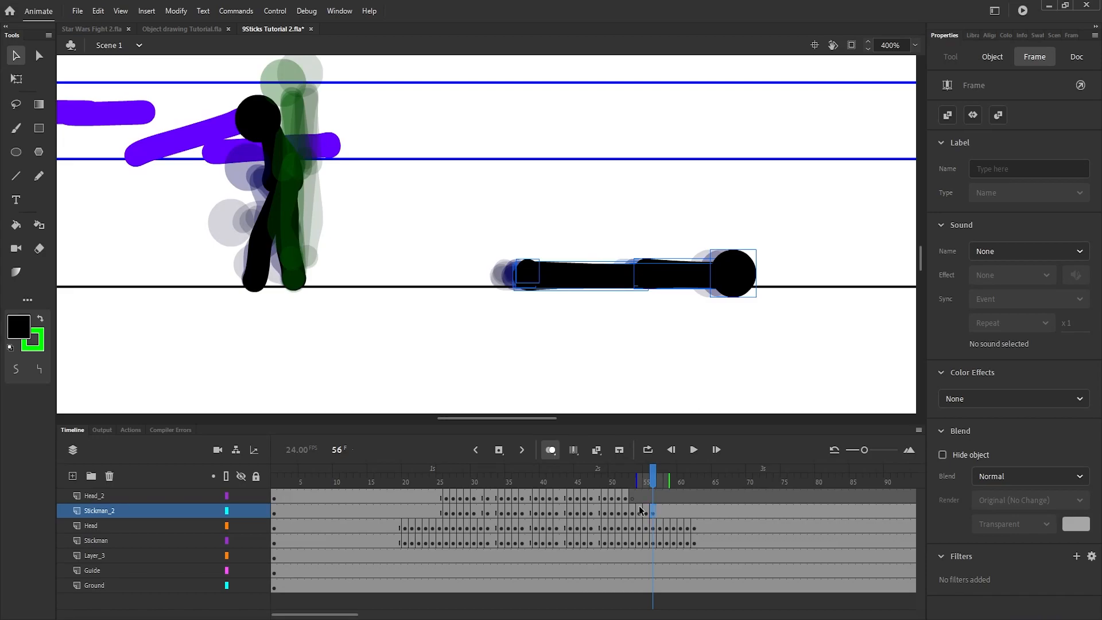
# Add Stickman_2 keyframes at frames 57 and 58, sliding the lying stickman right in each, by about half as much in frame 58
pyautogui.press('F6')
pyautogui.press('Right')
pyautogui.press('Right')
pyautogui.press('Right')
pyautogui.press('Right')
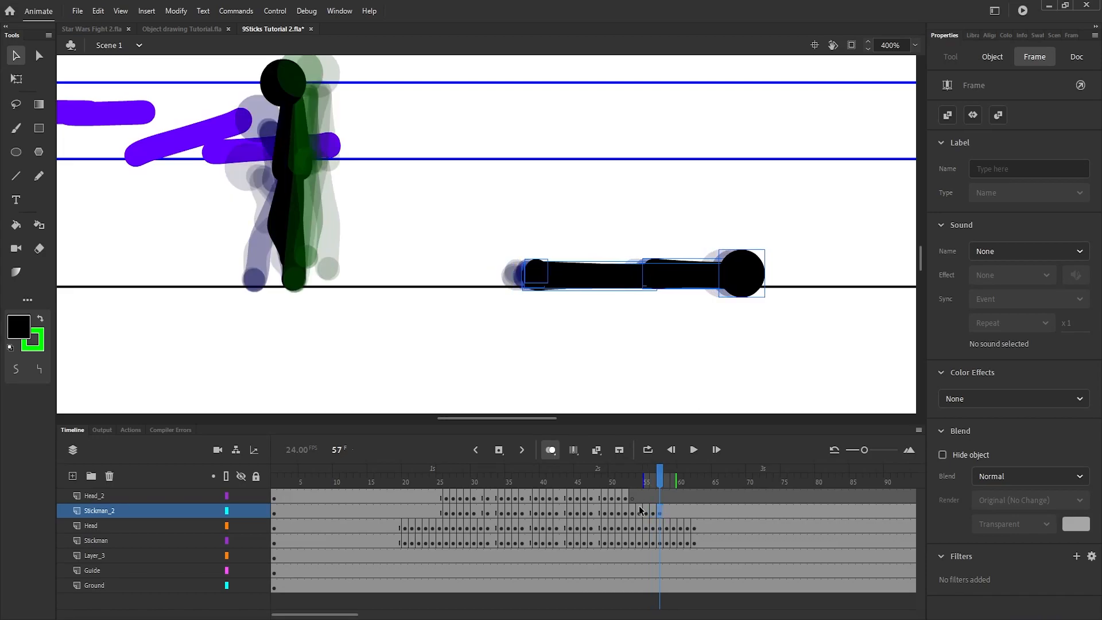
pyautogui.press('F6')
pyautogui.press('Right')
pyautogui.press('Right')
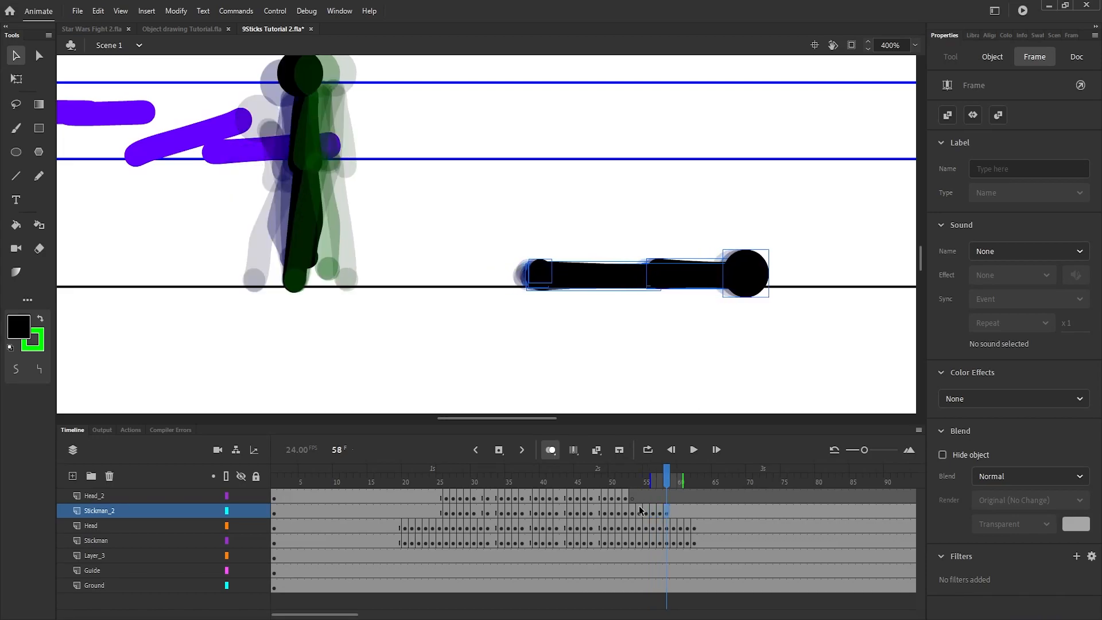
# Add Stickman_2 keyframes at frames 59 to 63, nudging the lying stickman slightly right through frame 61 and holding it still after that
pyautogui.press('F6')
pyautogui.press('Right')
pyautogui.press('Right')
pyautogui.press('F6')
pyautogui.press('Right')
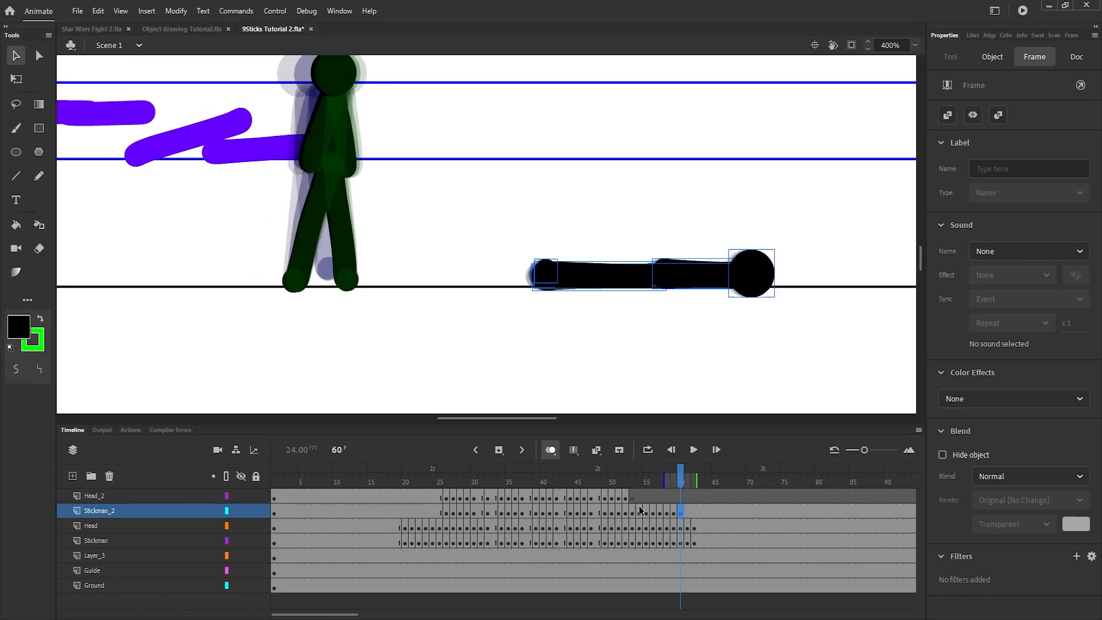
pyautogui.press('F6')
pyautogui.press('Right')
pyautogui.press('Right')
pyautogui.press('F6')
pyautogui.press('F6')
pyautogui.press('Return')
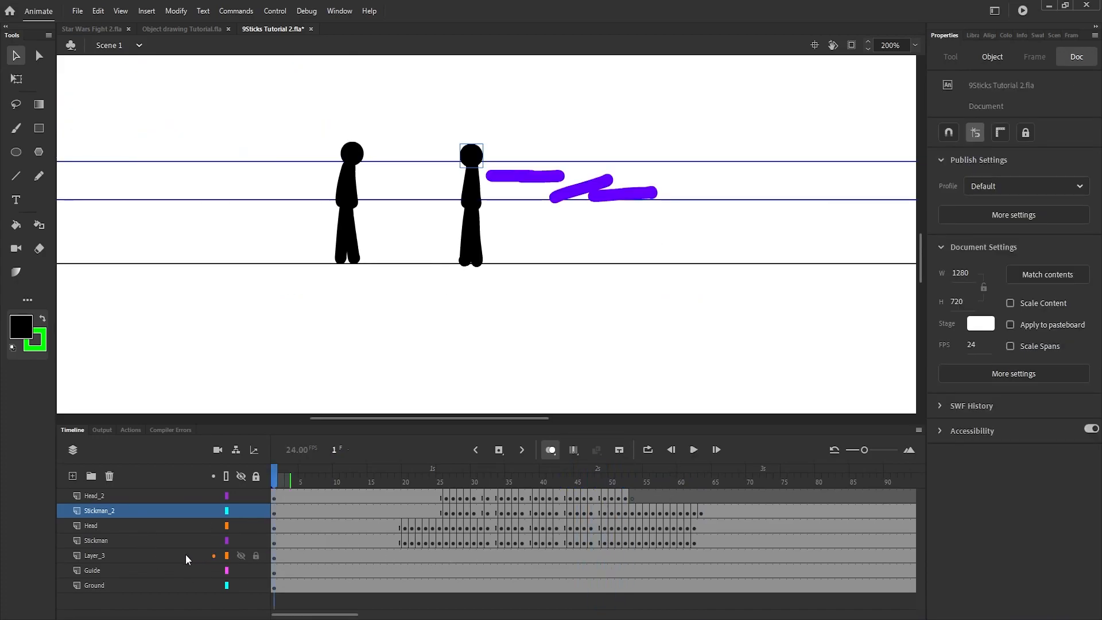
# Delete Layer_3 with its purple strokes and turn the Guide layer into a guide layer
pyautogui.click(213, 556)
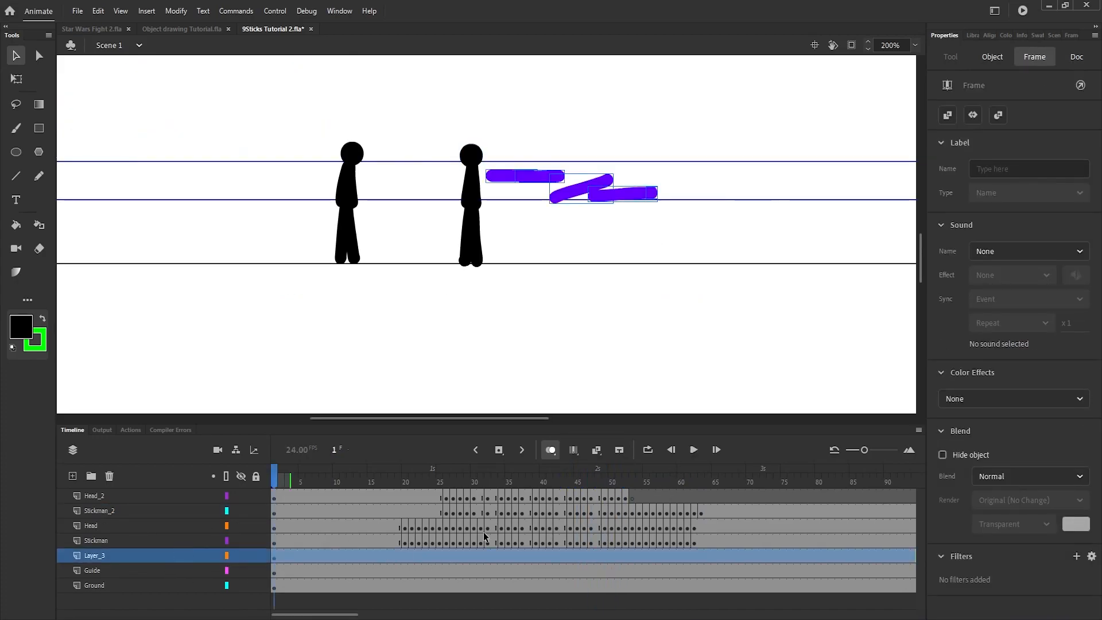
pyautogui.click(240, 554)
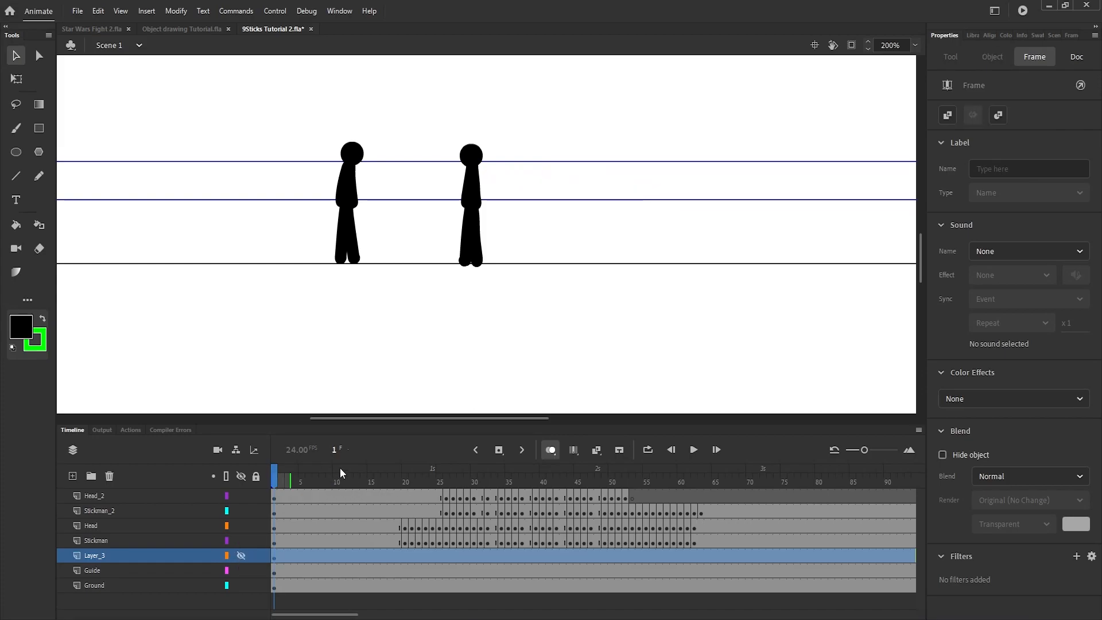
pyautogui.click(168, 540)
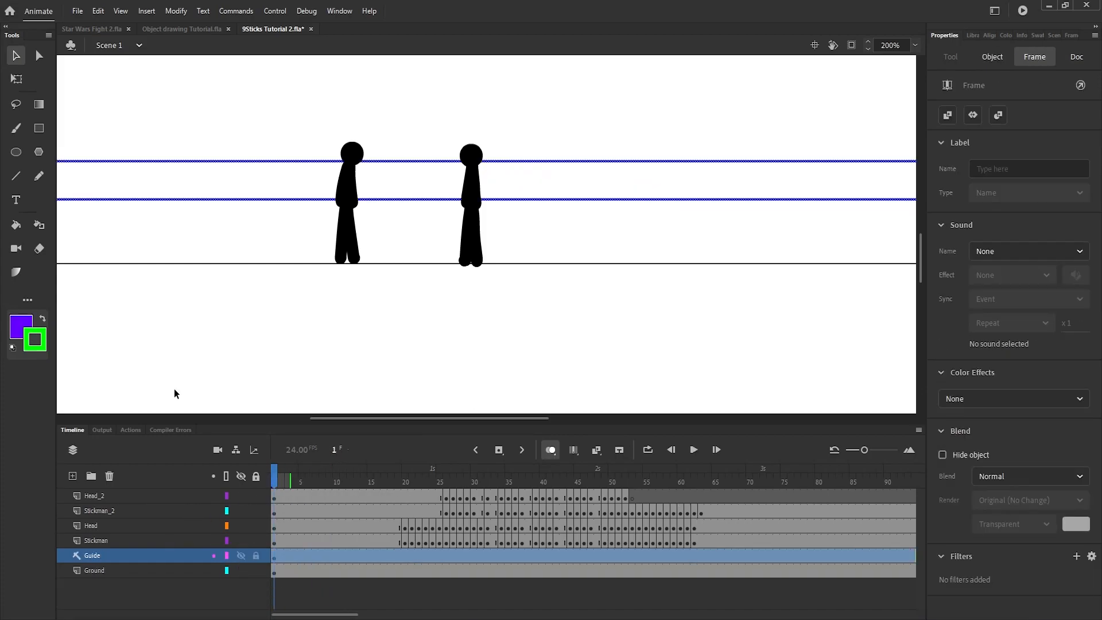
# Preview the whole fight as a test movie, close it, and play the animation on the timeline
pyautogui.hotkey('ctrl', 'Return')
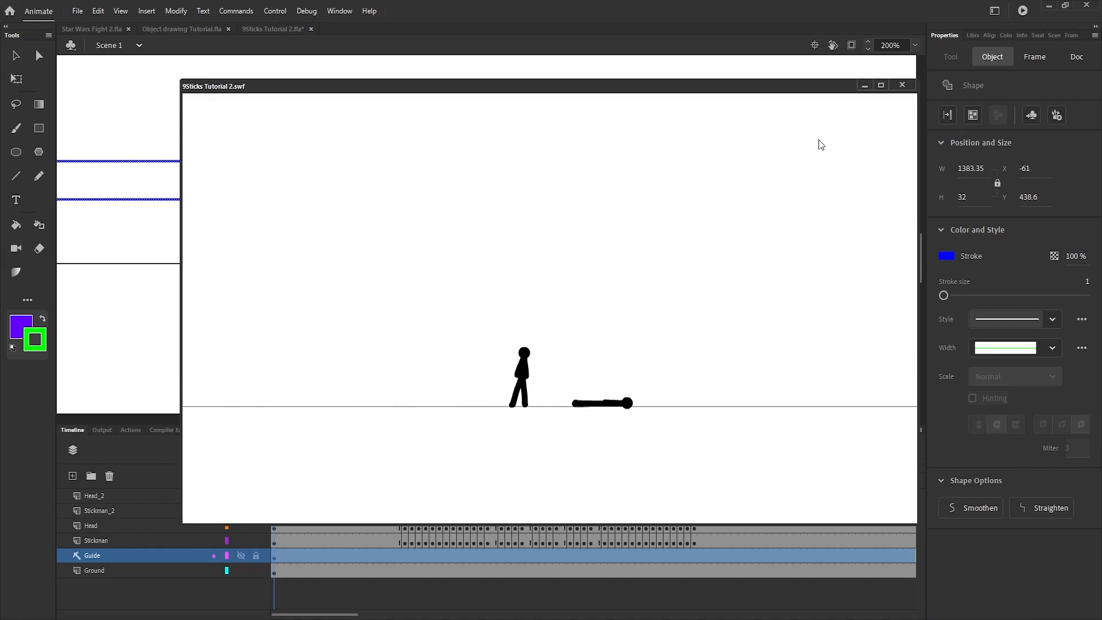
pyautogui.click(899, 85)
pyautogui.press('Return')
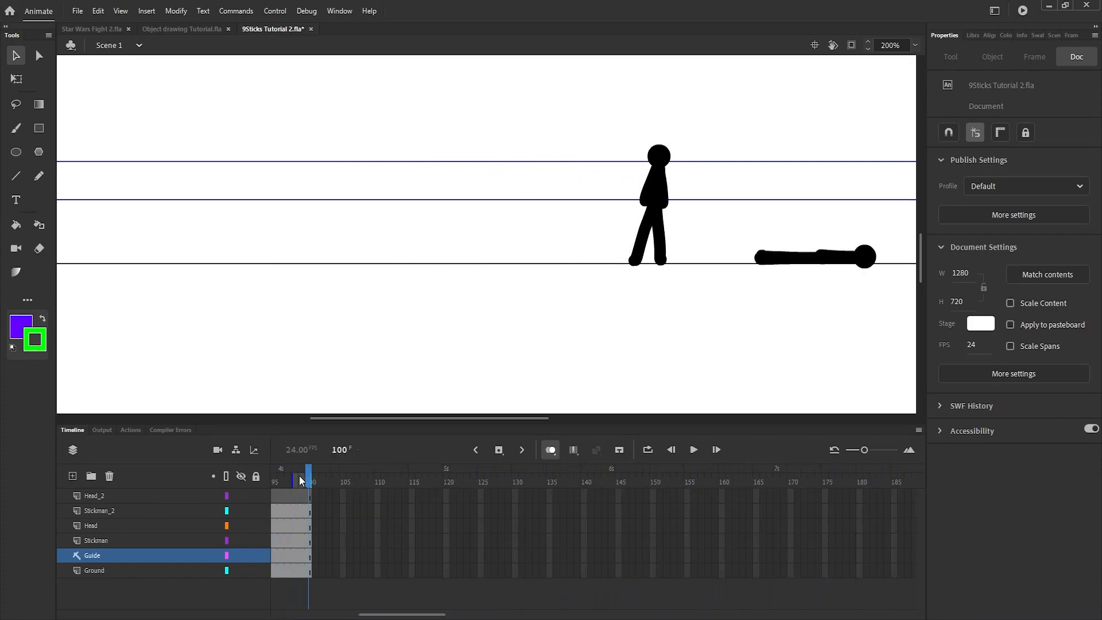
pyautogui.press('Return')
# Scrub through the punch to frame 32 and save the document
pyautogui.moveTo(21, 600); pyautogui.dragTo(481, 538)
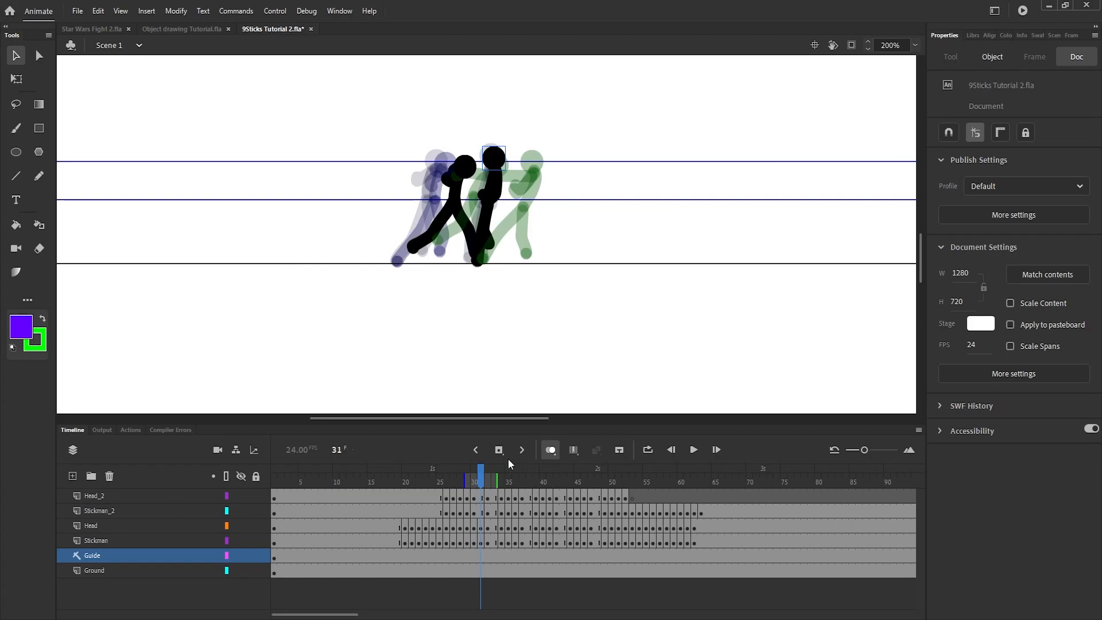
pyautogui.moveTo(442, 484); pyautogui.dragTo(488, 498)
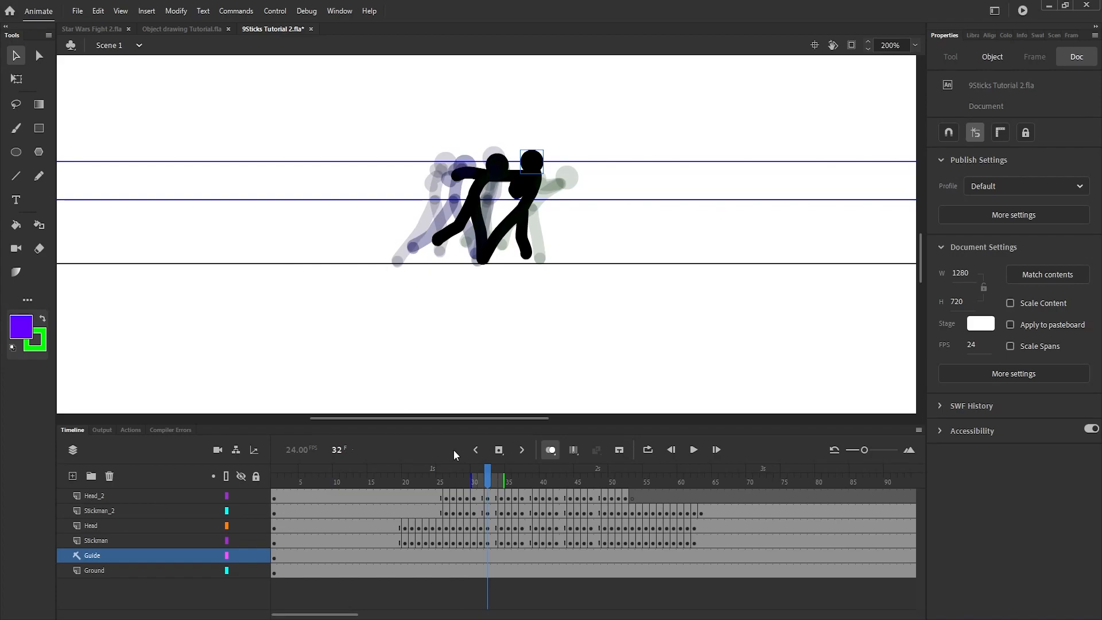
pyautogui.hotkey('ctrl', 'z')
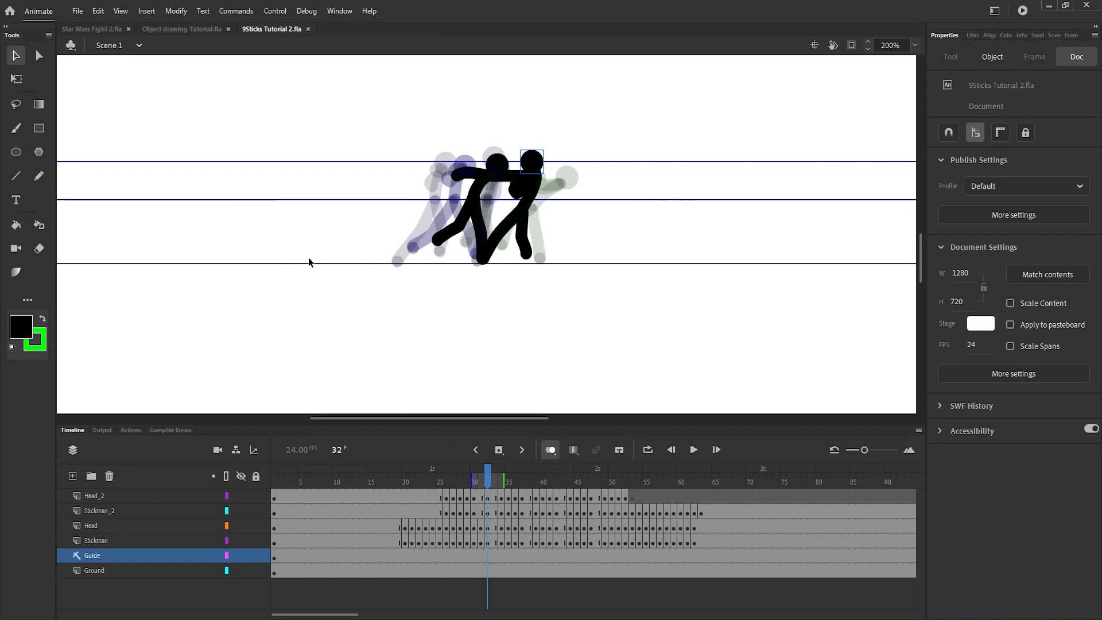
# Switch to the Star Wars Fight 2.fla document and scrub its timeline to frame 2870 to examine the fight
pyautogui.click(94, 30)
pyautogui.moveTo(490, 420); pyautogui.dragTo(405, 432)
pyautogui.moveTo(300, 484); pyautogui.dragTo(370, 487)
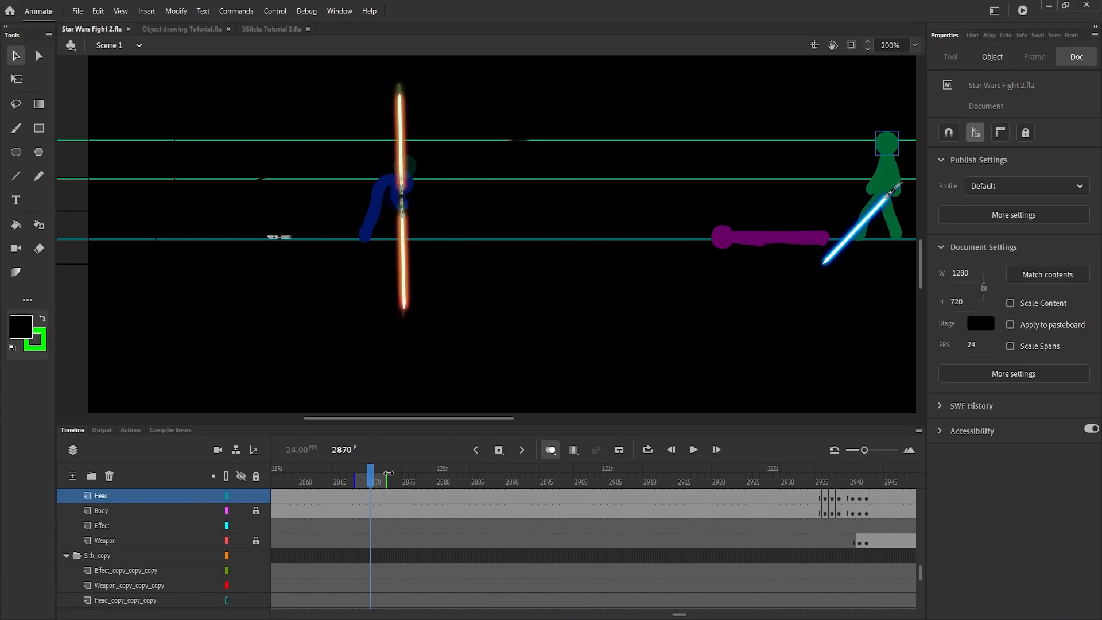